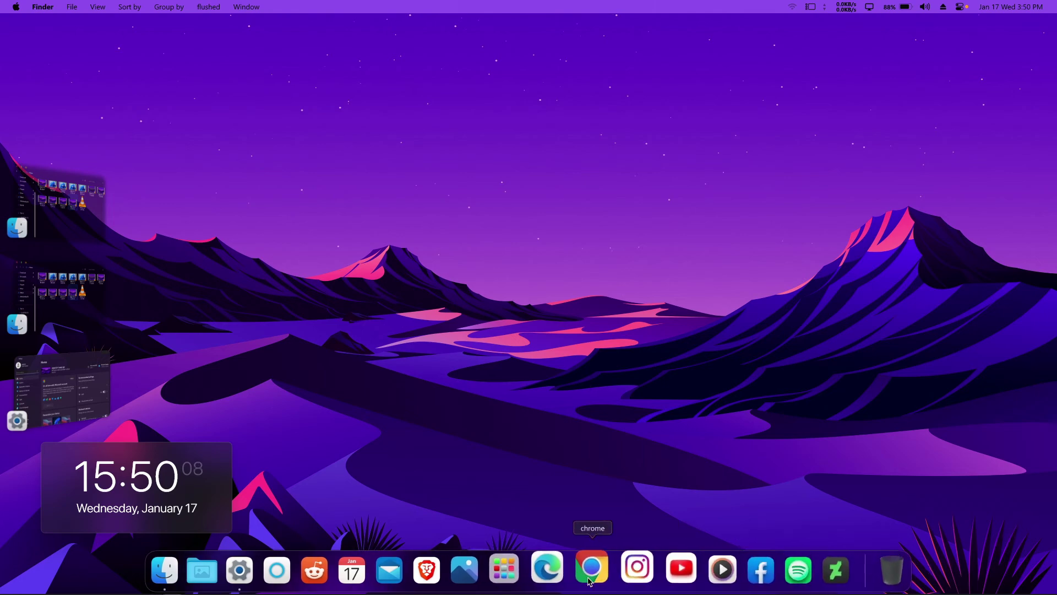
Show the Launchpad app grid and return to the desktop.
{"action": "left_click", "coordinate": [517, 568]}
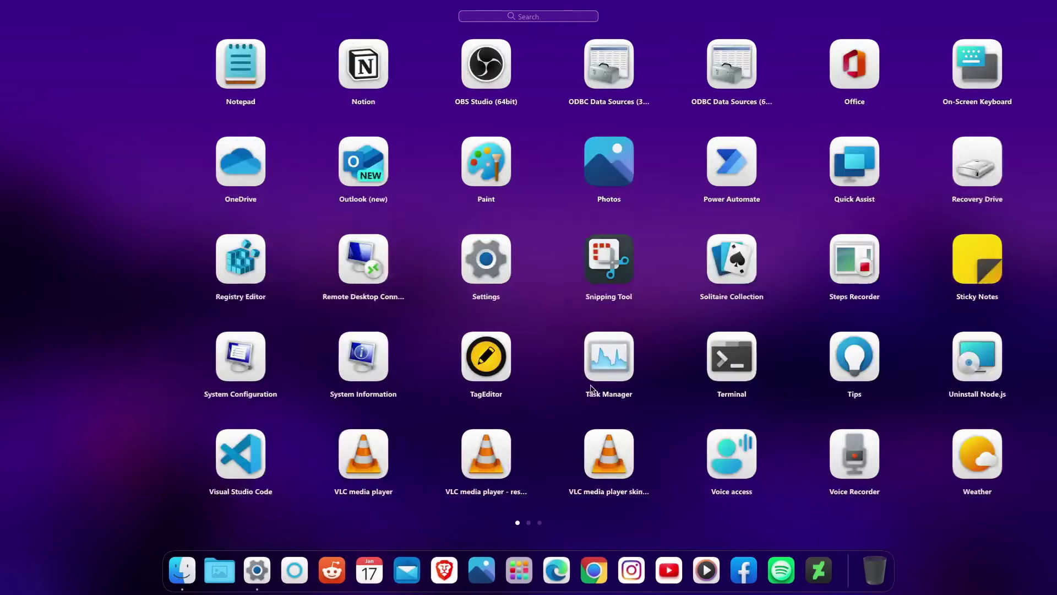
{"action": "scroll", "coordinate": [595, 365], "scroll_direction": "down", "scroll_amount": 1}
{"action": "left_click", "coordinate": [589, 397]}
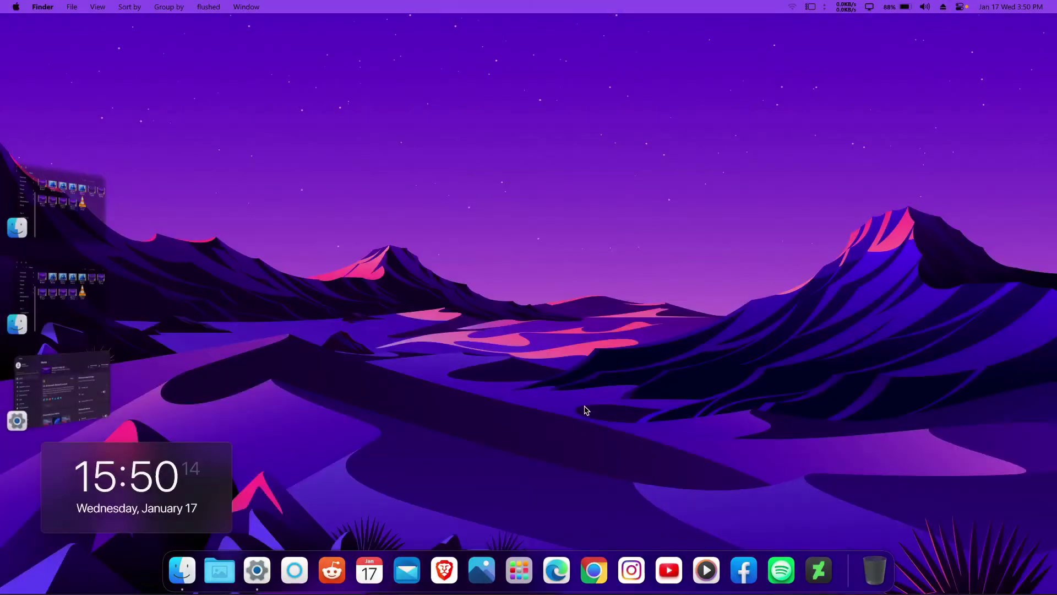
View the Pictures folder stack in the dock, look inside its Screenshots folder, and close the stack.
{"action": "left_click", "coordinate": [212, 572]}
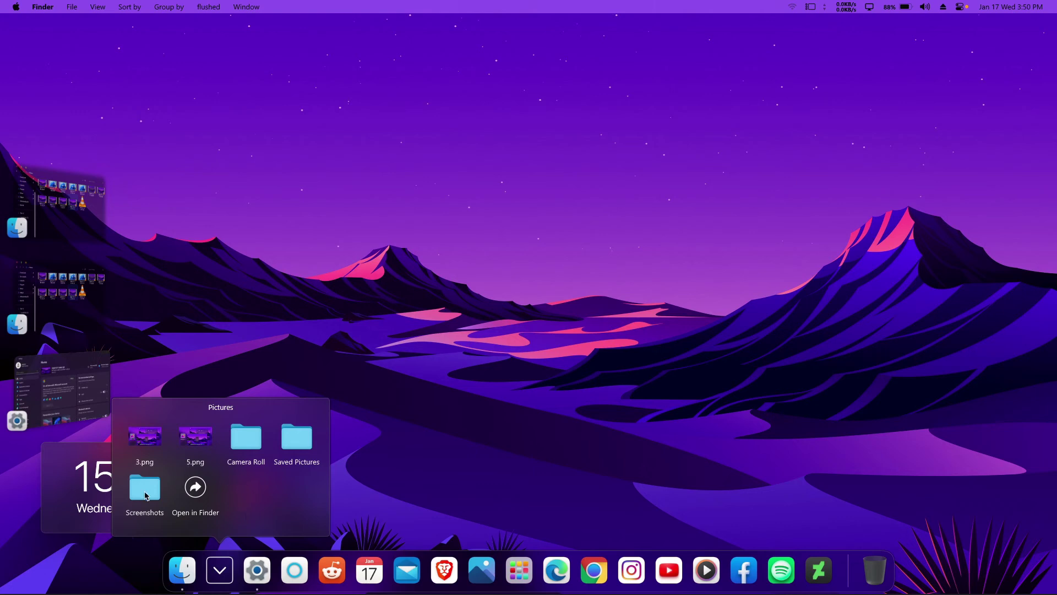
{"action": "left_click", "coordinate": [145, 494]}
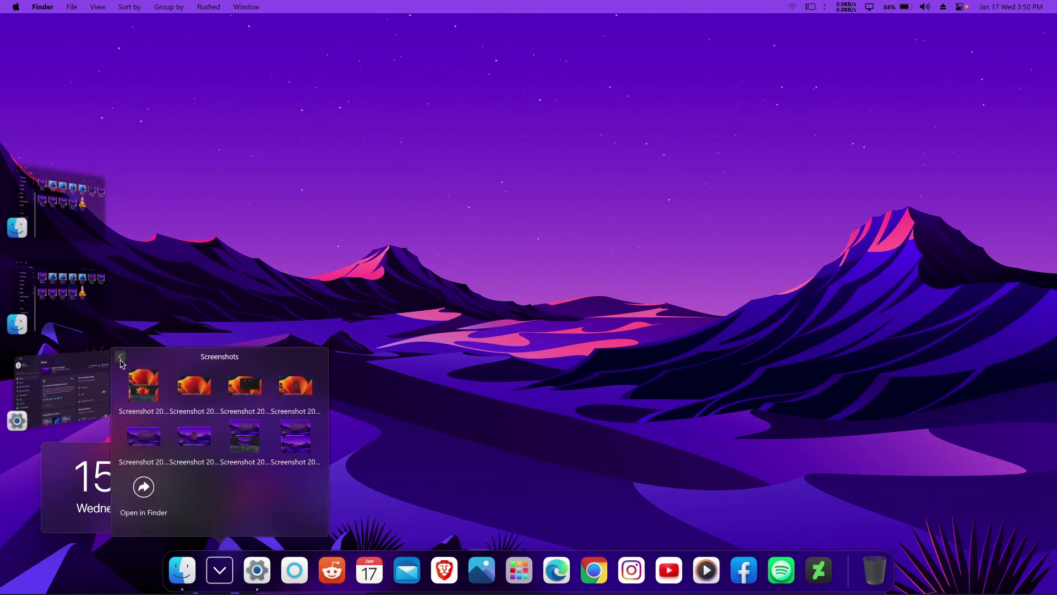
{"action": "left_click", "coordinate": [120, 359]}
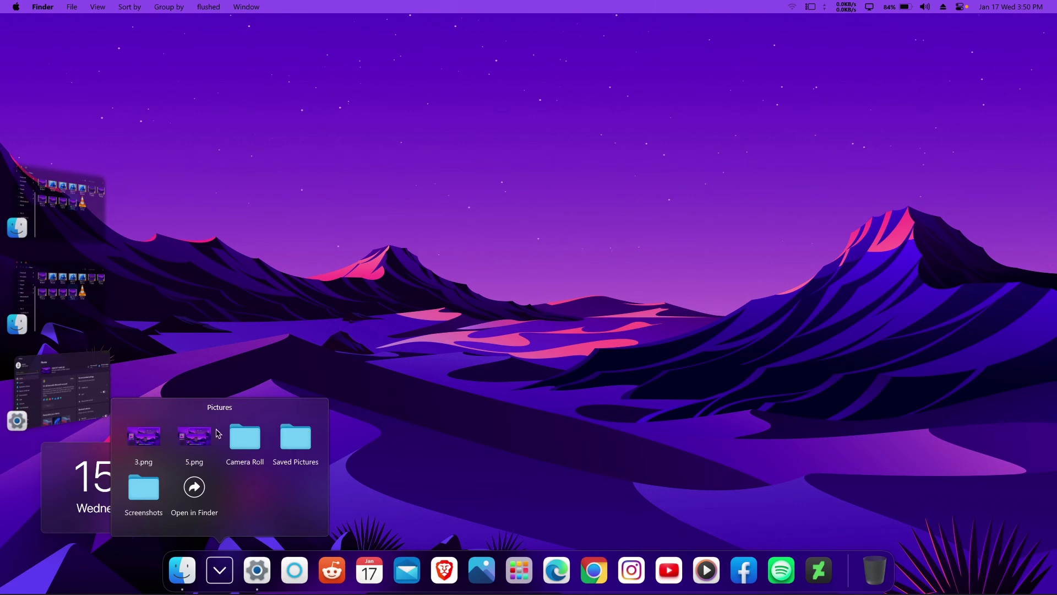
{"action": "left_click", "coordinate": [225, 571]}
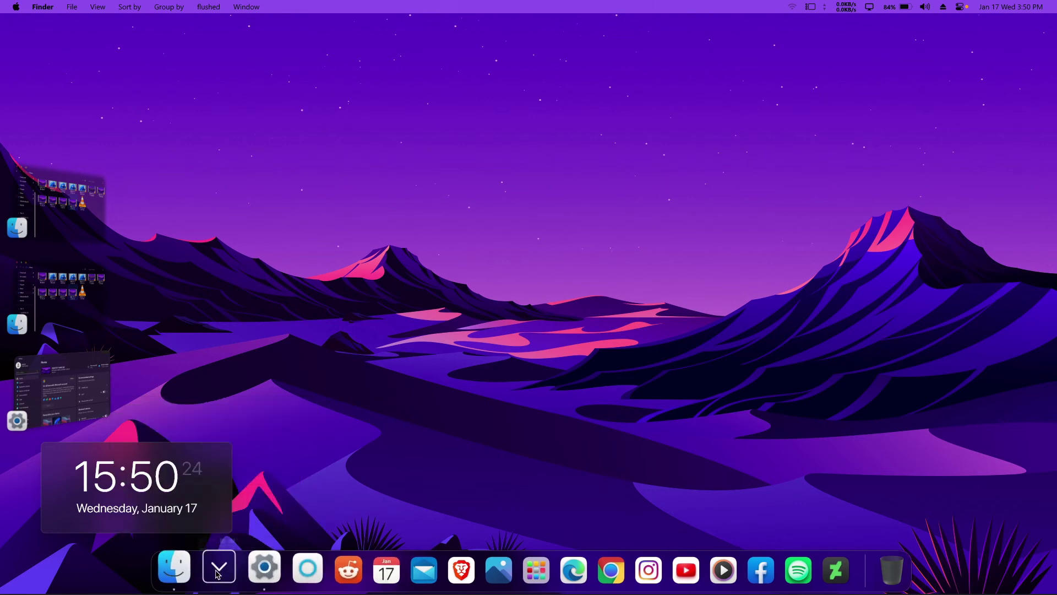
Bring up the Videos window through Stage Manager, switch to Settings, and return to Videos.
{"action": "left_click", "coordinate": [58, 192]}
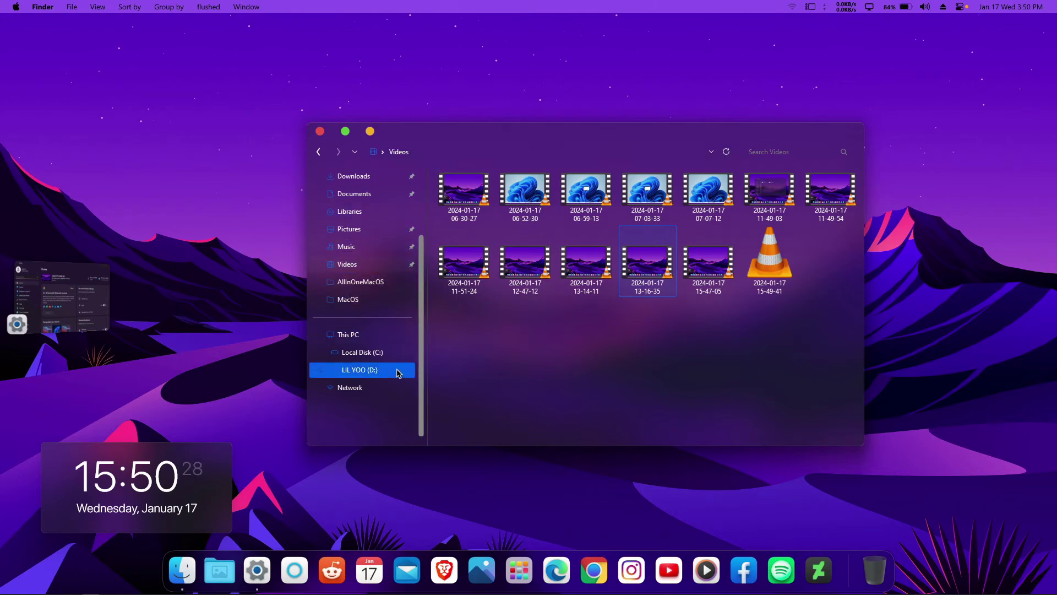
{"action": "left_click", "coordinate": [66, 298]}
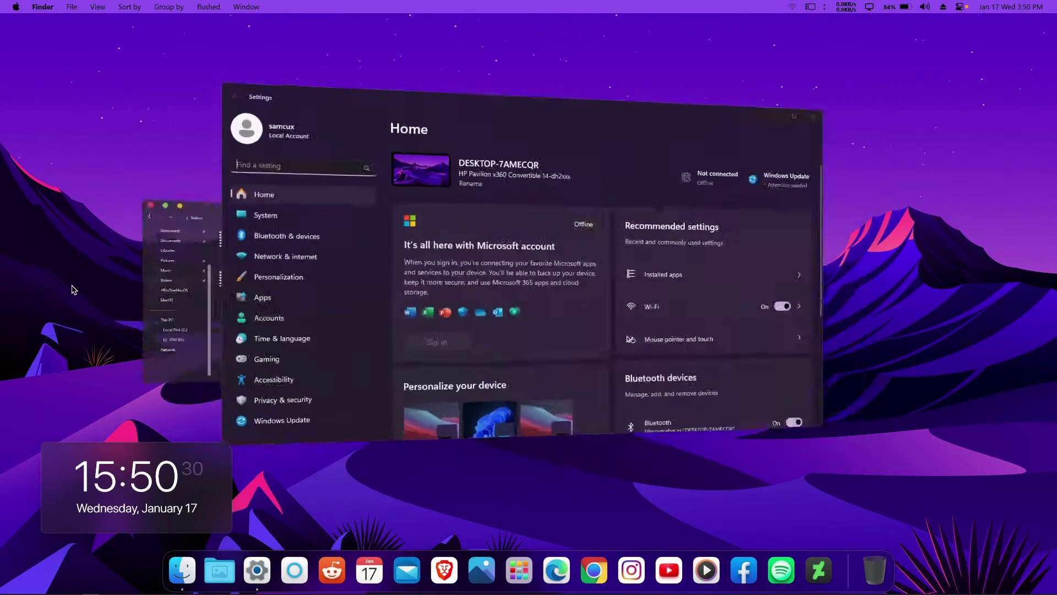
{"action": "left_click", "coordinate": [66, 292]}
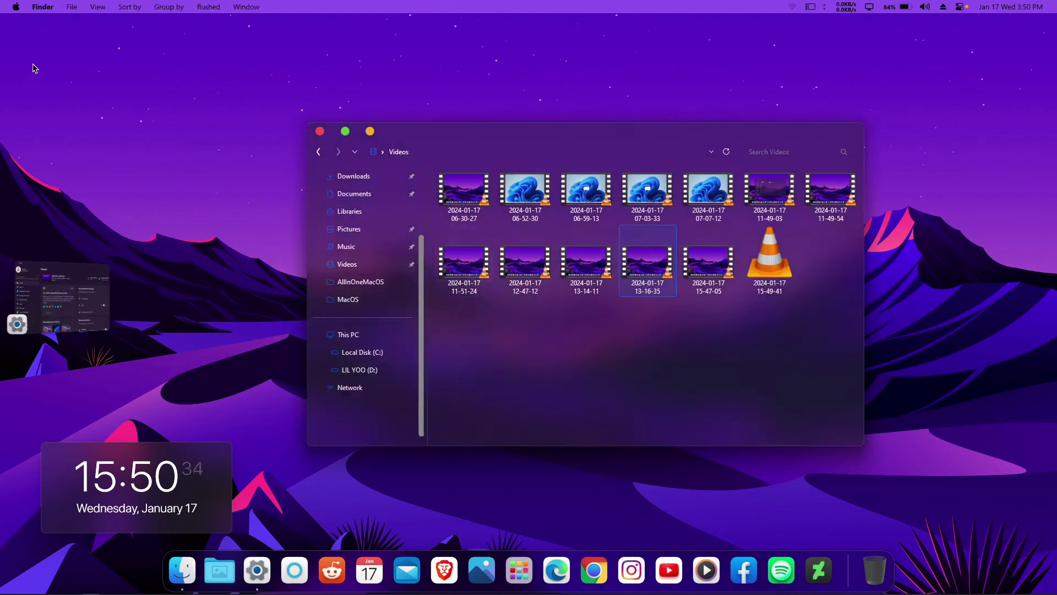
View the Apple menu's system commands and the Control Center's Wi-Fi network list, closing both.
{"action": "left_click", "coordinate": [14, 8]}
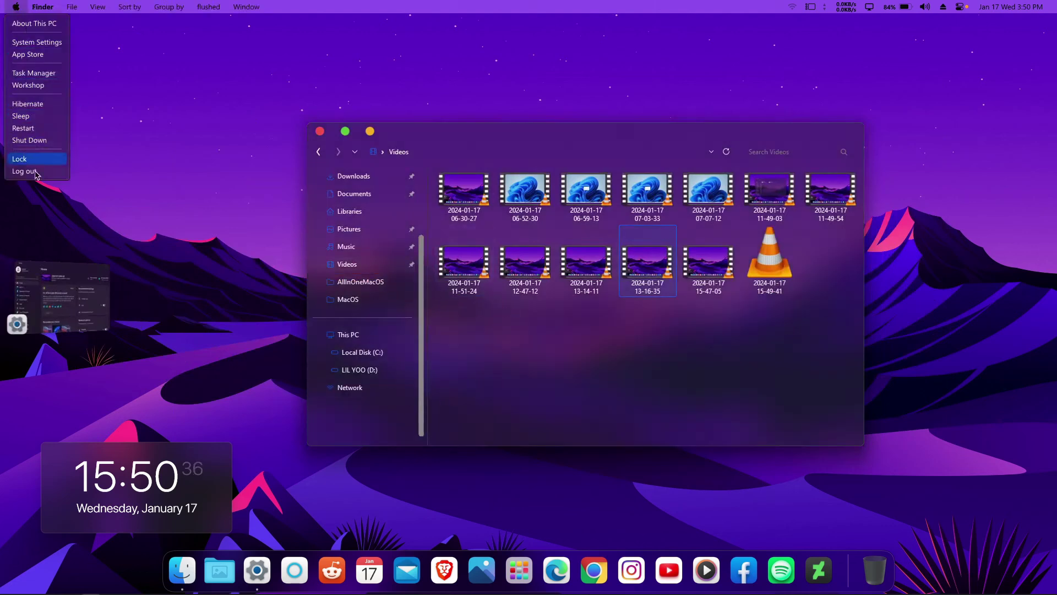
{"action": "left_click", "coordinate": [45, 6]}
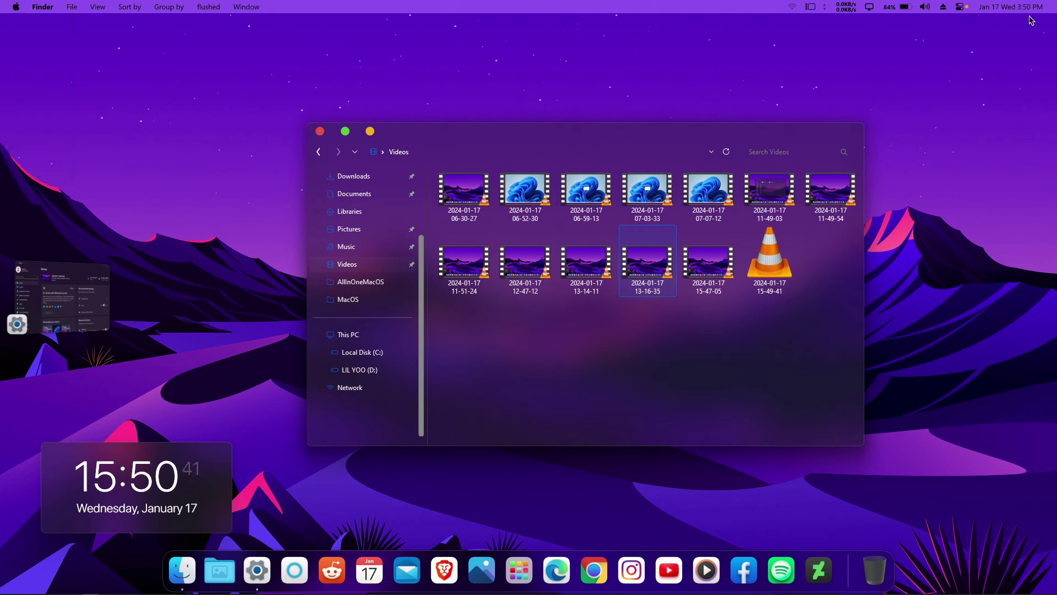
{"action": "left_click", "coordinate": [960, 8]}
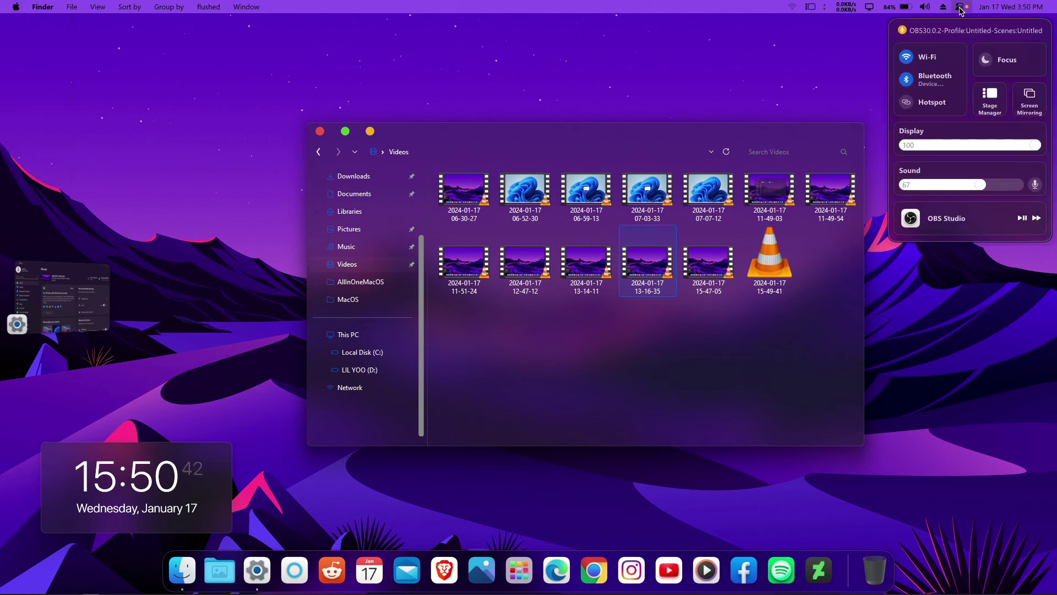
{"action": "left_click", "coordinate": [943, 59]}
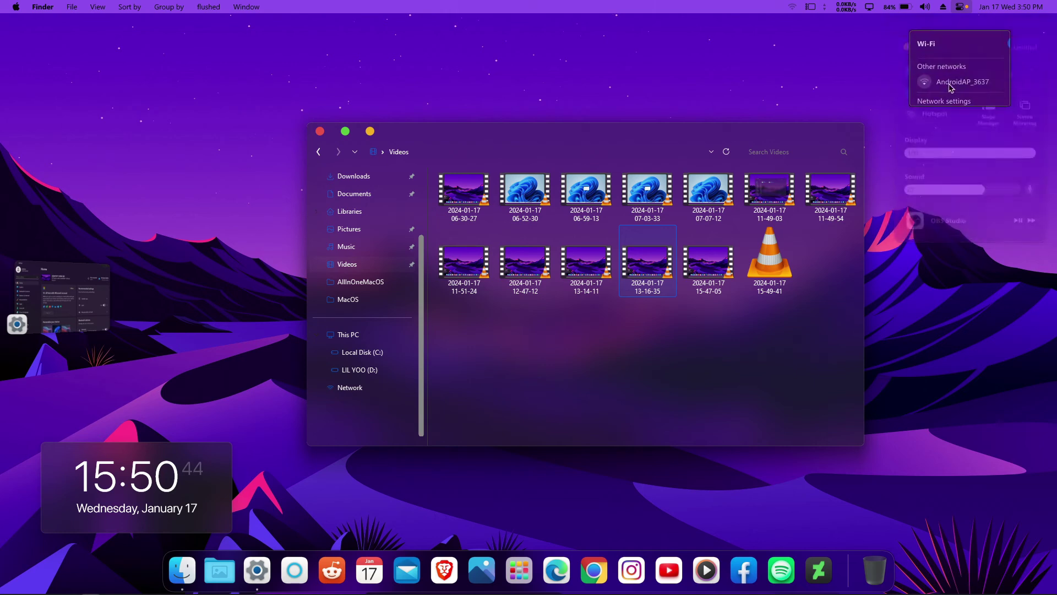
{"action": "left_click", "coordinate": [965, 9]}
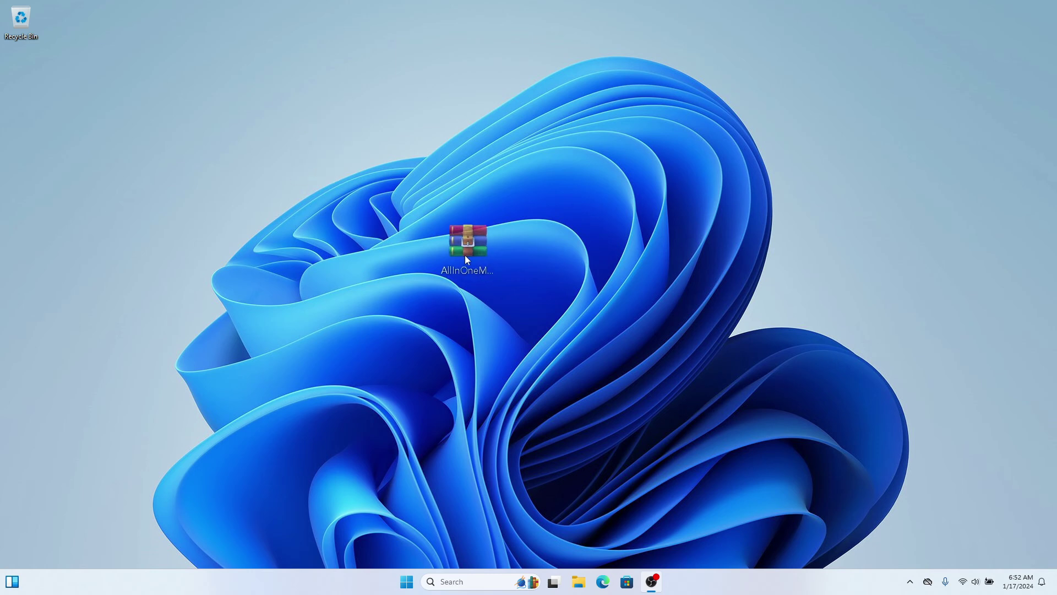
Extract the AllInOneMacOS archive on the desktop and open the extracted folder.
{"action": "left_click_drag", "start_coordinate": [465, 256], "coordinate": [465, 256]}
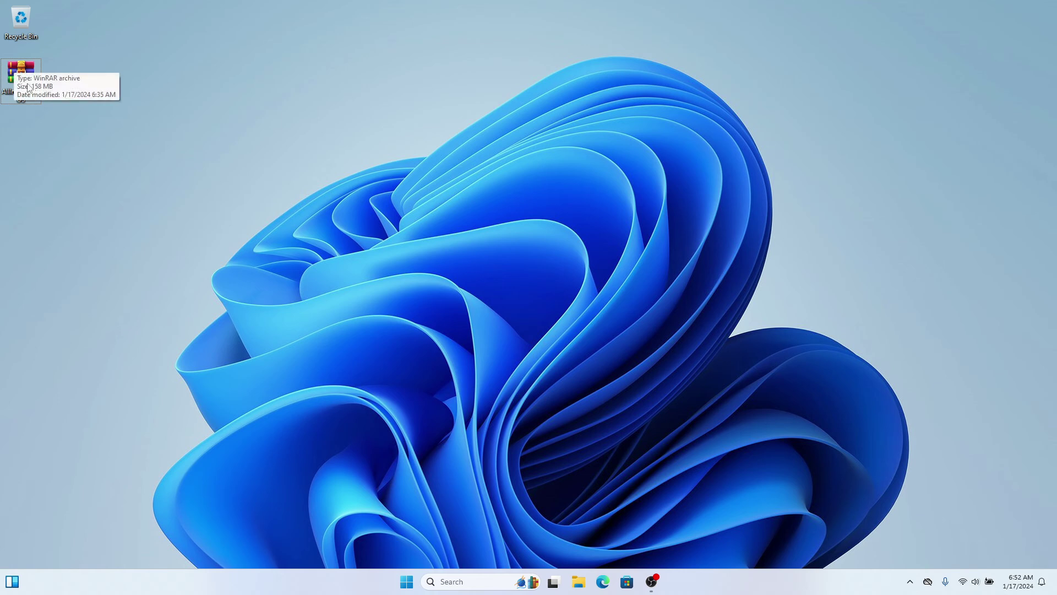
{"action": "left_click_drag", "start_coordinate": [35, 70], "coordinate": [140, 71]}
{"action": "left_click", "coordinate": [159, 86]}
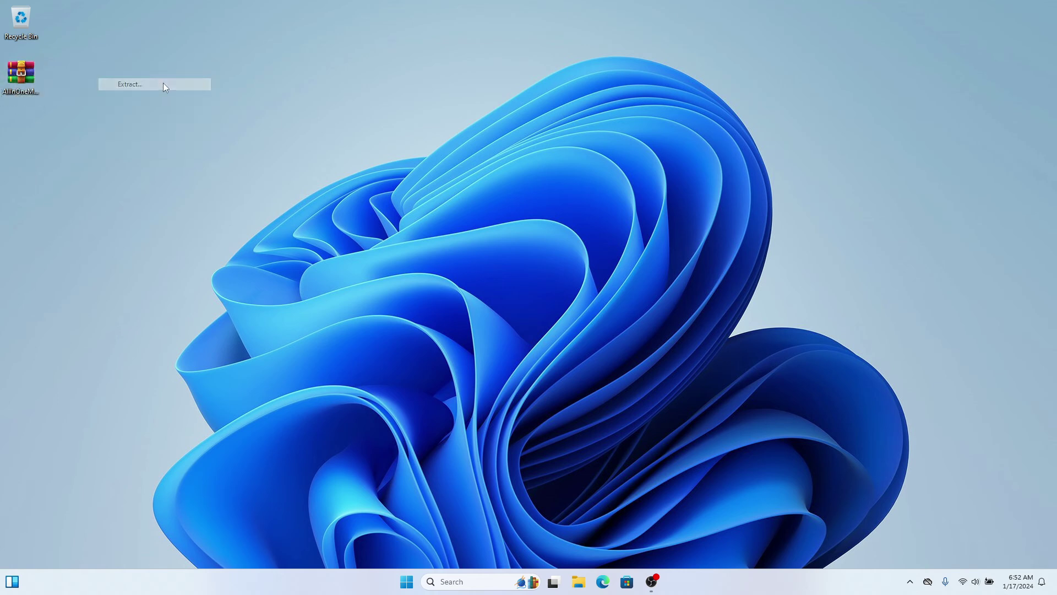
{"action": "left_click", "coordinate": [635, 398]}
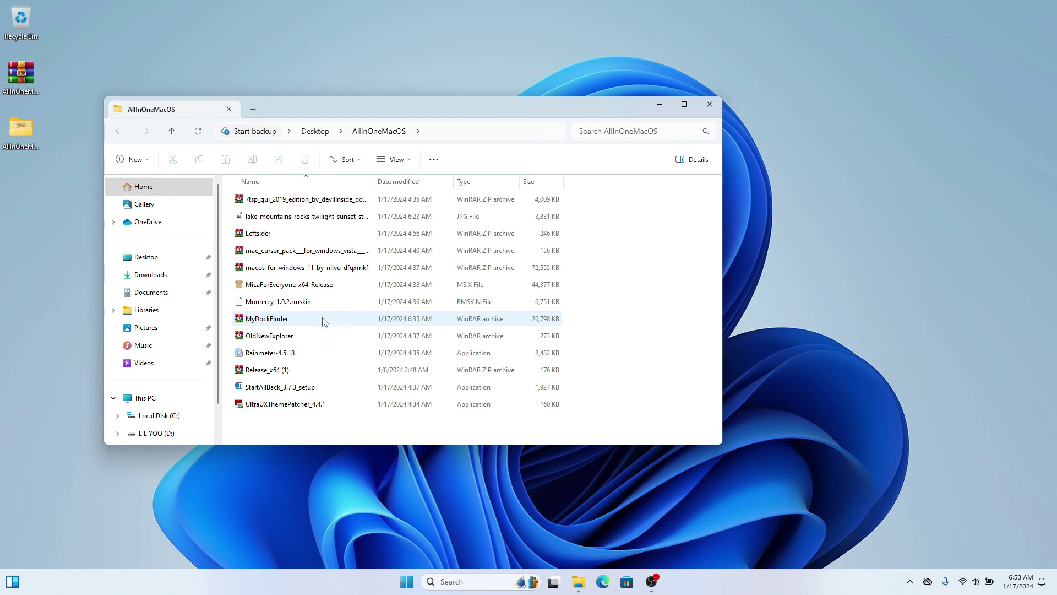
Extract the MyDockFinder archive with WinRAR into a MyDockFinder folder inside AllInOneMacOS.
{"action": "left_click", "coordinate": [279, 320]}
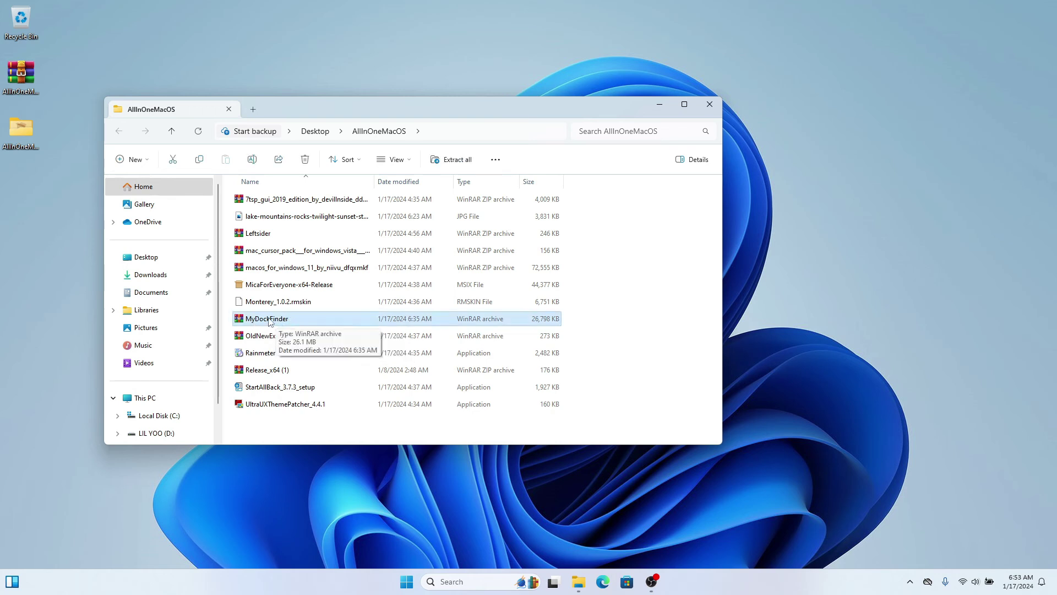
{"action": "left_click_drag", "start_coordinate": [280, 322], "coordinate": [619, 310]}
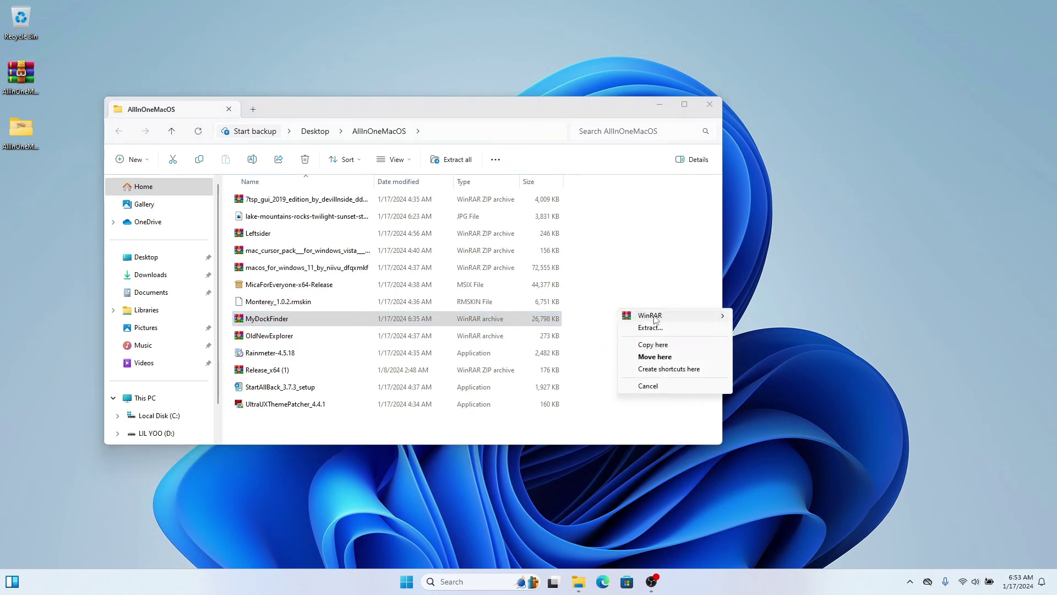
{"action": "mouse_move", "coordinate": [674, 322]}
{"action": "left_click", "coordinate": [798, 338]}
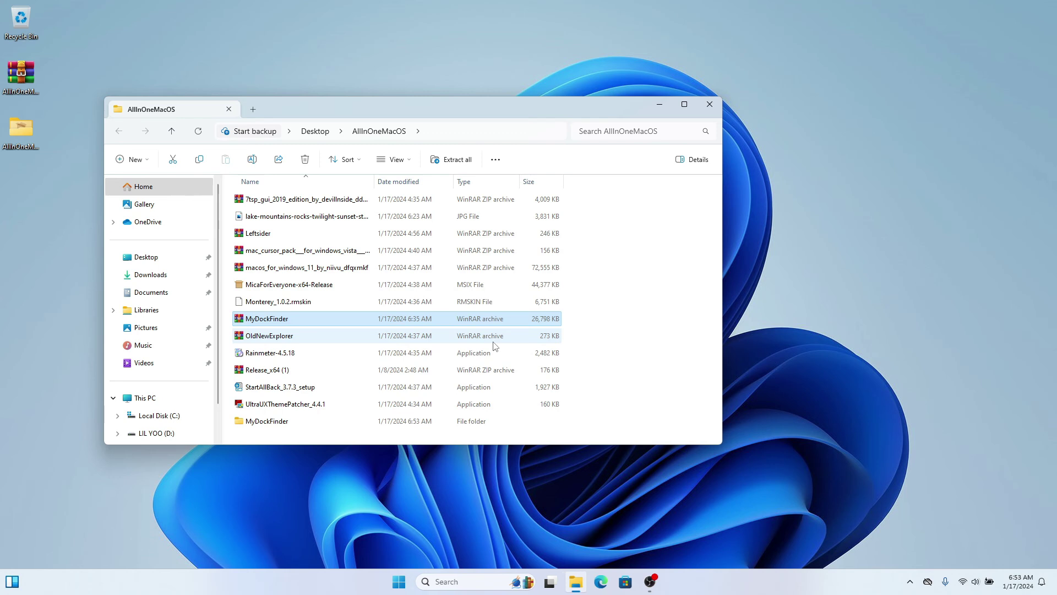
Copy the extracted MyDockFinder folder, and create and open a new folder named MacOS on Local Disk (C:).
{"action": "left_click", "coordinate": [265, 422]}
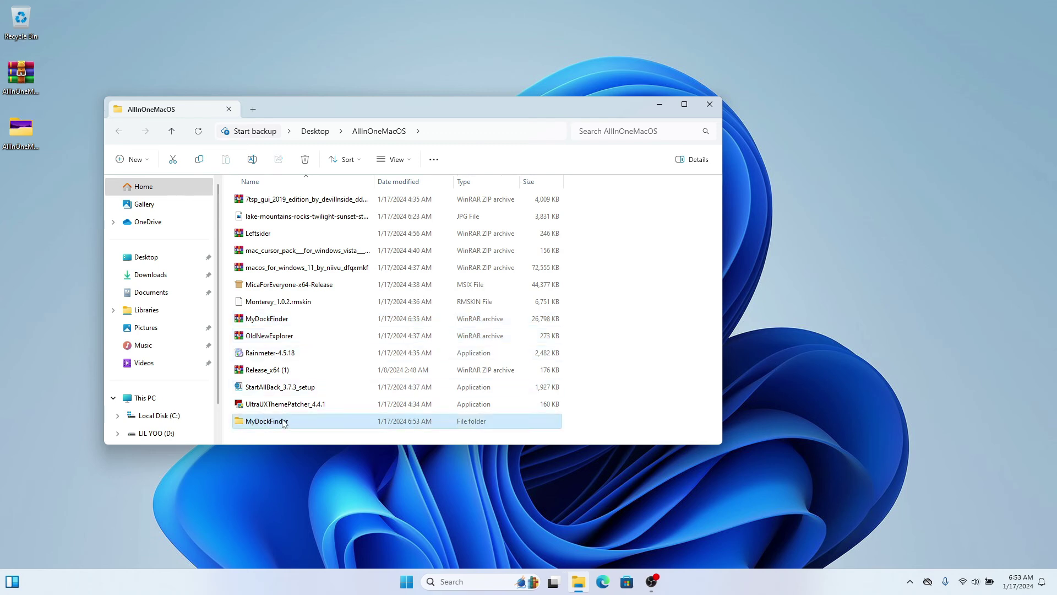
{"action": "scroll", "coordinate": [165, 358], "scroll_direction": "down", "scroll_amount": 1}
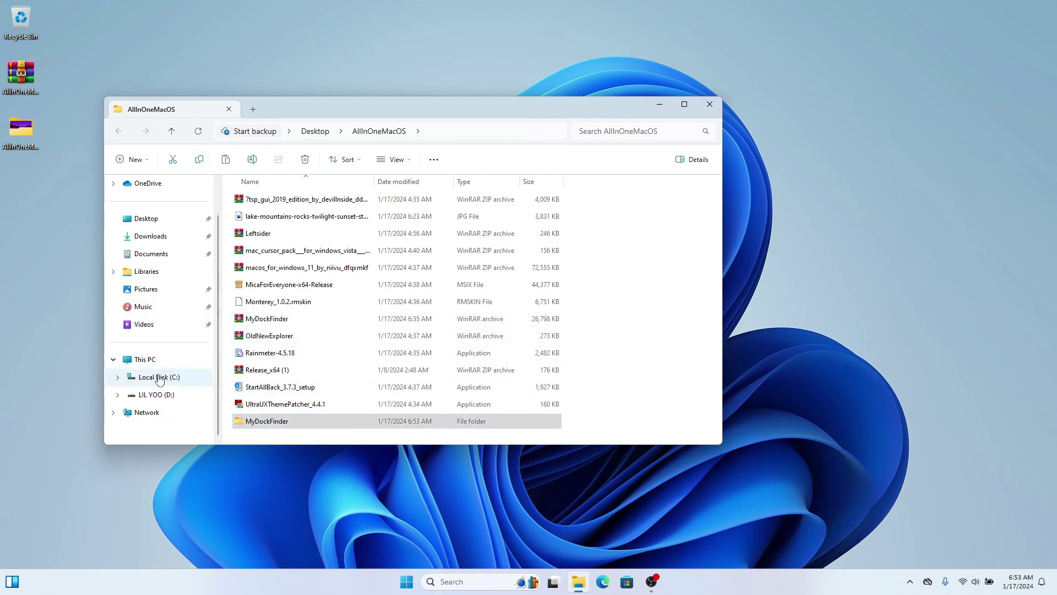
{"action": "left_click", "coordinate": [159, 378]}
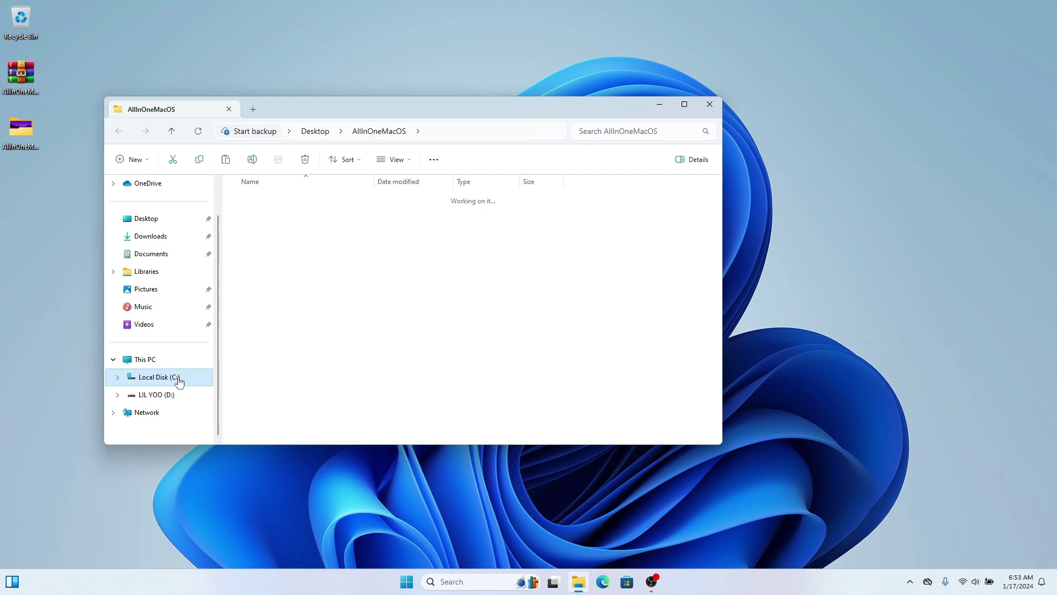
{"action": "right_click", "coordinate": [431, 342]}
{"action": "mouse_move", "coordinate": [538, 437]}
{"action": "left_click", "coordinate": [589, 429]}
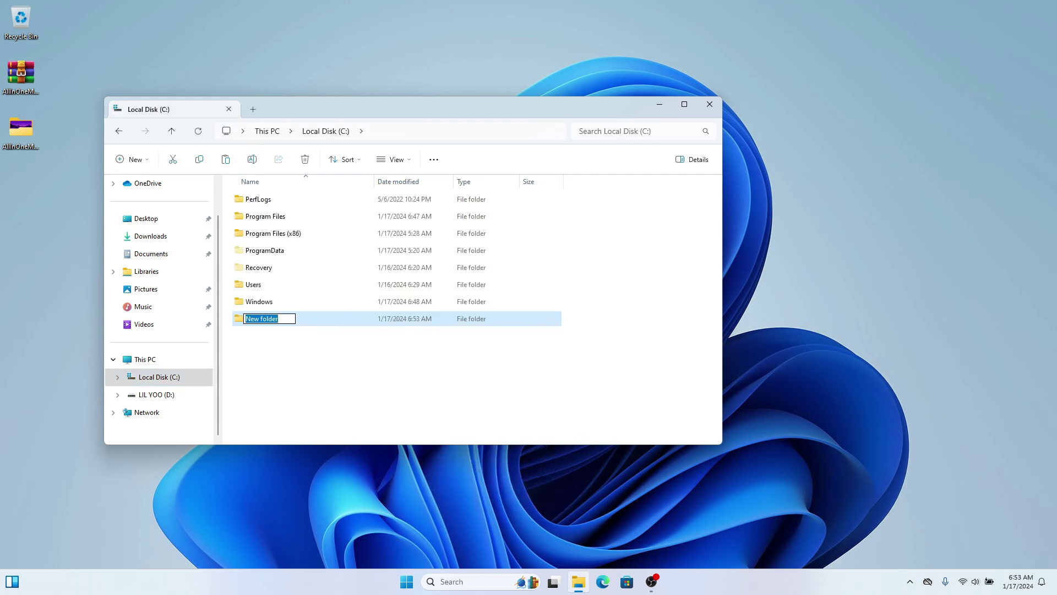
{"action": "type", "text": "MacOS"}
{"action": "key", "text": "Return"}
{"action": "key", "text": "Return"}
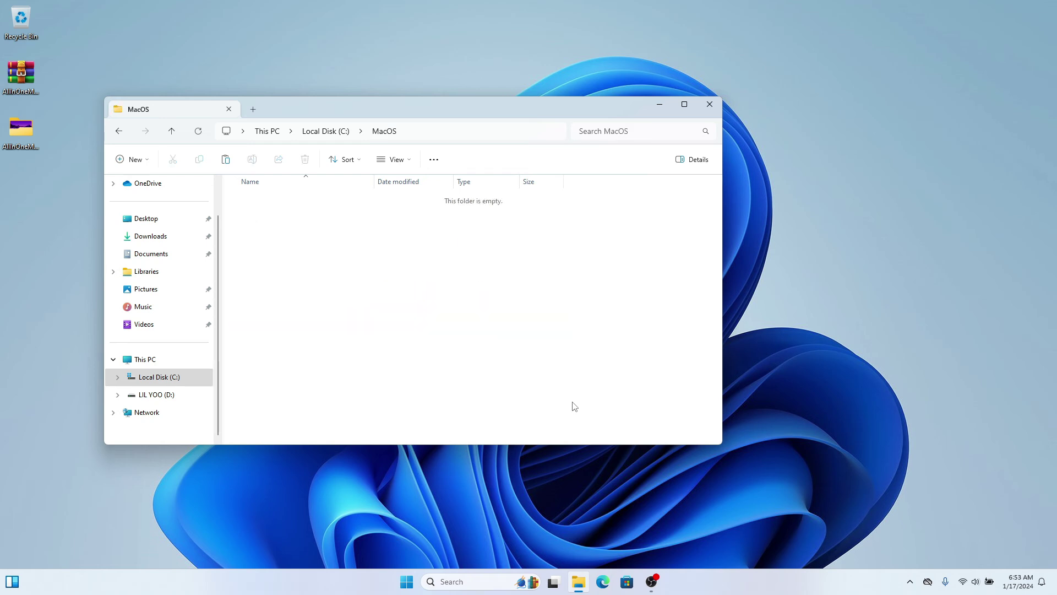
Paste the MyDockFinder folder into C:\MacOS and open its inner MyDockFinder folder.
{"action": "left_click", "coordinate": [224, 160]}
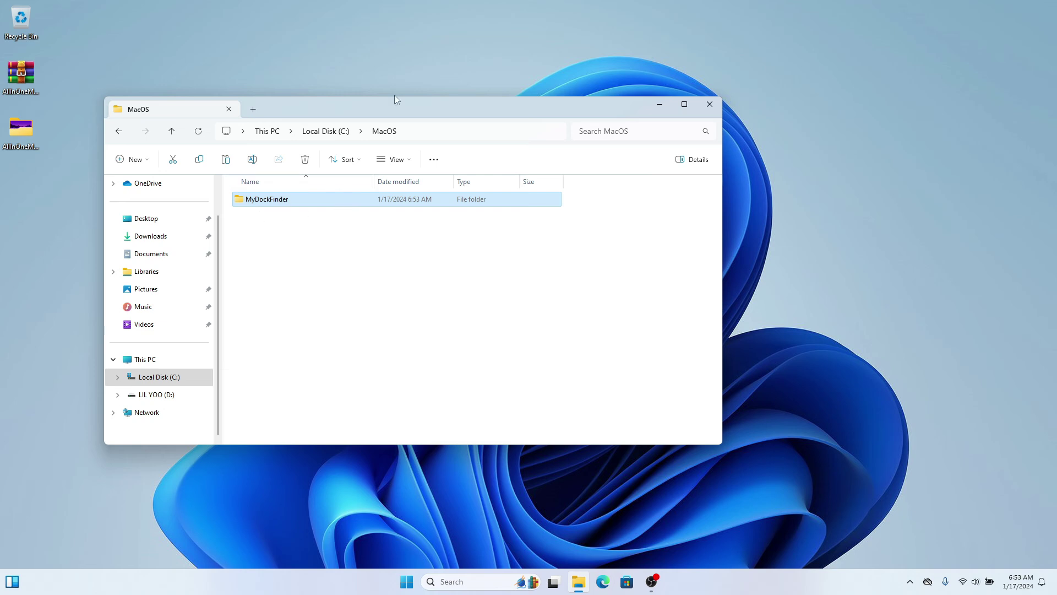
{"action": "double_click", "coordinate": [329, 199]}
{"action": "double_click", "coordinate": [316, 200]}
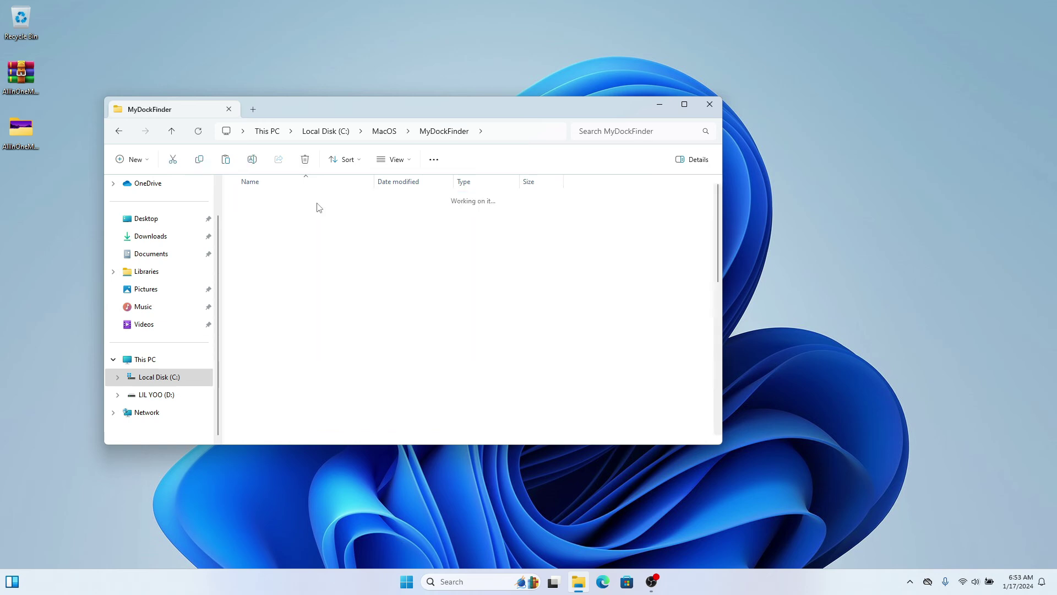
Run the Dock_64 application and allow it network access through Windows Firewall.
{"action": "scroll", "coordinate": [325, 315], "scroll_direction": "down", "scroll_amount": 4}
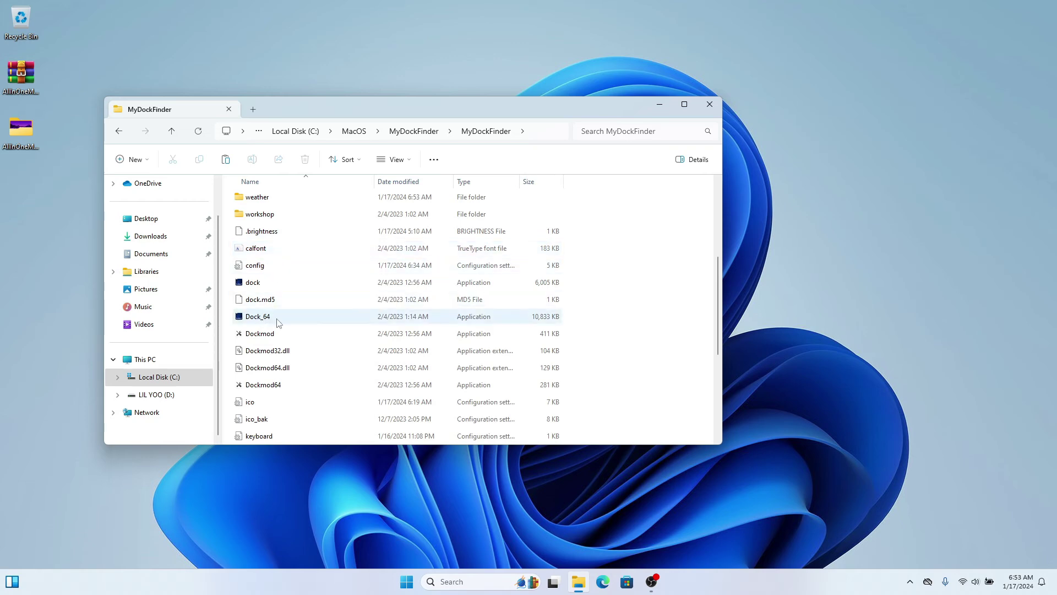
{"action": "double_click", "coordinate": [277, 320]}
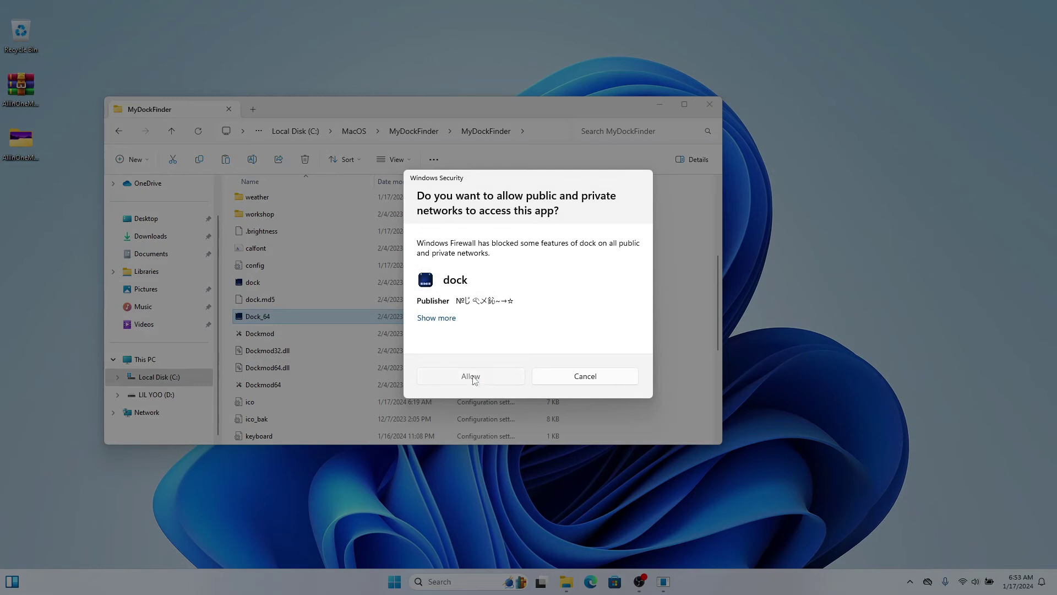
{"action": "left_click", "coordinate": [475, 377]}
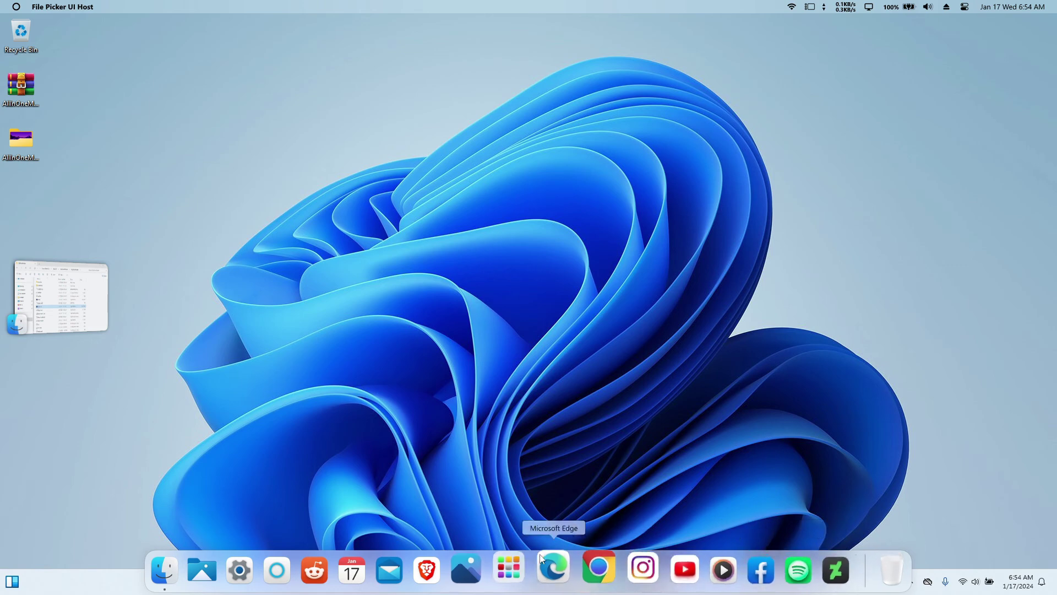
Open the MyDockFinder preferences and go to the Dock layout backup option in MyDock's Advanced settings.
{"action": "right_click", "coordinate": [844, 565]}
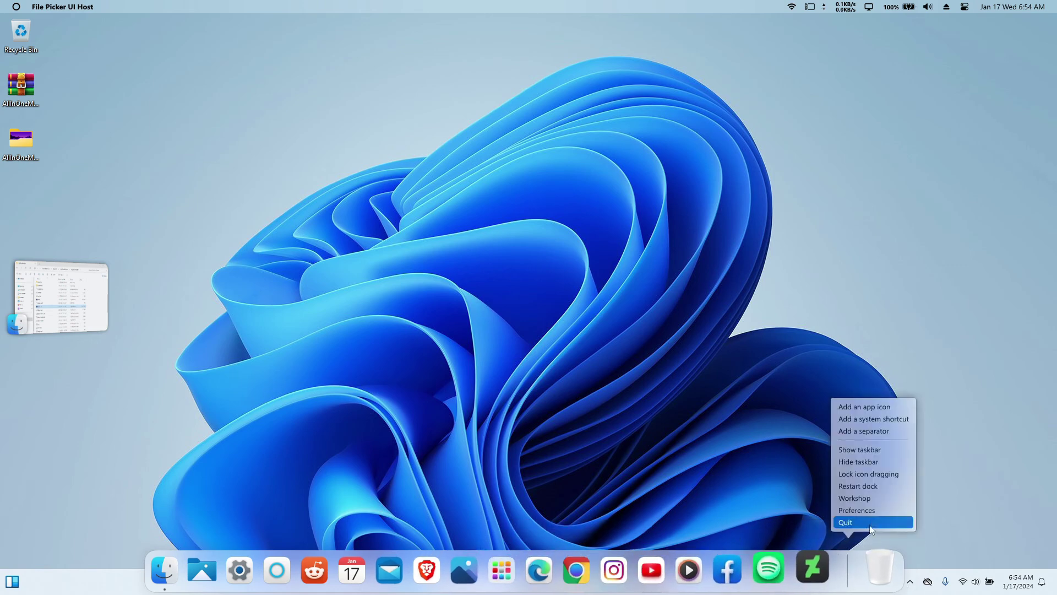
{"action": "left_click", "coordinate": [863, 511]}
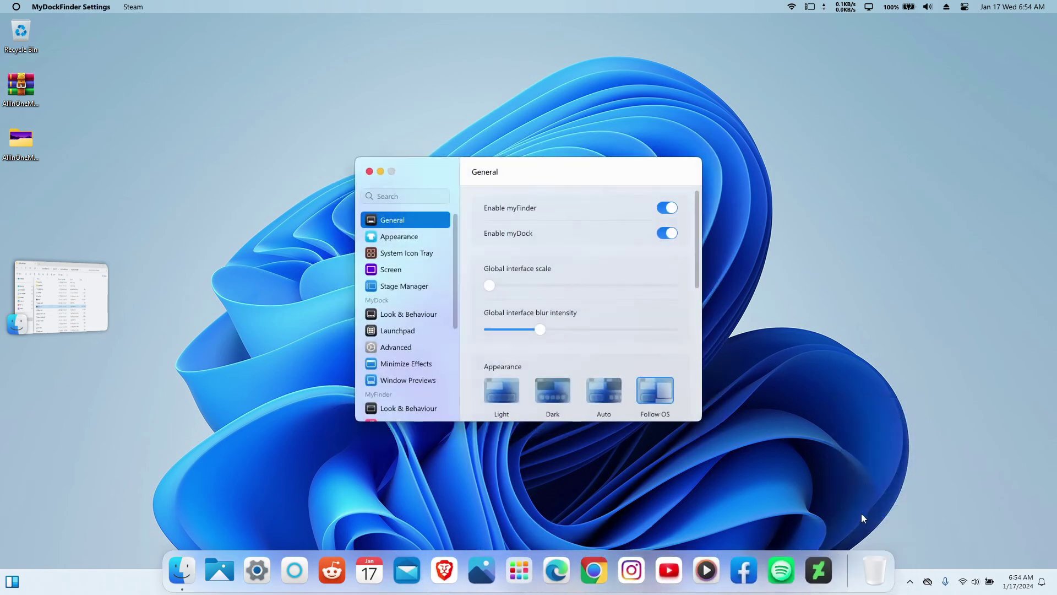
{"action": "scroll", "coordinate": [623, 352], "scroll_direction": "down", "scroll_amount": 3}
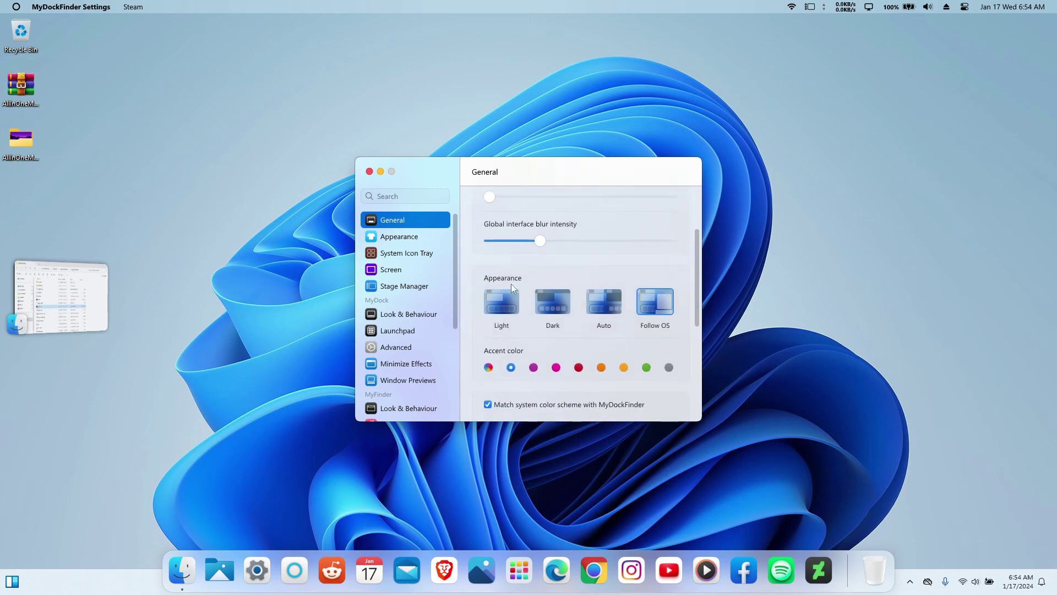
{"action": "scroll", "coordinate": [406, 303], "scroll_direction": "down", "scroll_amount": 3}
{"action": "left_click", "coordinate": [398, 258]}
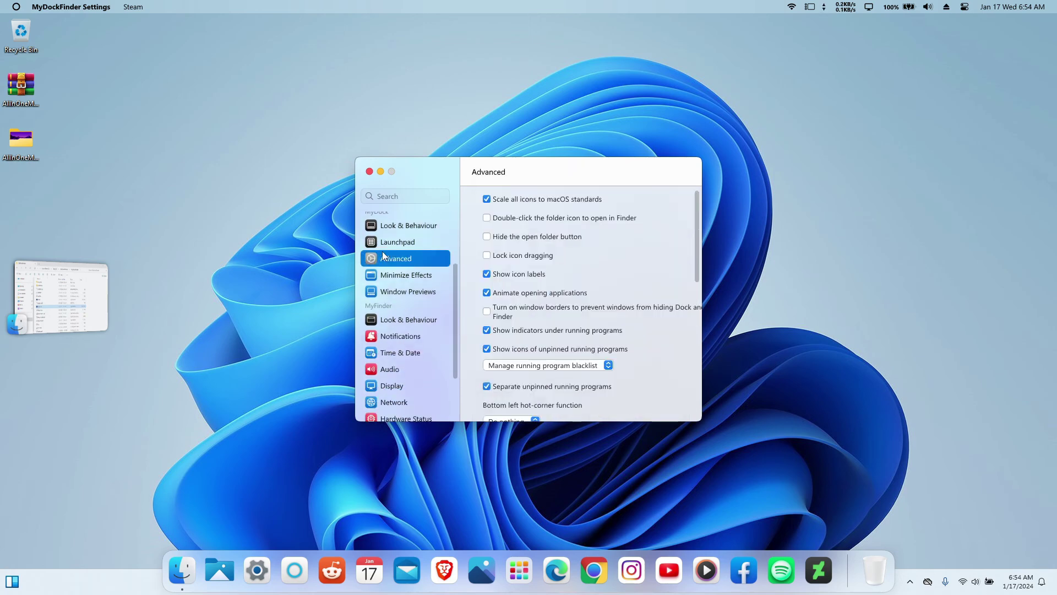
{"action": "scroll", "coordinate": [573, 370], "scroll_direction": "down", "scroll_amount": 10}
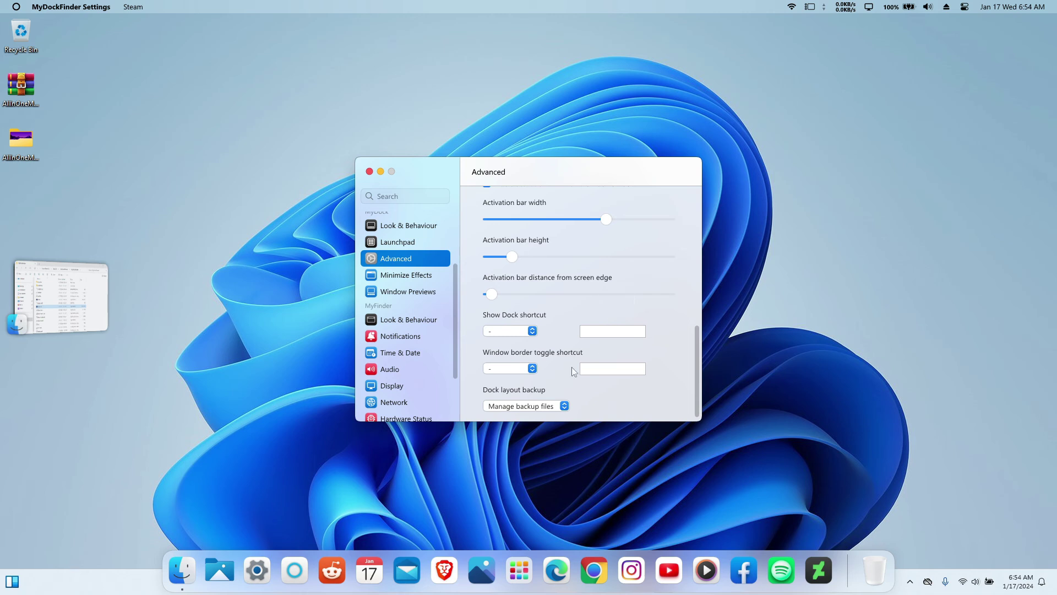
Restore the SamCux Dock layout backup and close the MyDockFinder folder window.
{"action": "left_click", "coordinate": [546, 407]}
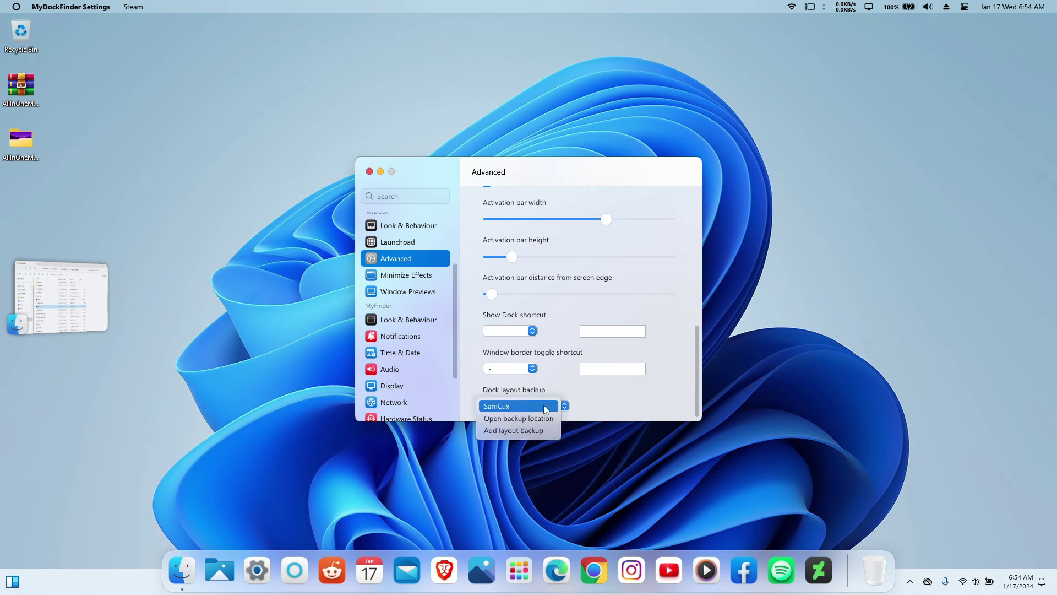
{"action": "left_click", "coordinate": [506, 409]}
{"action": "left_click", "coordinate": [562, 329]}
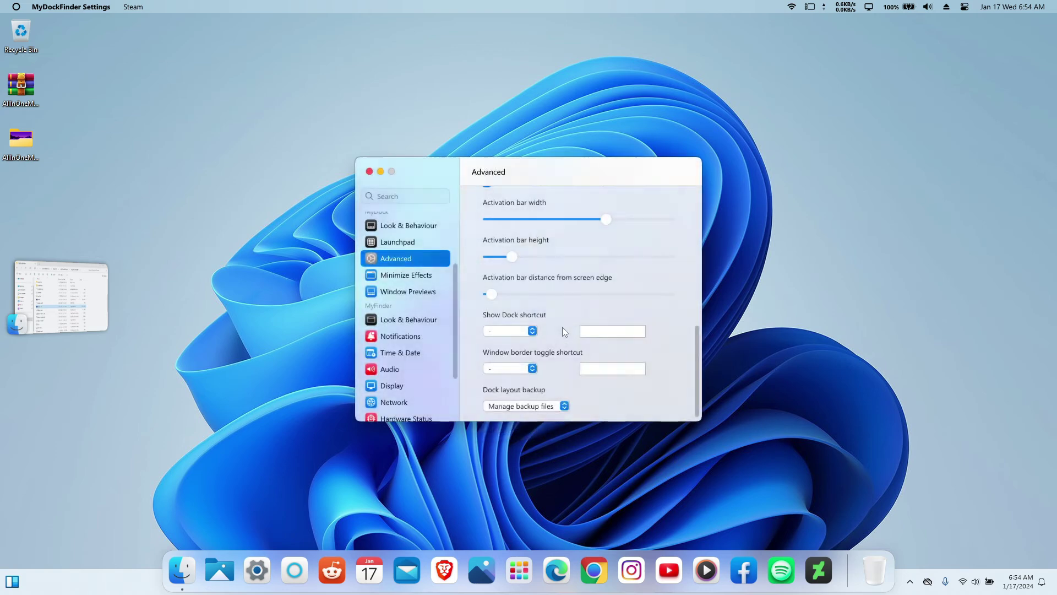
{"action": "left_click", "coordinate": [562, 328]}
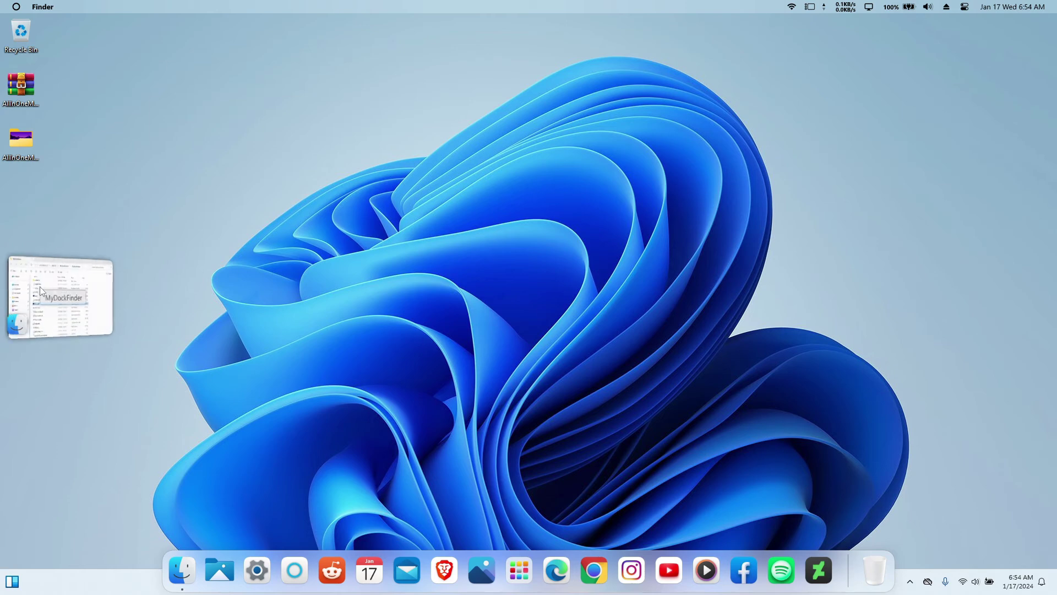
{"action": "left_click", "coordinate": [47, 301]}
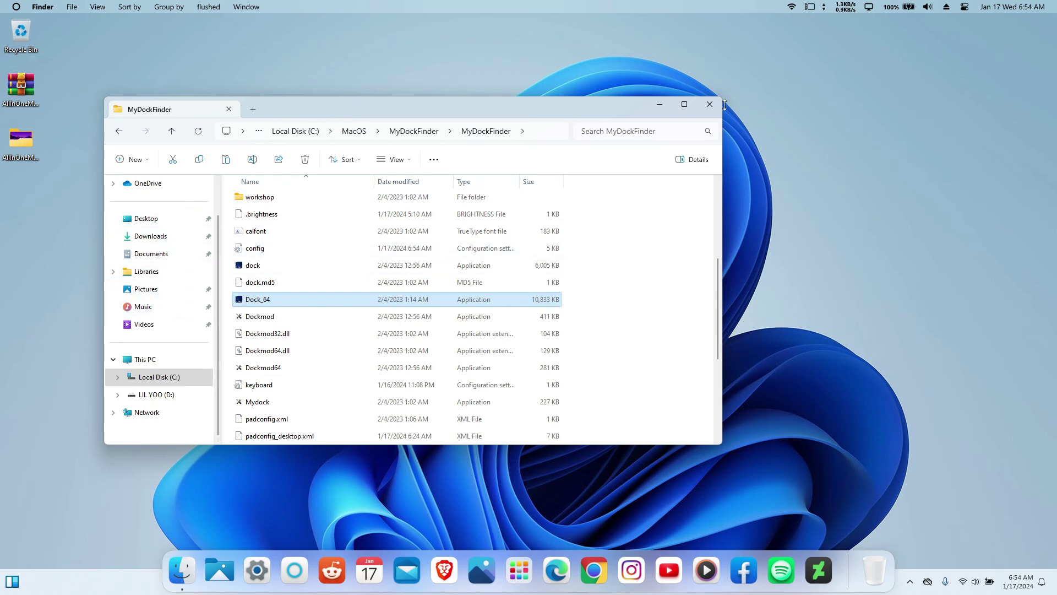
{"action": "left_click", "coordinate": [709, 104]}
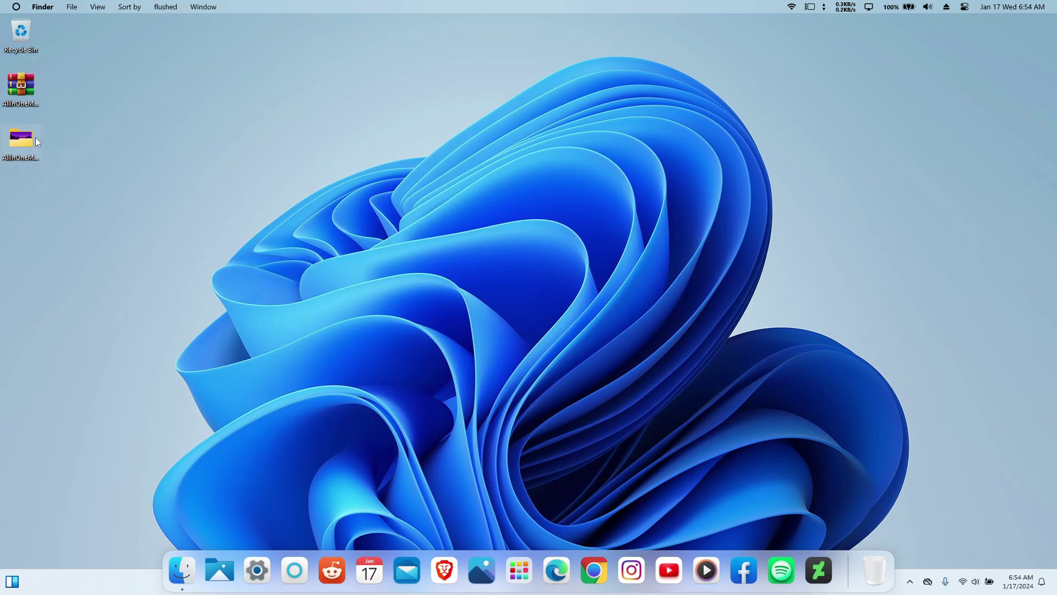
Extract the macos_for_windows_11_by_niivu_dfqxmkf archive from the AllInOneMacOS desktop folder into a folder of the same name.
{"action": "double_click", "coordinate": [37, 142]}
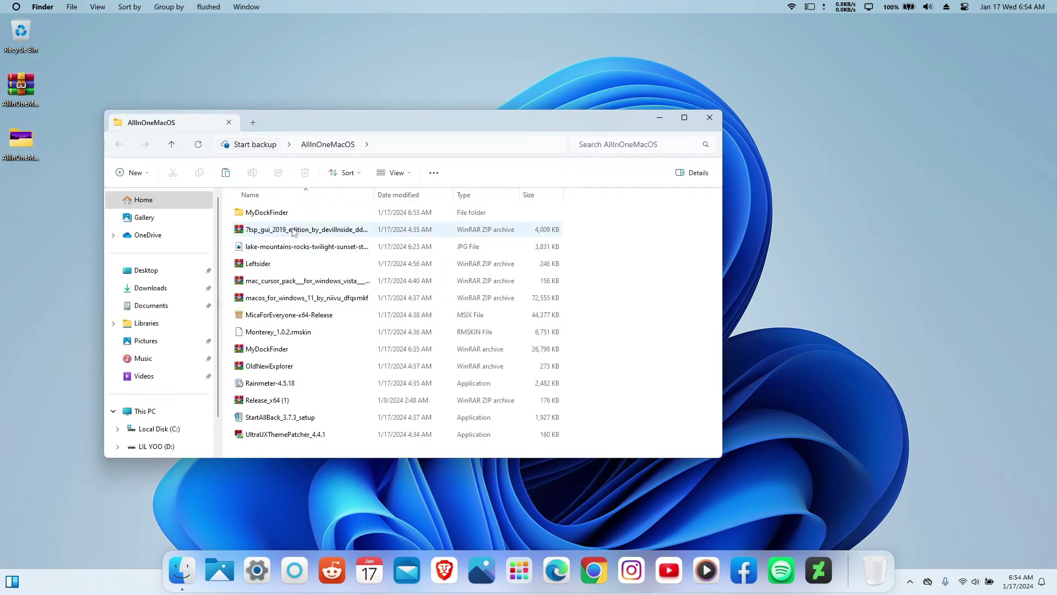
{"action": "left_click", "coordinate": [306, 298]}
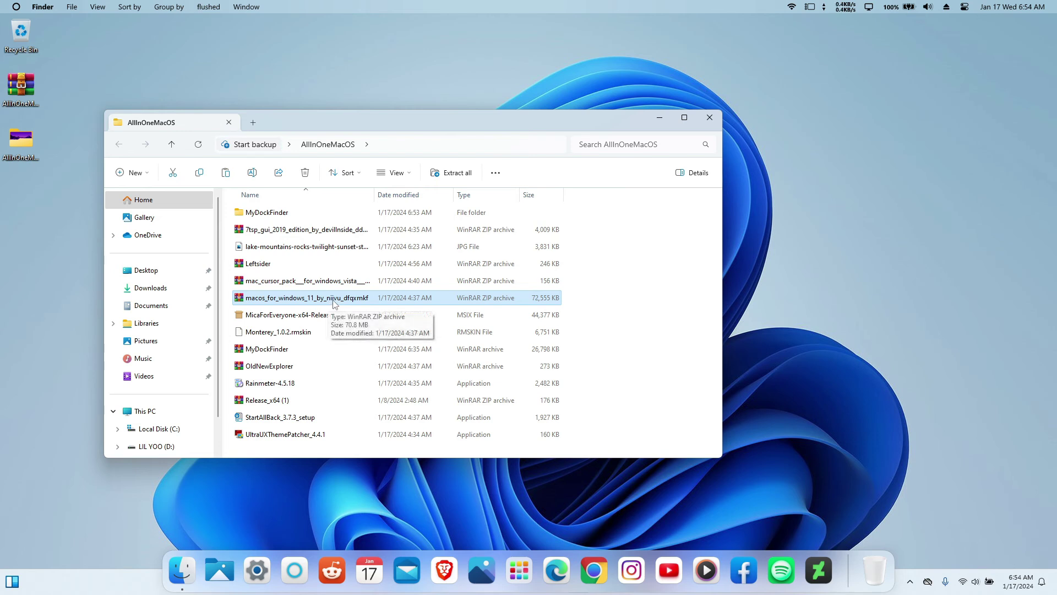
{"action": "left_click_drag", "start_coordinate": [327, 303], "coordinate": [656, 294]}
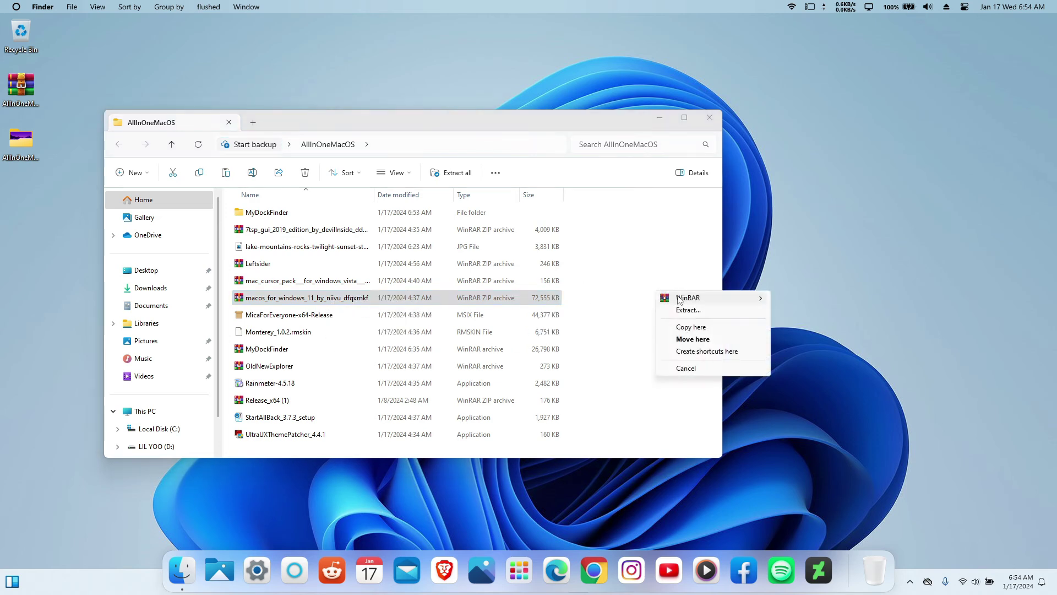
{"action": "mouse_move", "coordinate": [688, 298]}
{"action": "left_click", "coordinate": [796, 312]}
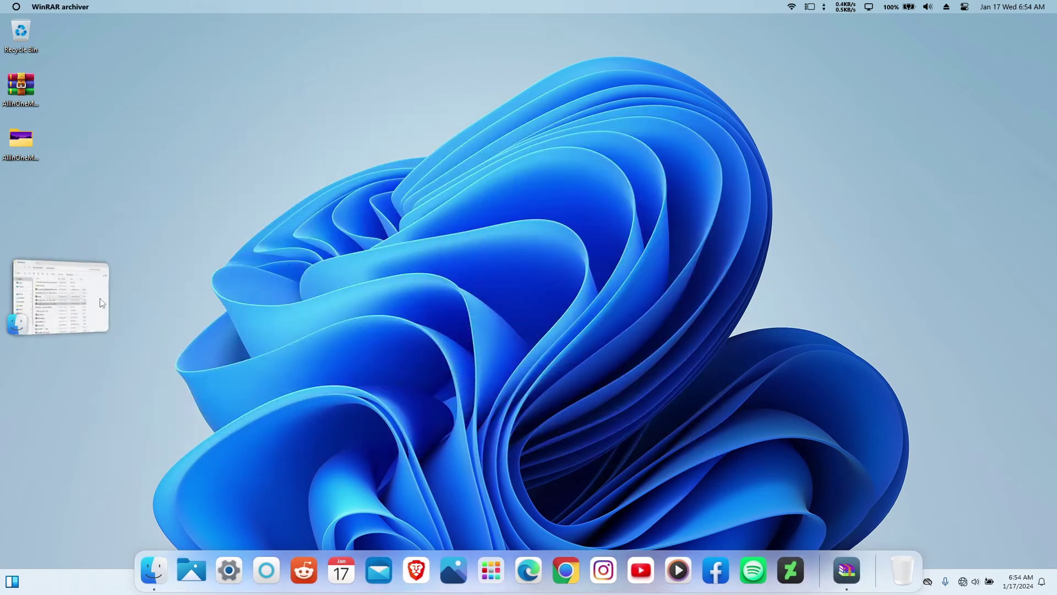
Open the extracted macOS theme folder and go to its "7tsp for Control Panel and Winver Colors" subfolder.
{"action": "left_click", "coordinate": [100, 298]}
{"action": "double_click", "coordinate": [330, 215]}
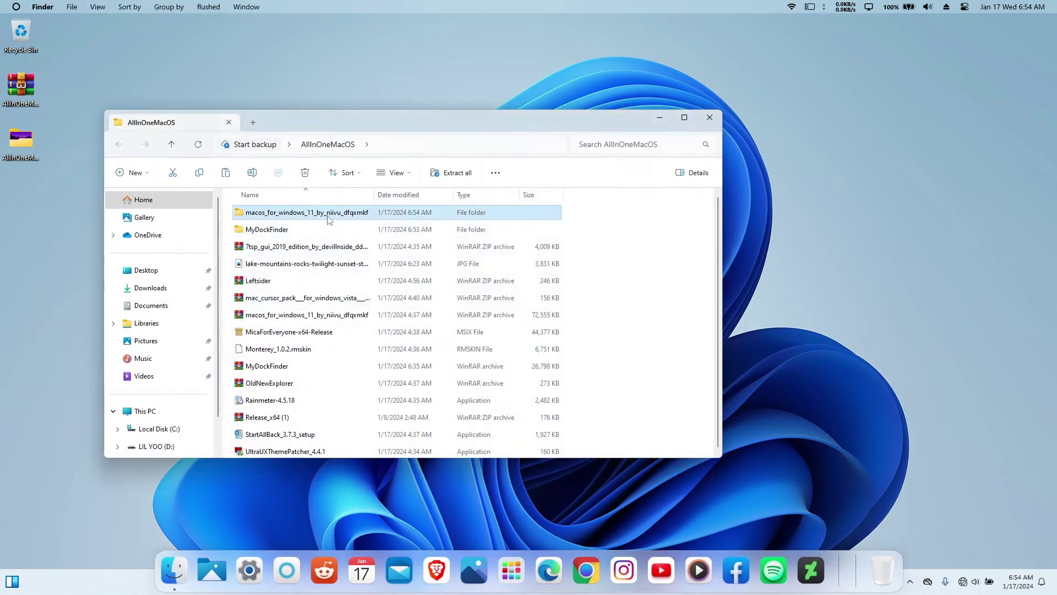
{"action": "double_click", "coordinate": [283, 217]}
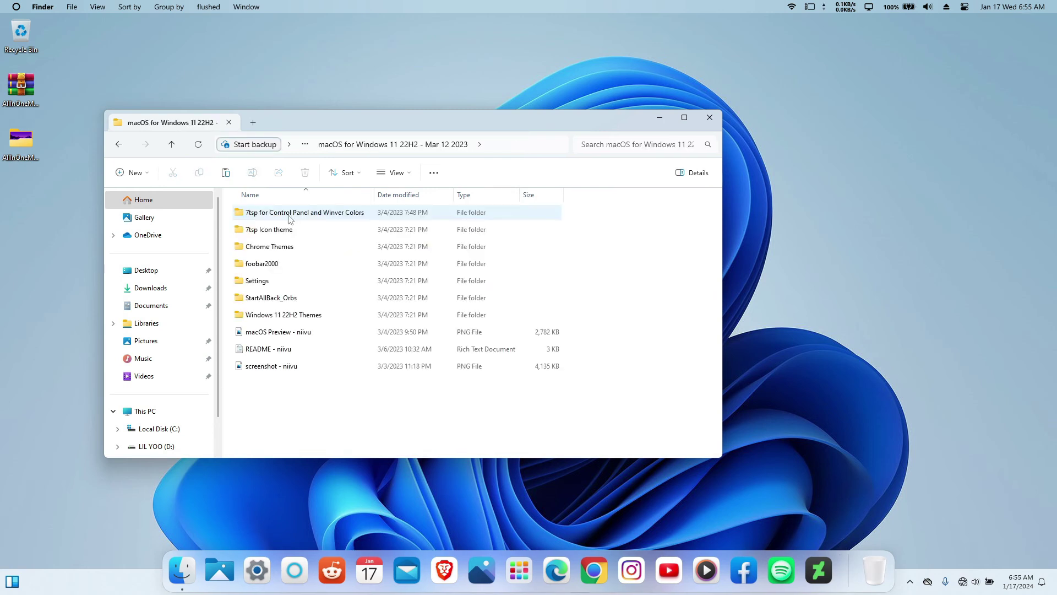
{"action": "left_click_drag", "start_coordinate": [297, 220], "coordinate": [317, 194]}
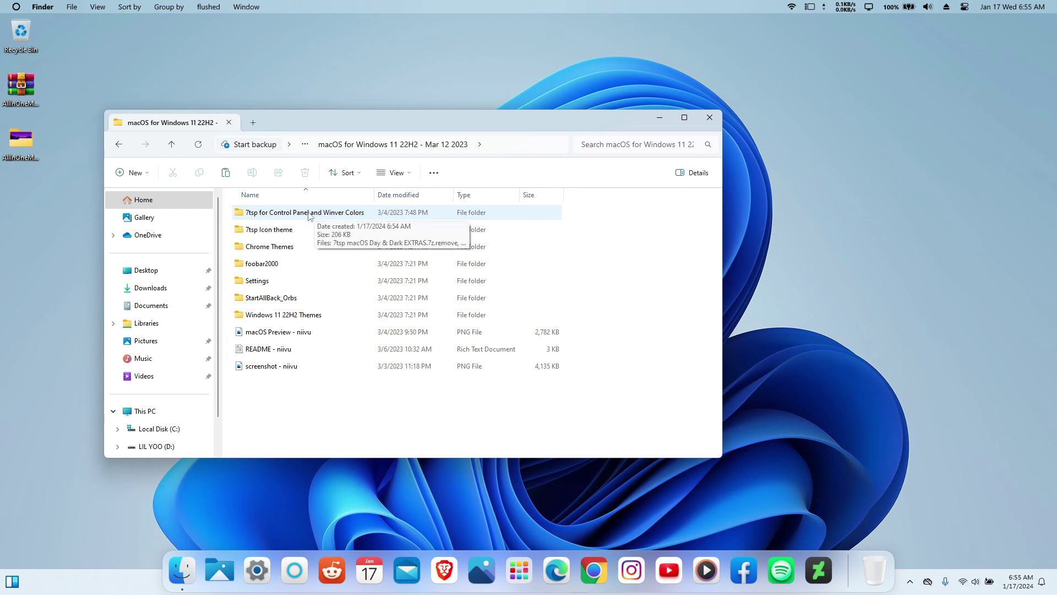
{"action": "double_click", "coordinate": [309, 213]}
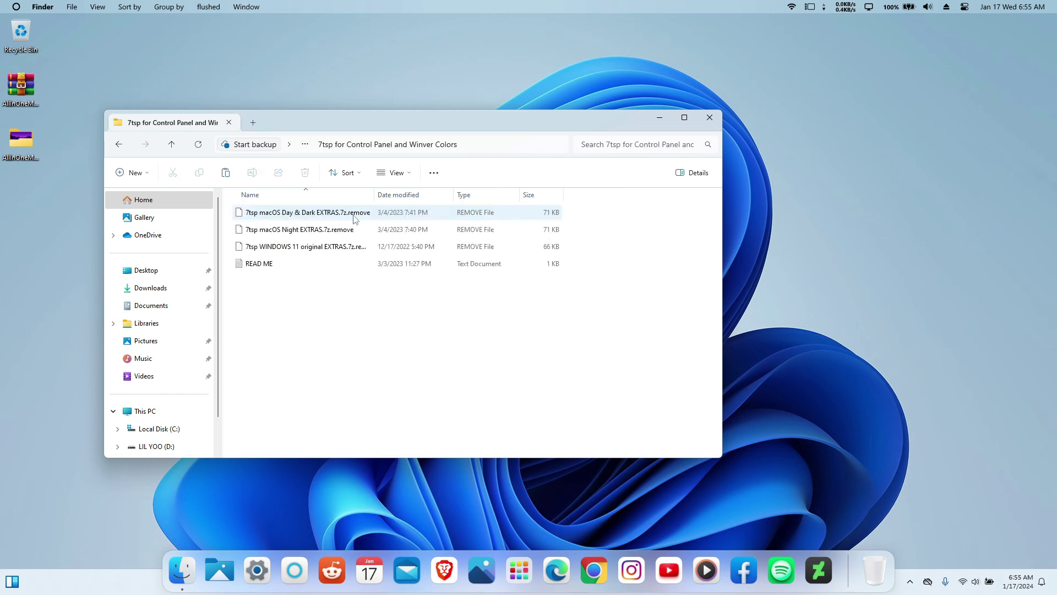
Rename the Day & Dark extras file as "7tsp macOS Day & Dark EXTRAS.7z" by removing its .remove extension.
{"action": "left_click", "coordinate": [317, 216]}
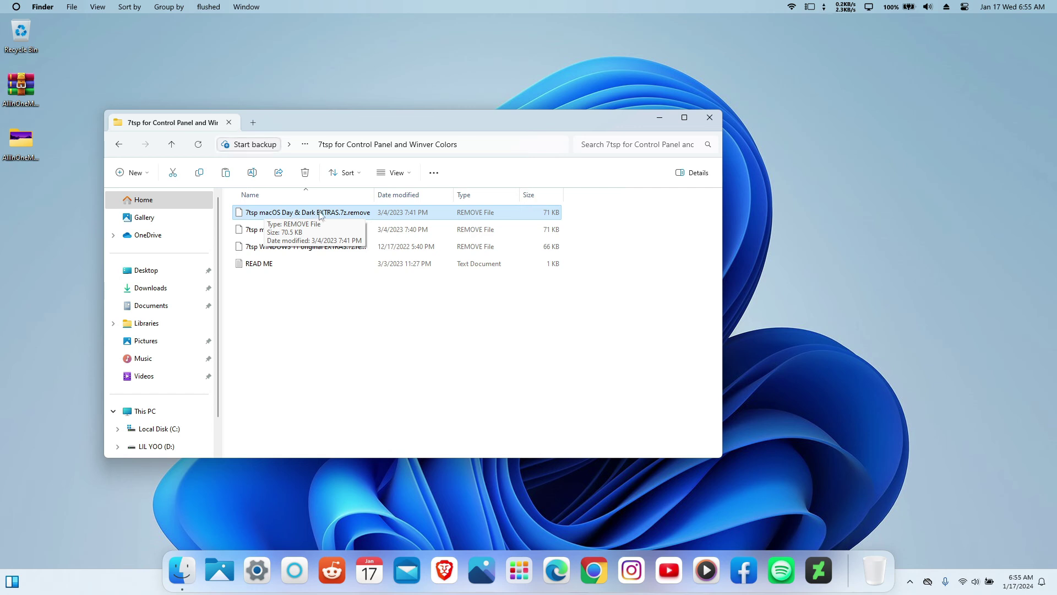
{"action": "left_click", "coordinate": [355, 214]}
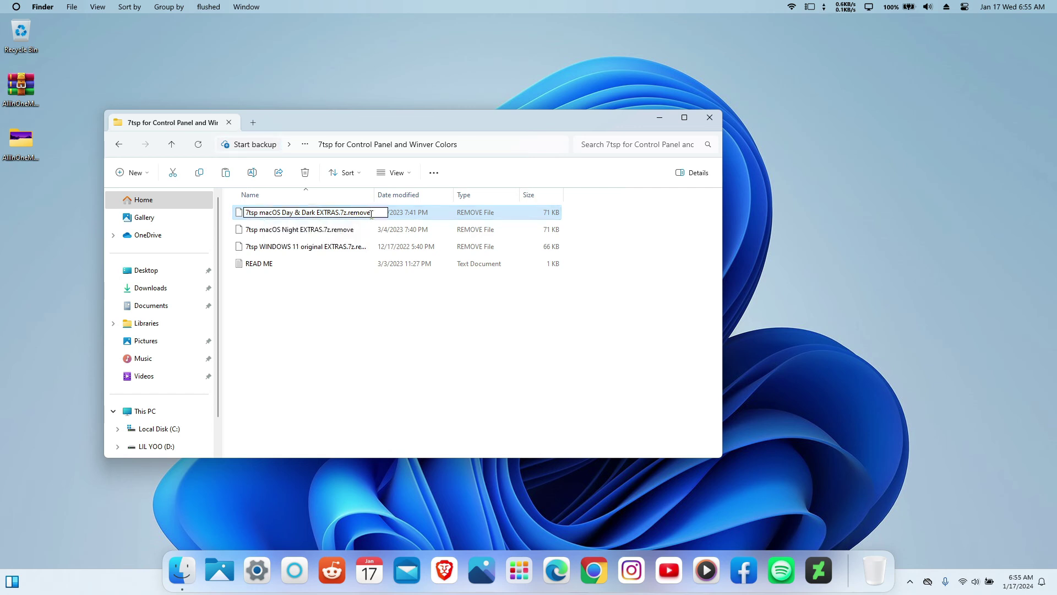
{"action": "key", "text": "BackSpace"}
{"action": "key", "text": "BackSpace"}
{"action": "key", "text": "BackSpace"}
{"action": "key", "text": "BackSpace"}
{"action": "key", "text": "BackSpace"}
{"action": "key", "text": "Return"}
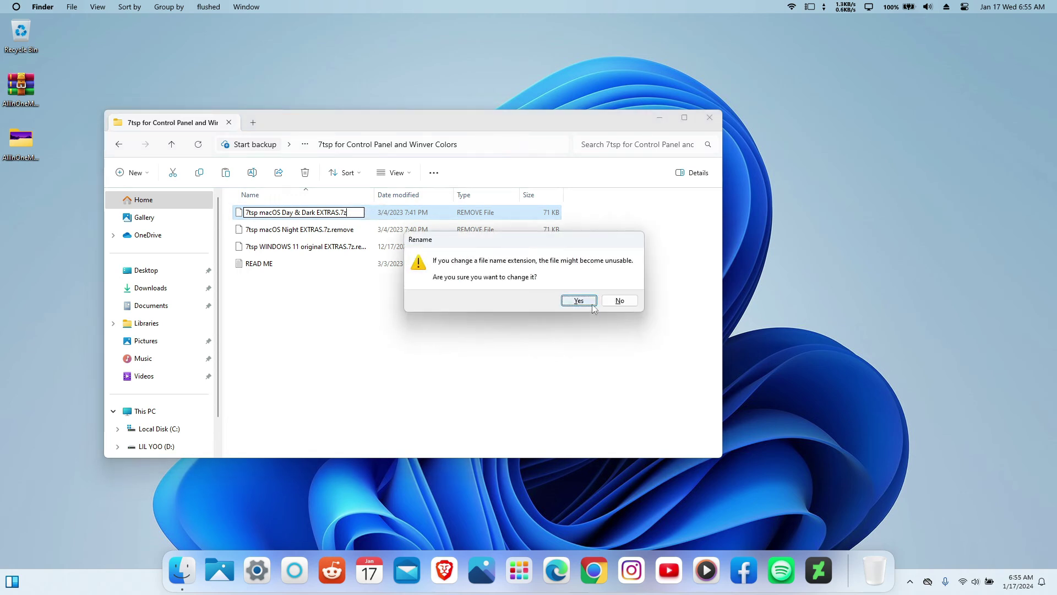
{"action": "left_click", "coordinate": [590, 303]}
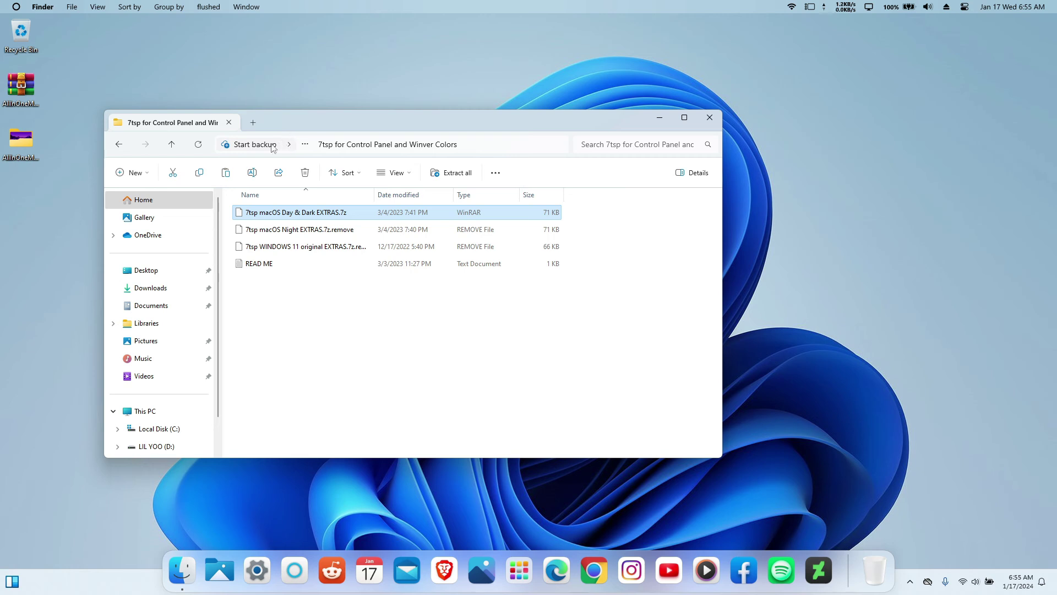
In the 7tsp Icon theme folder, rename the icon pack file as "7tsp macOS blue.7z", accepting the extension change.
{"action": "left_click", "coordinate": [121, 145]}
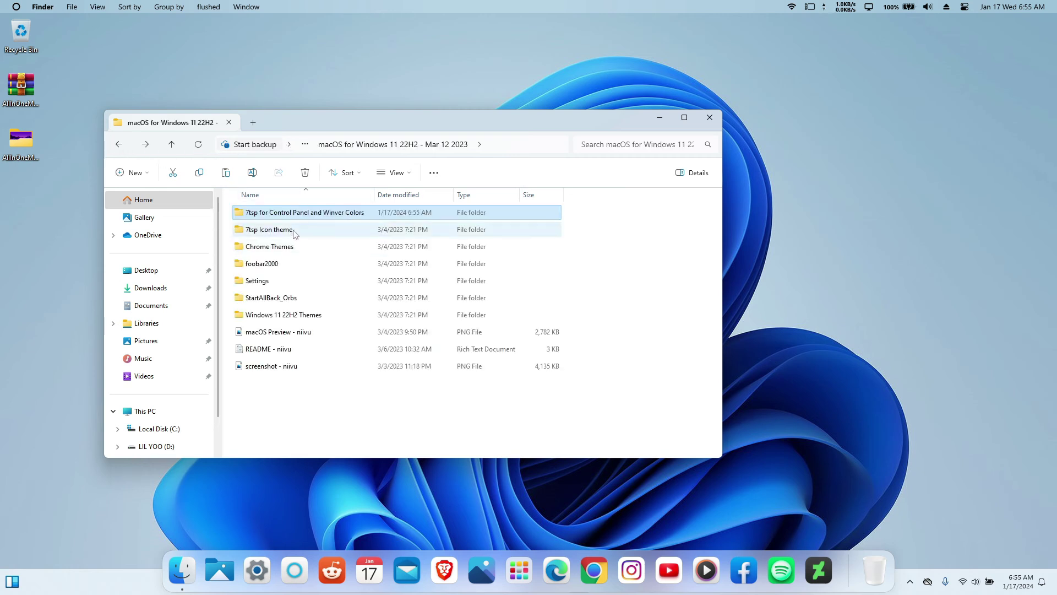
{"action": "double_click", "coordinate": [276, 230]}
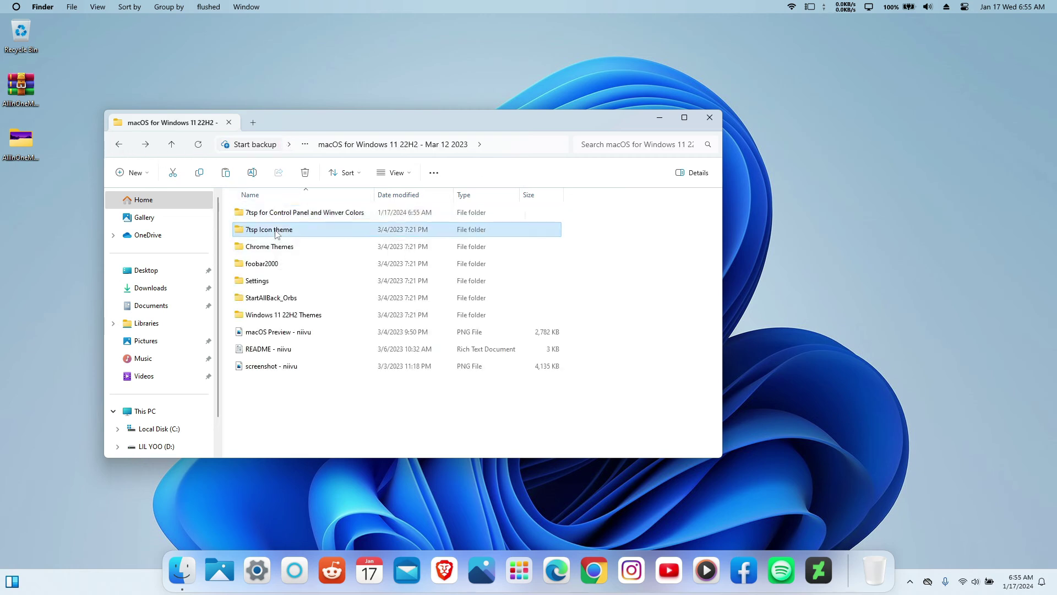
{"action": "left_click", "coordinate": [307, 215]}
{"action": "left_click", "coordinate": [309, 215]}
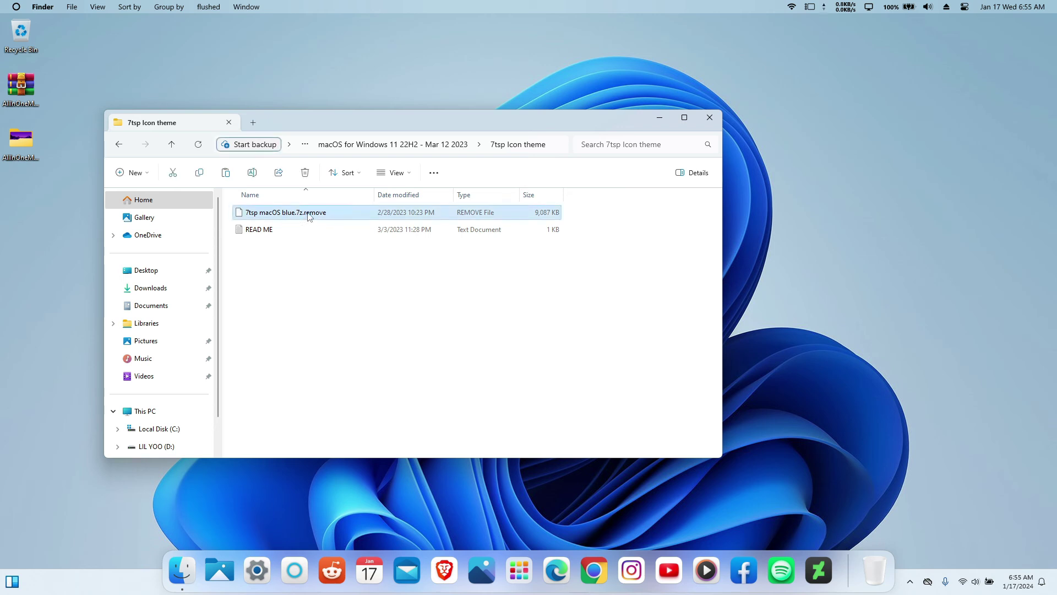
{"action": "left_click", "coordinate": [332, 213]}
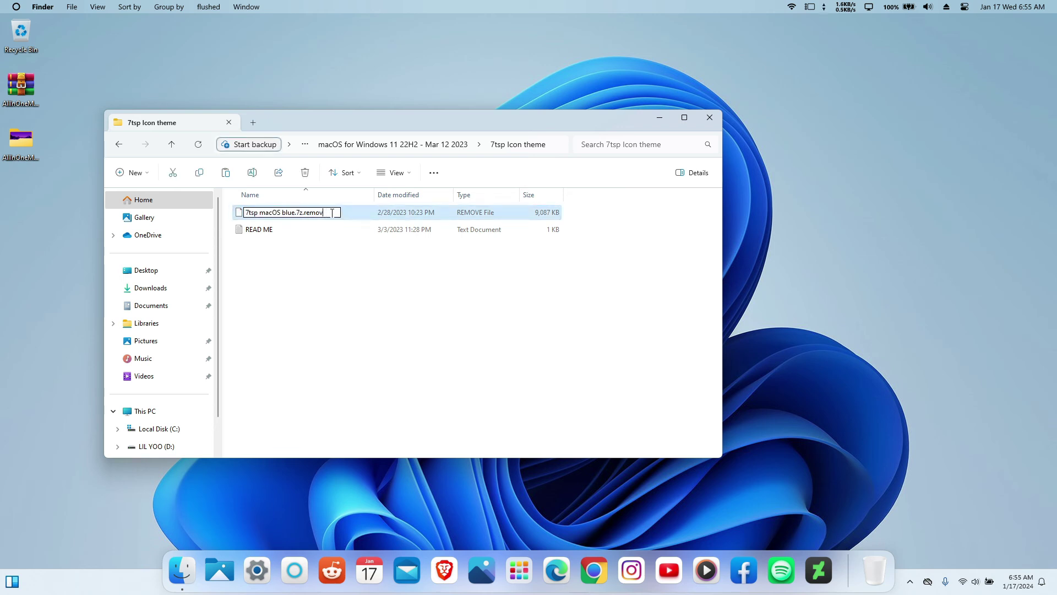
{"action": "key", "text": "BackSpace"}
{"action": "key", "text": "BackSpace"}
{"action": "key", "text": "BackSpace"}
{"action": "key", "text": "BackSpace"}
{"action": "key", "text": "BackSpace"}
{"action": "key", "text": "BackSpace"}
{"action": "key", "text": "BackSpace"}
{"action": "key", "text": "Return"}
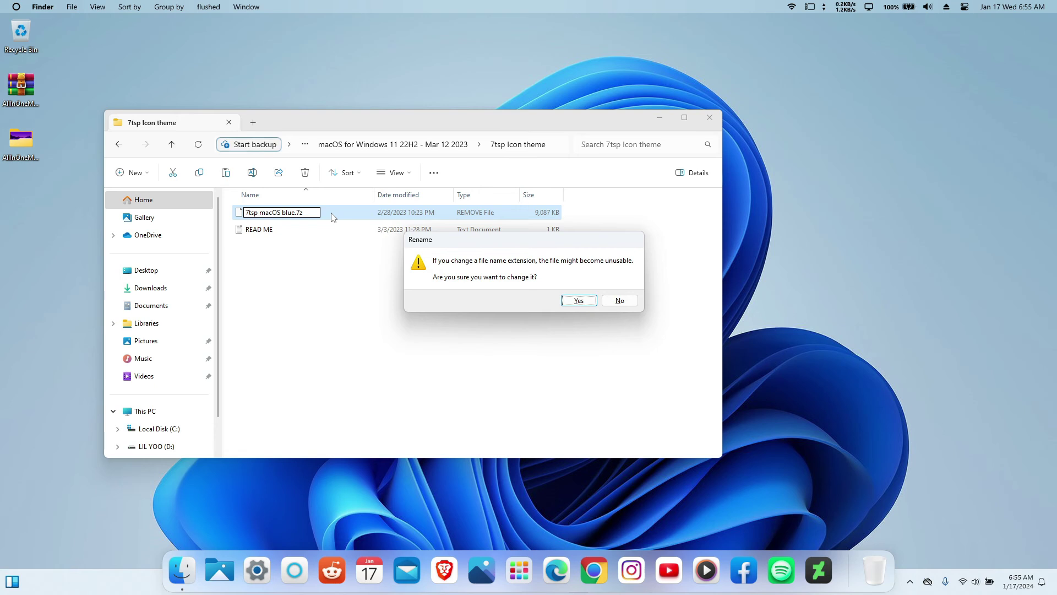
{"action": "left_click", "coordinate": [568, 300]}
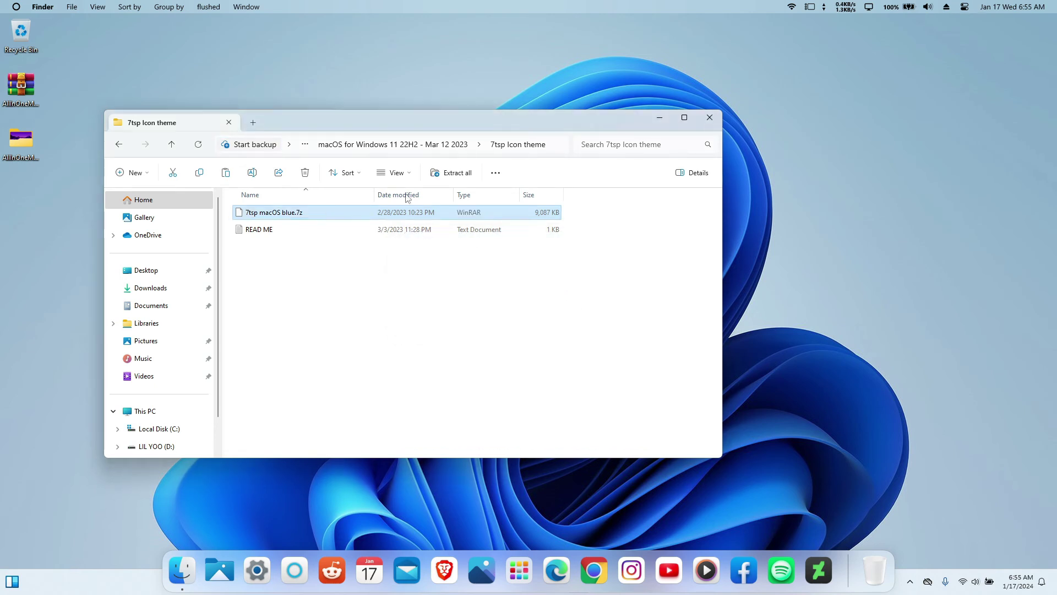
Return to the AllInOneMacOS folder and extract "7tsp GUI v0.6(2019).ee" from the 7tsp_gui_2019_edition archive to the desktop.
{"action": "left_click", "coordinate": [118, 144]}
{"action": "left_click", "coordinate": [119, 145]}
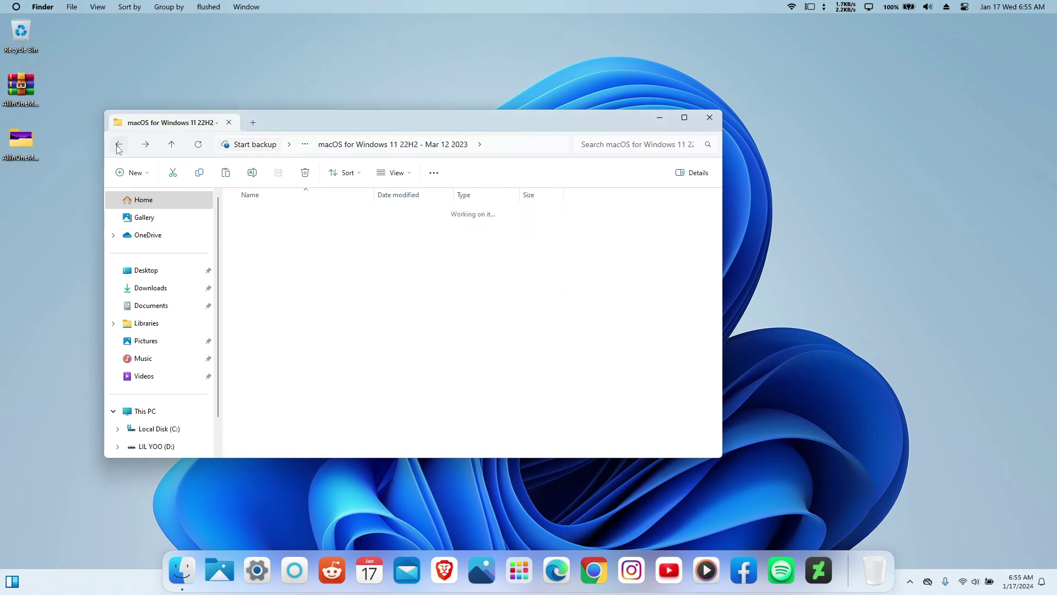
{"action": "left_click", "coordinate": [118, 145]}
{"action": "left_click", "coordinate": [118, 145]}
{"action": "left_click", "coordinate": [118, 147]}
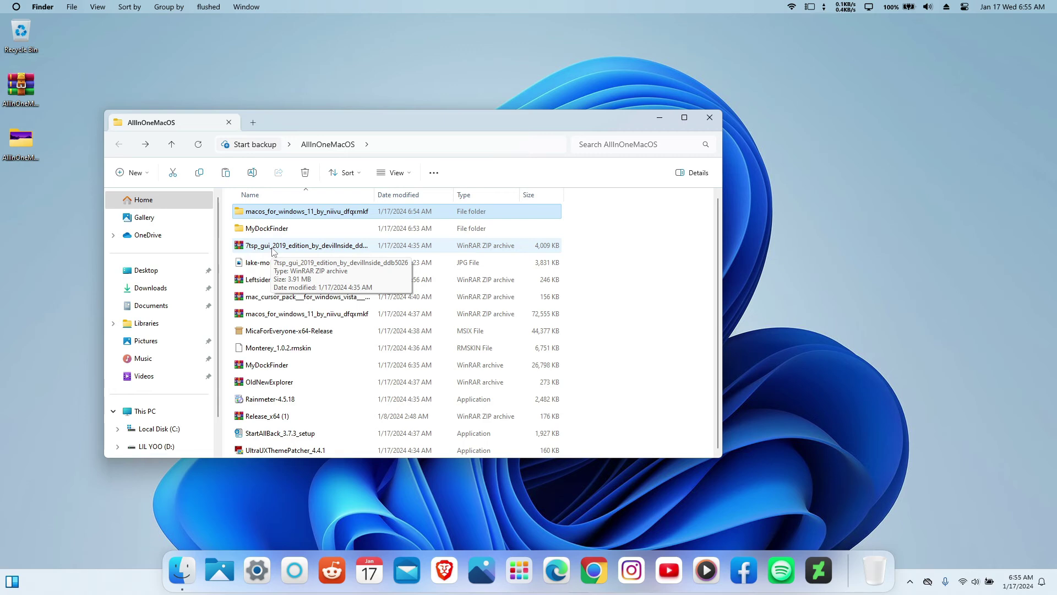
{"action": "double_click", "coordinate": [273, 246]}
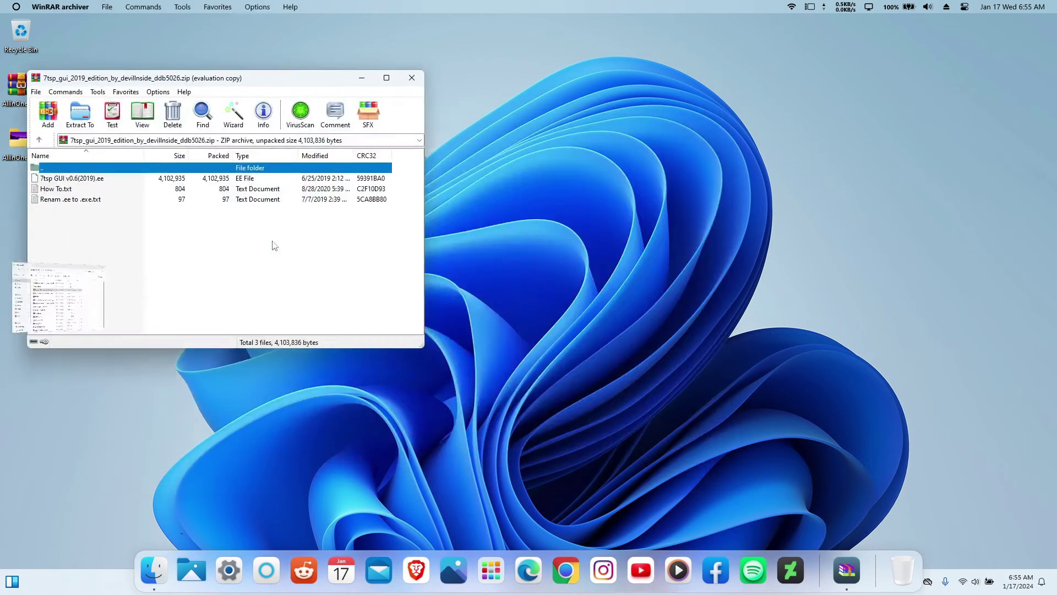
{"action": "key", "text": "Down"}
{"action": "key", "text": "Escape"}
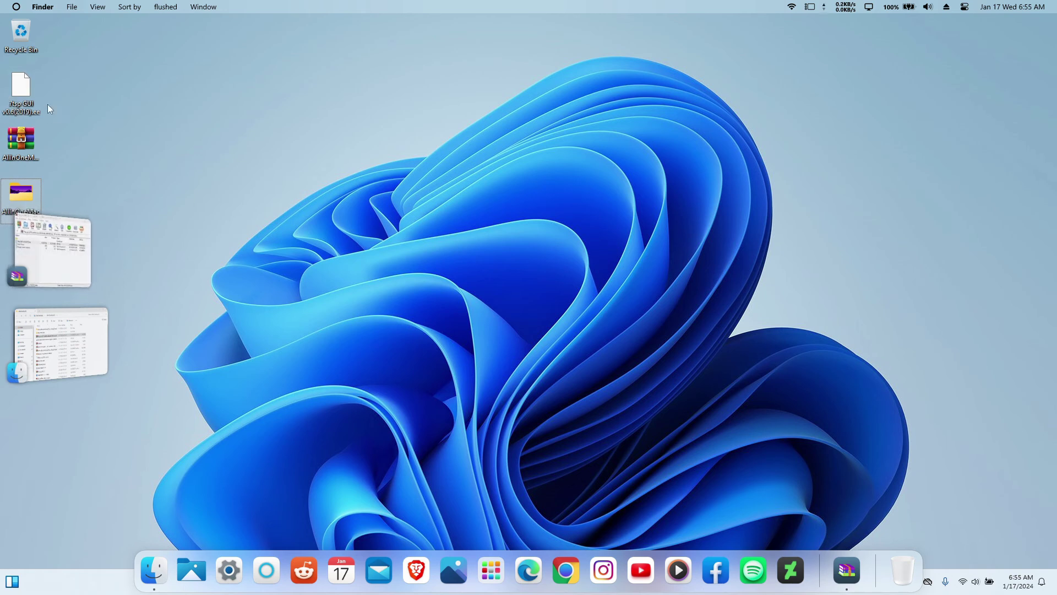
Rename the extracted desktop file as "7tsp GUI v0.6(2019).exe" and accept the extension change.
{"action": "left_click", "coordinate": [33, 97]}
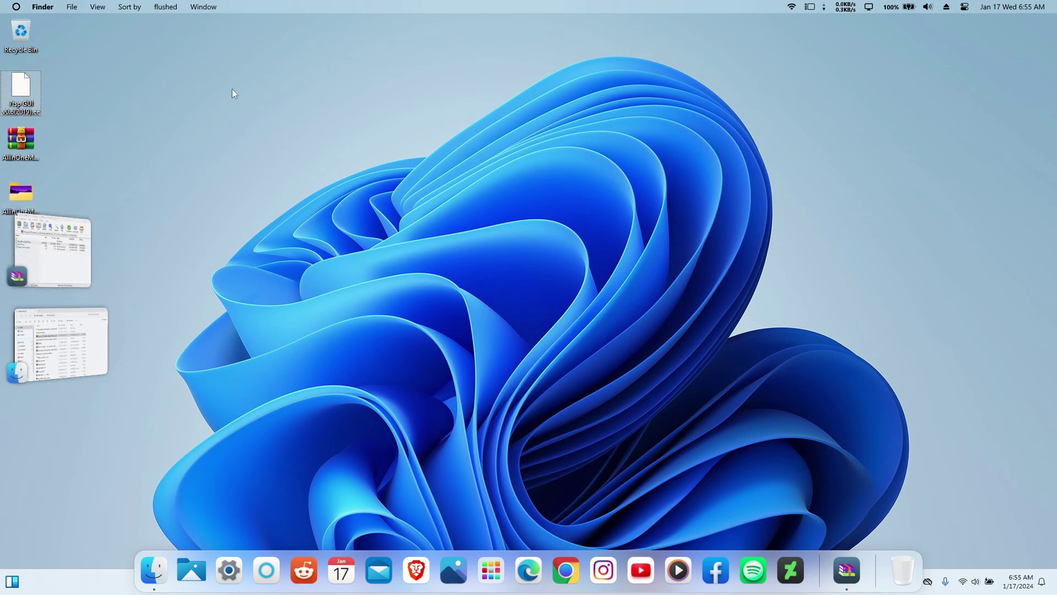
{"action": "left_click", "coordinate": [31, 108]}
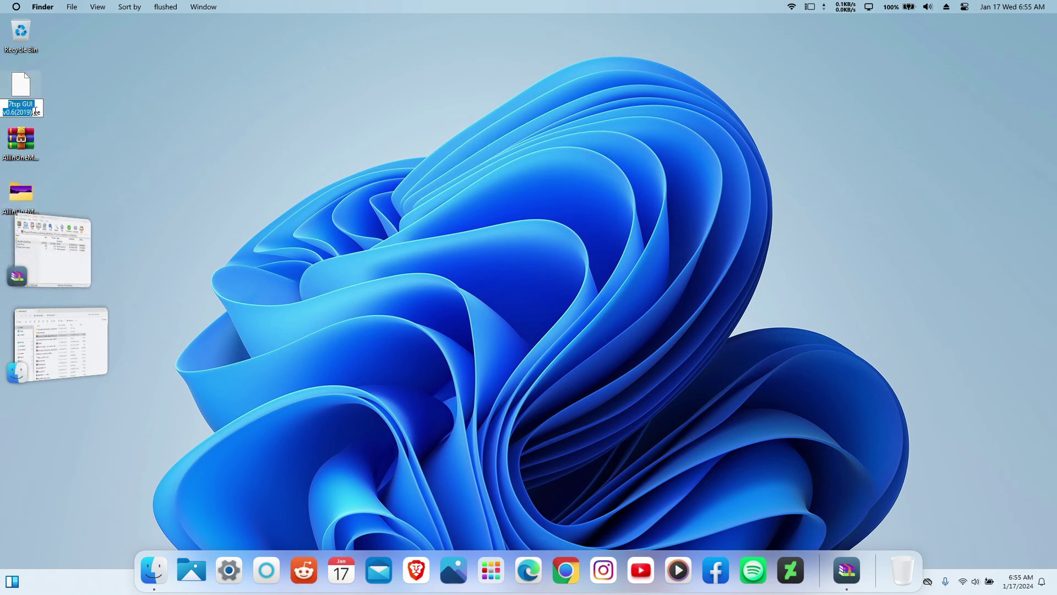
{"action": "left_click", "coordinate": [36, 110]}
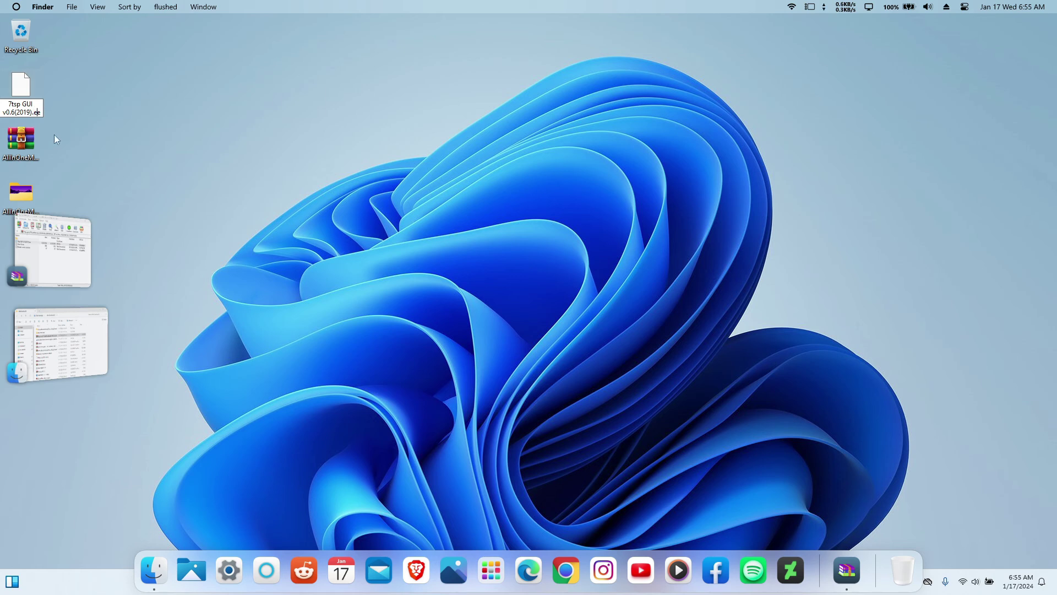
{"action": "type", "text": "x"}
{"action": "key", "text": "Return"}
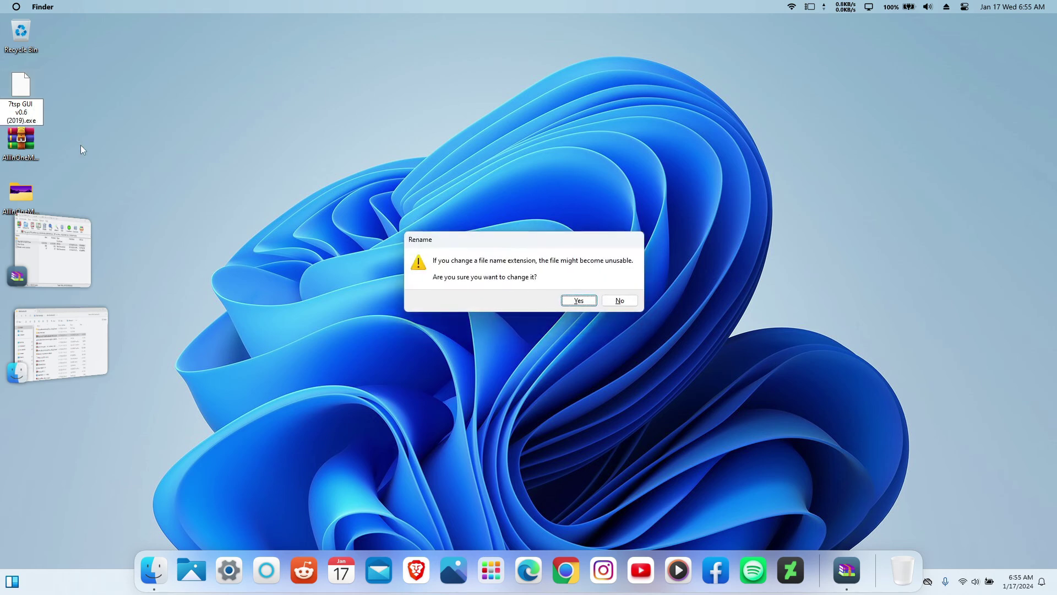
{"action": "left_click", "coordinate": [578, 301]}
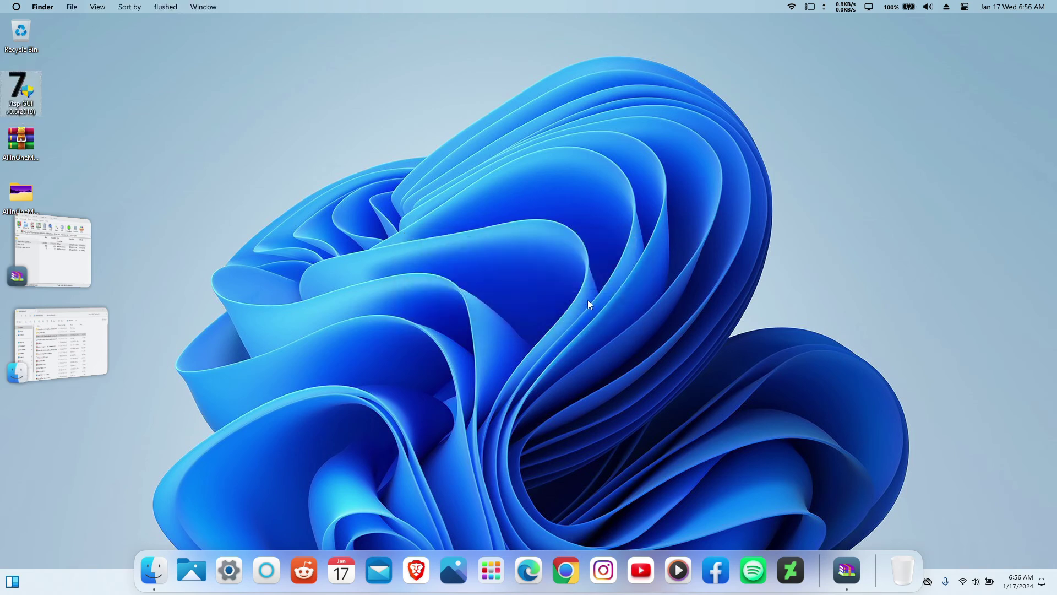
Launch 7tsp GUI from the desktop and add the custom pack "7tsp macOS Day & Dark EXTRAS.7z", overwriting the existing pack.
{"action": "double_click", "coordinate": [26, 91]}
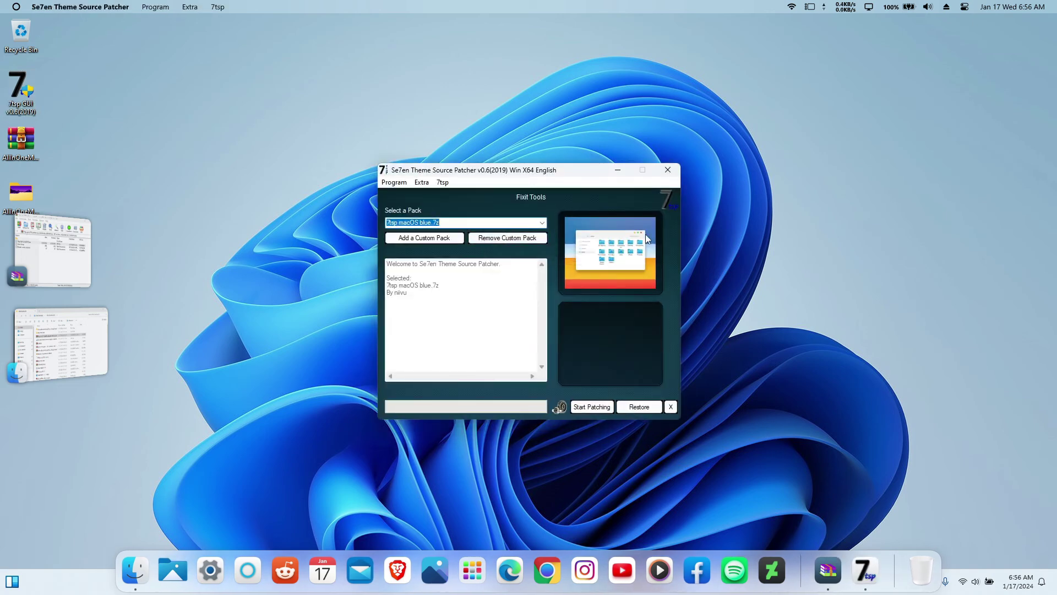
{"action": "left_click", "coordinate": [416, 240]}
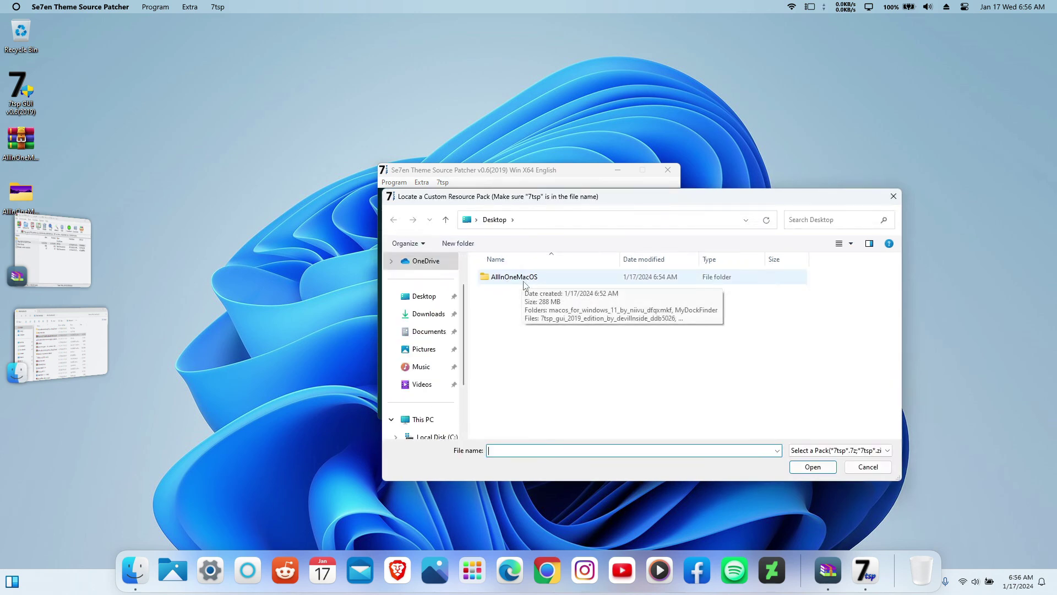
{"action": "double_click", "coordinate": [523, 285]}
{"action": "double_click", "coordinate": [587, 283]}
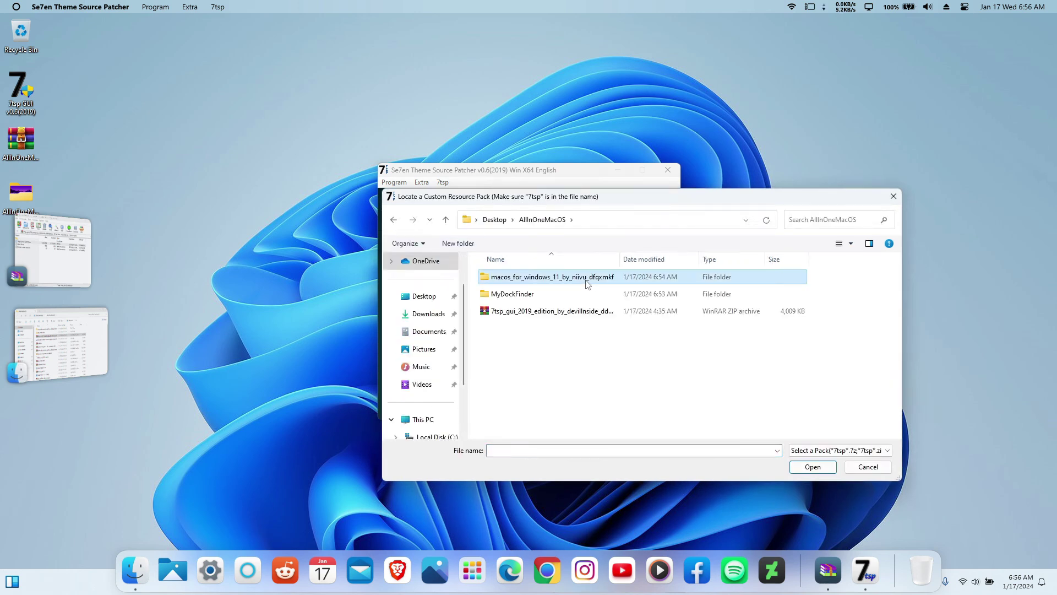
{"action": "double_click", "coordinate": [584, 282]}
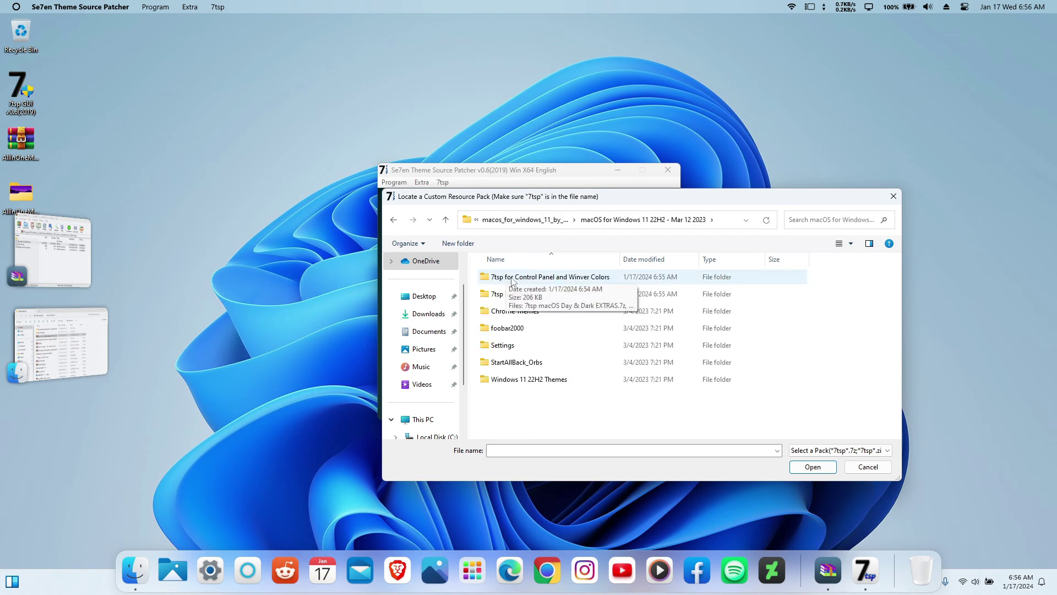
{"action": "double_click", "coordinate": [545, 278]}
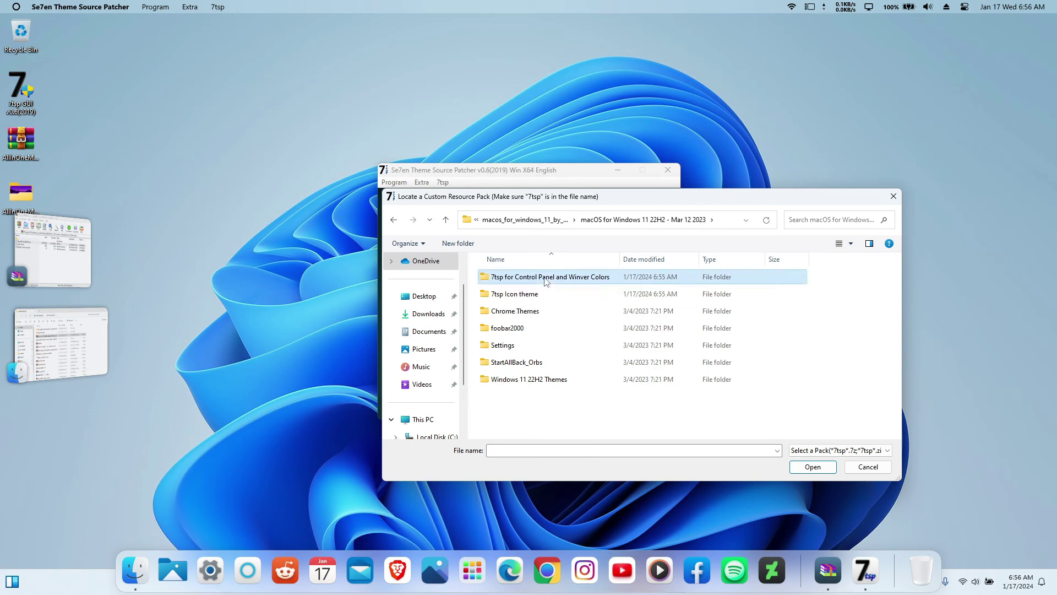
{"action": "left_click", "coordinate": [544, 280]}
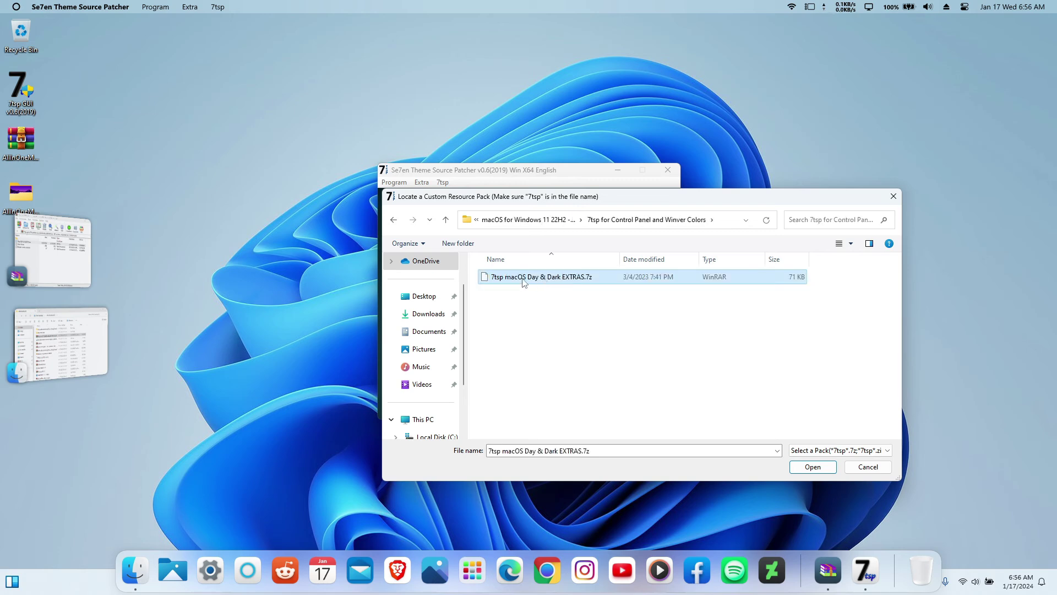
{"action": "double_click", "coordinate": [553, 277]}
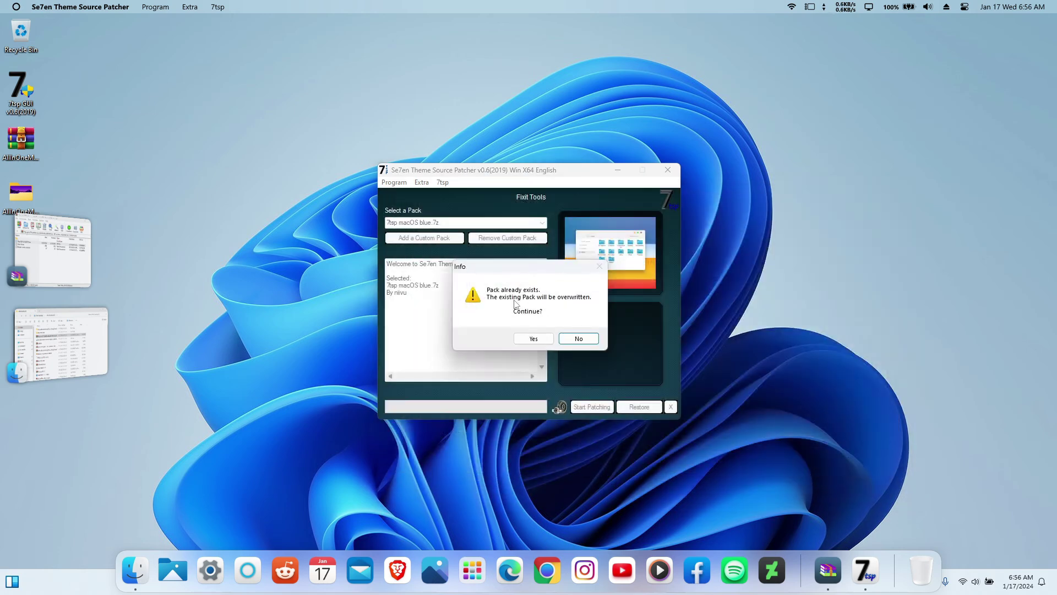
{"action": "left_click", "coordinate": [542, 341]}
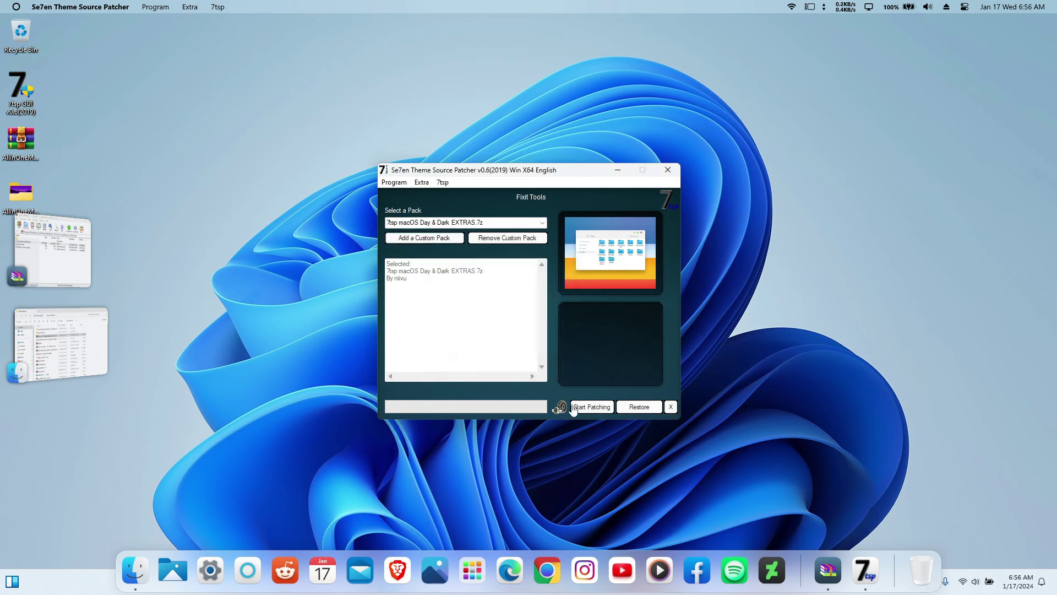
Patch the system with the Day & Dark EXTRAS pack, reboot Windows and dismiss the completion notice.
{"action": "left_click", "coordinate": [590, 407]}
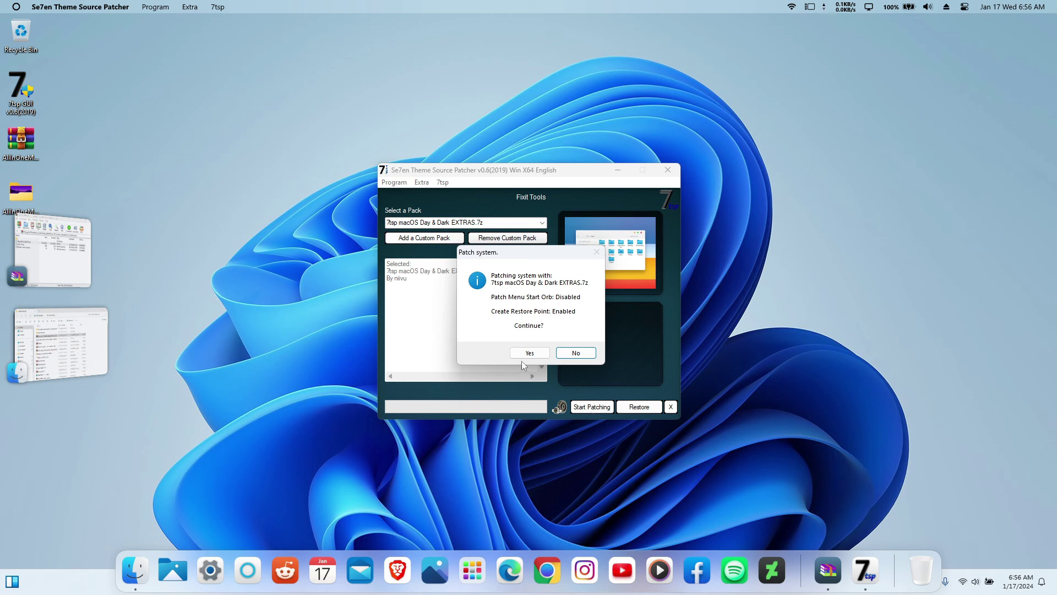
{"action": "left_click", "coordinate": [523, 355]}
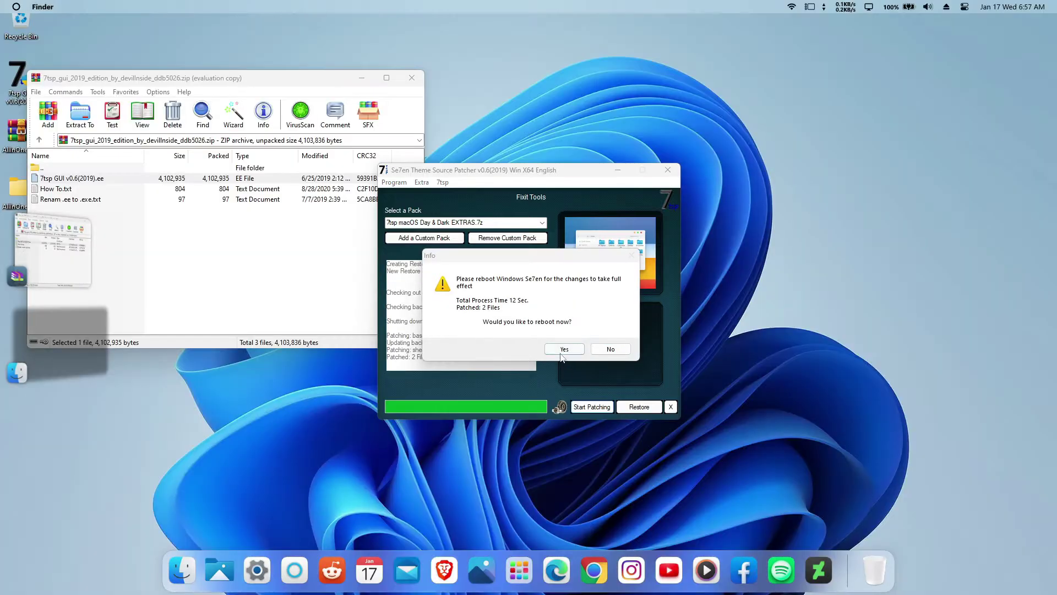
{"action": "left_click", "coordinate": [564, 349]}
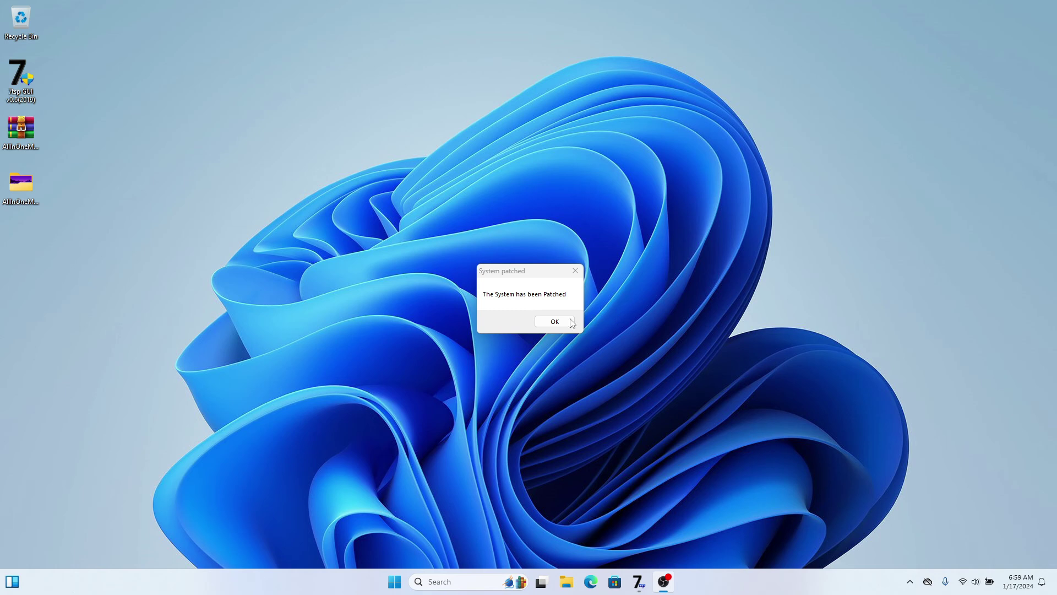
{"action": "left_click", "coordinate": [548, 322]}
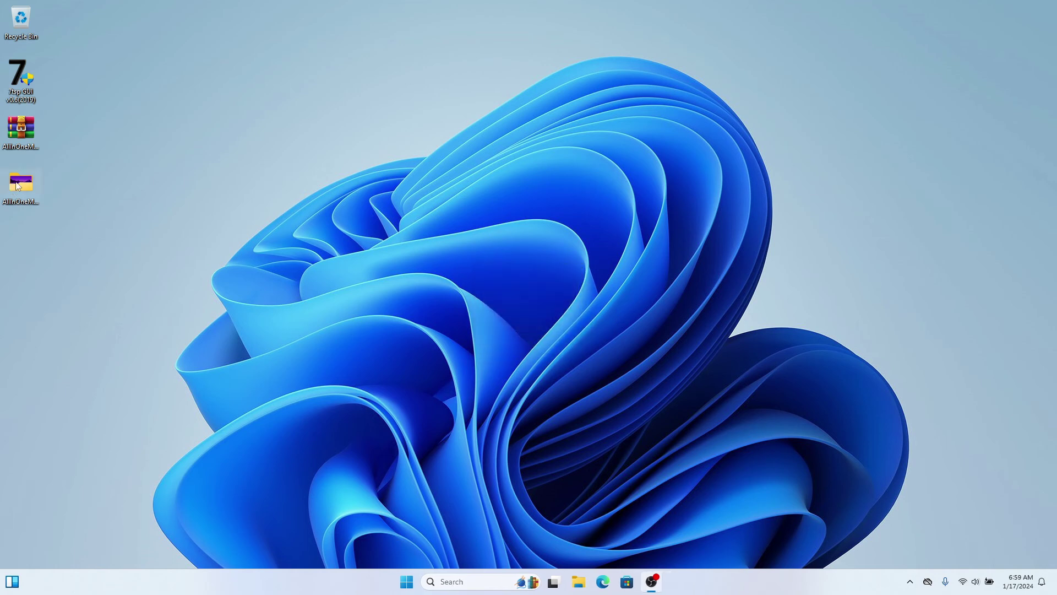
Relaunch 7tsp GUI and add the custom pack "7tsp macOS blue.7z" from the 7tsp Icon theme folder, overwriting the existing pack.
{"action": "double_click", "coordinate": [24, 80]}
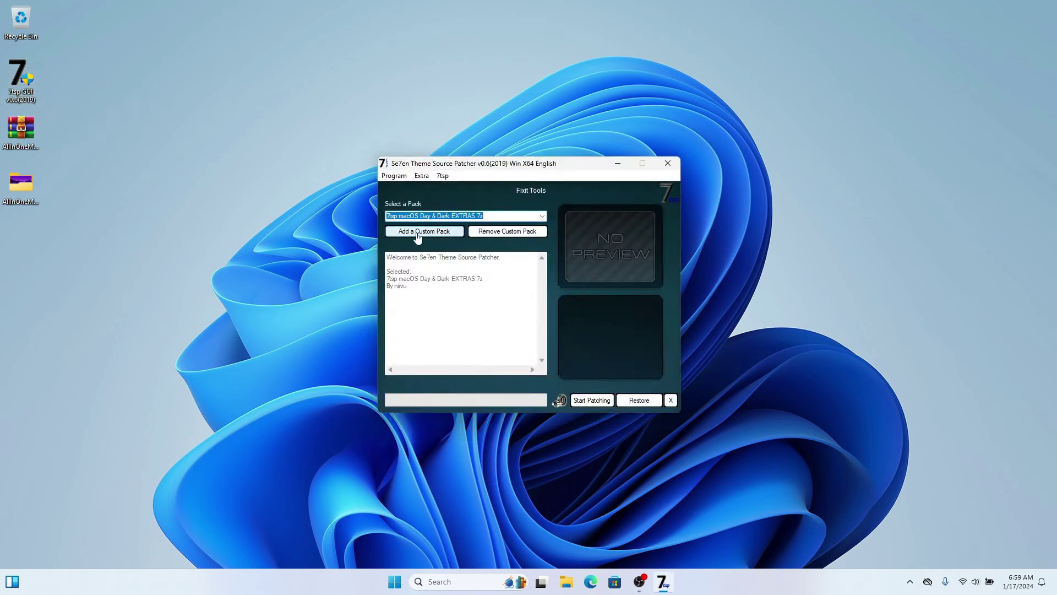
{"action": "left_click", "coordinate": [417, 235]}
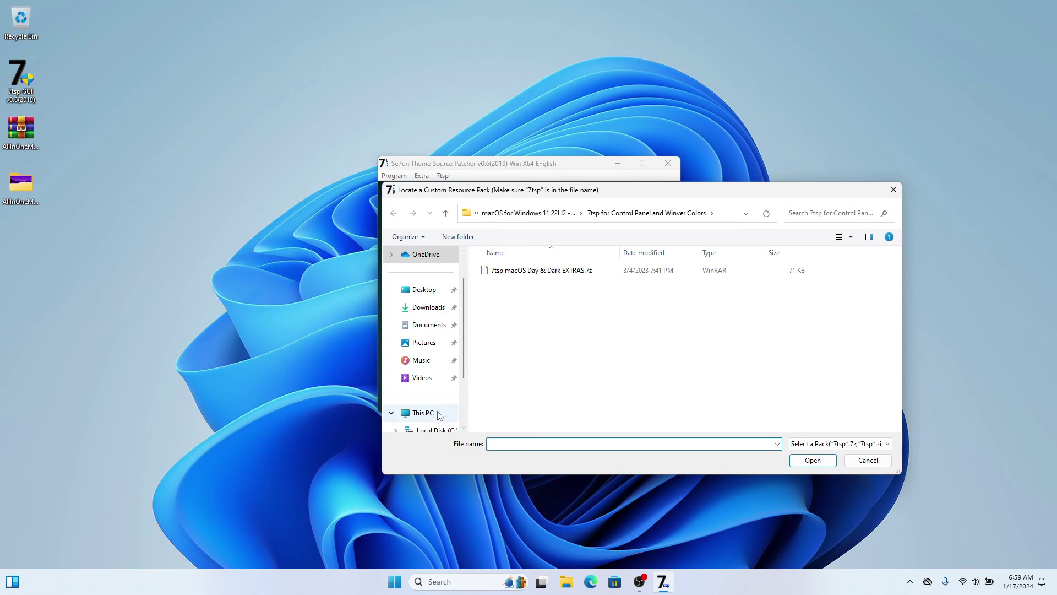
{"action": "left_click", "coordinate": [439, 414]}
{"action": "left_click", "coordinate": [424, 272]}
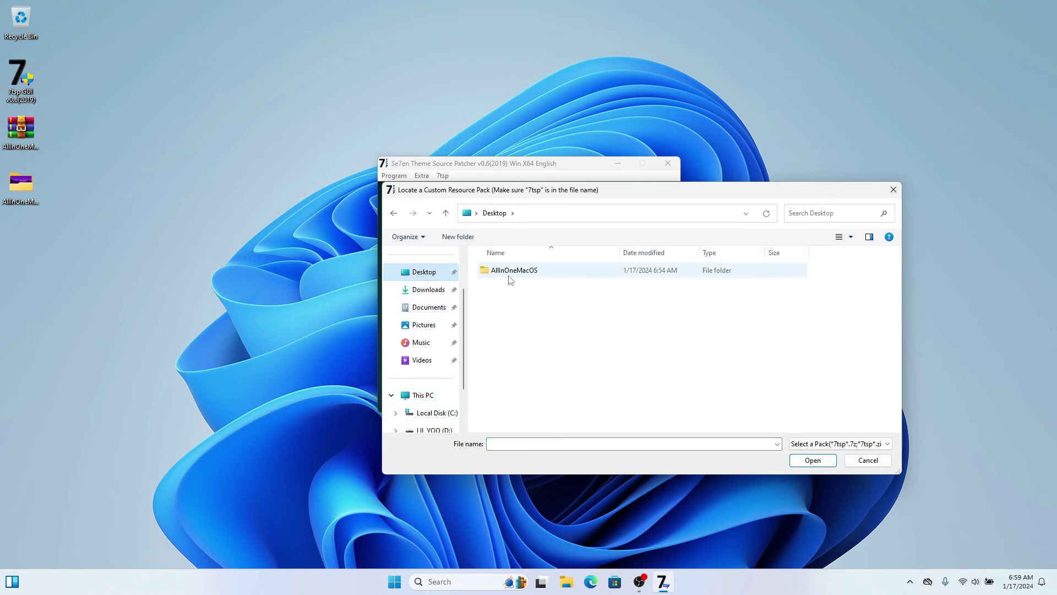
{"action": "double_click", "coordinate": [510, 273]}
{"action": "double_click", "coordinate": [515, 278]}
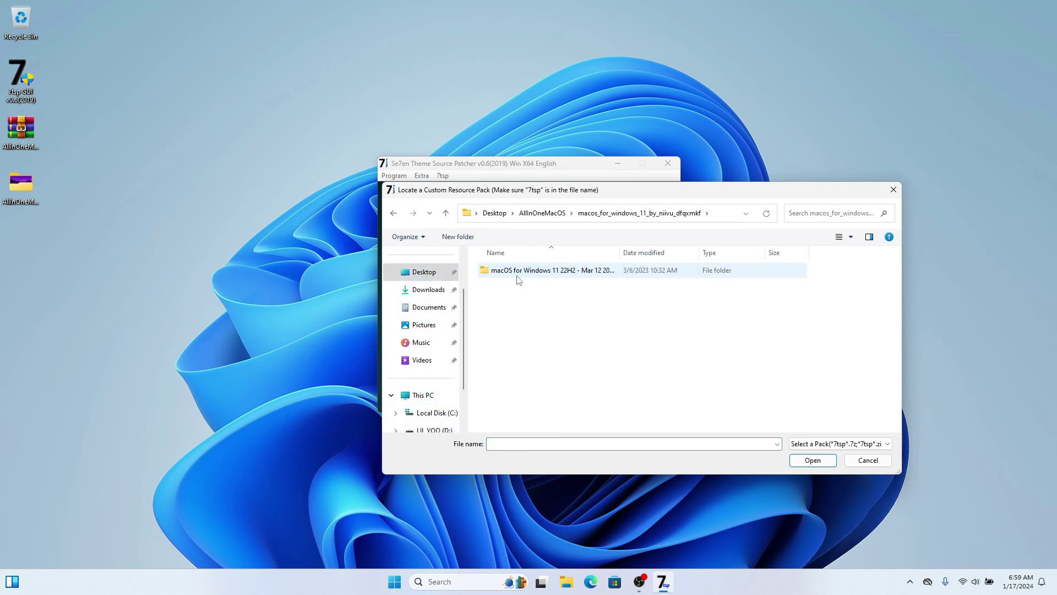
{"action": "double_click", "coordinate": [520, 277]}
{"action": "left_click", "coordinate": [523, 287]}
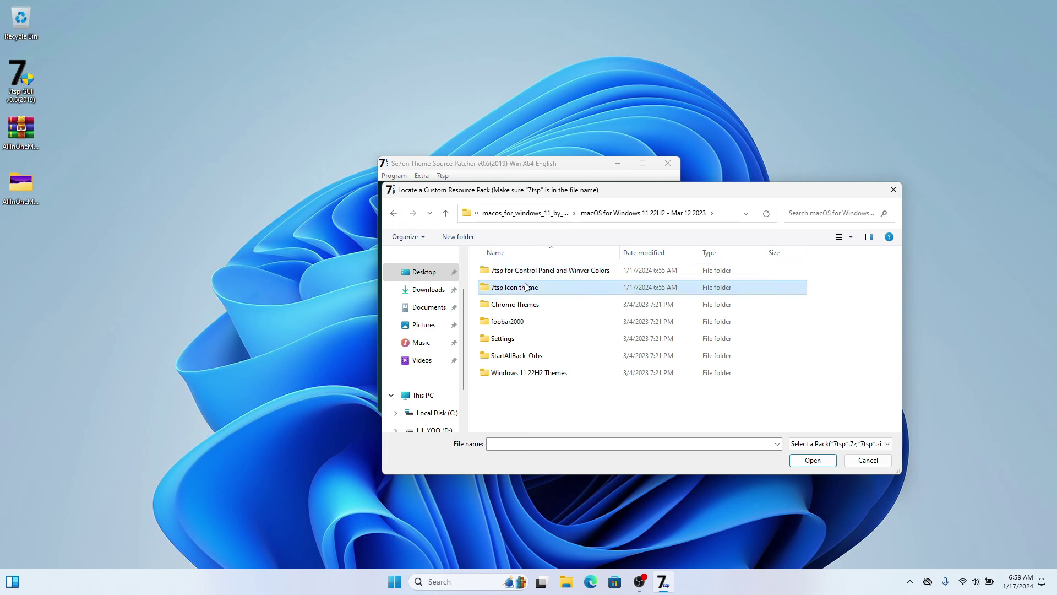
{"action": "double_click", "coordinate": [523, 286]}
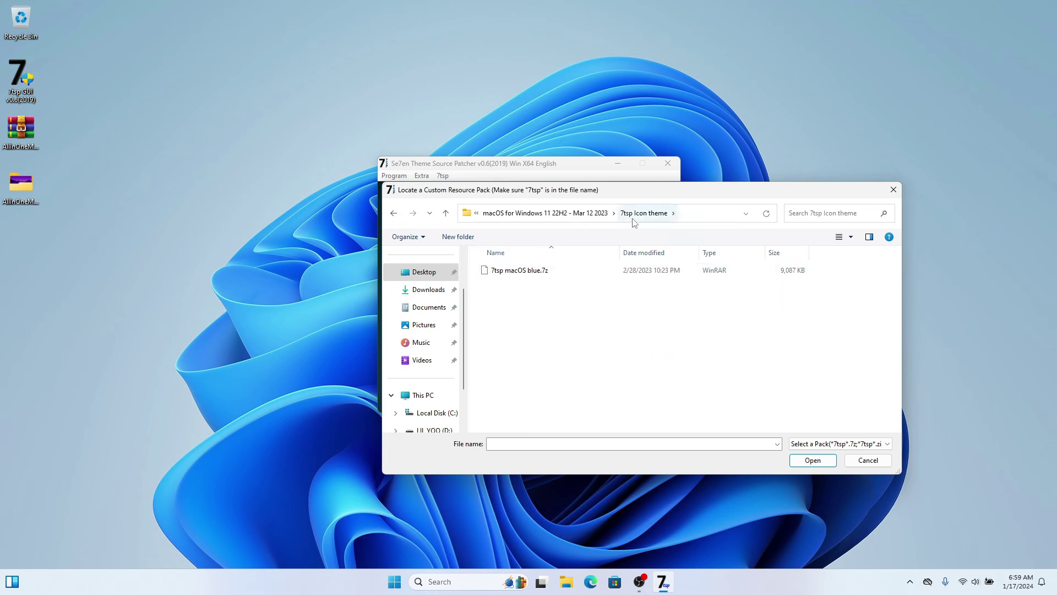
{"action": "left_click", "coordinate": [559, 217]}
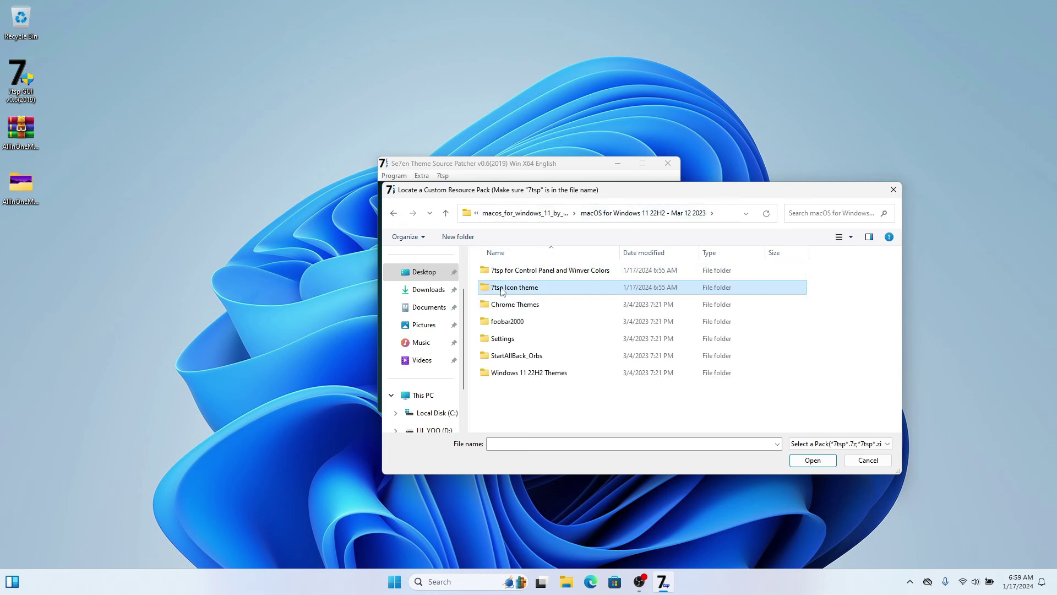
{"action": "double_click", "coordinate": [529, 291]}
{"action": "double_click", "coordinate": [528, 271]}
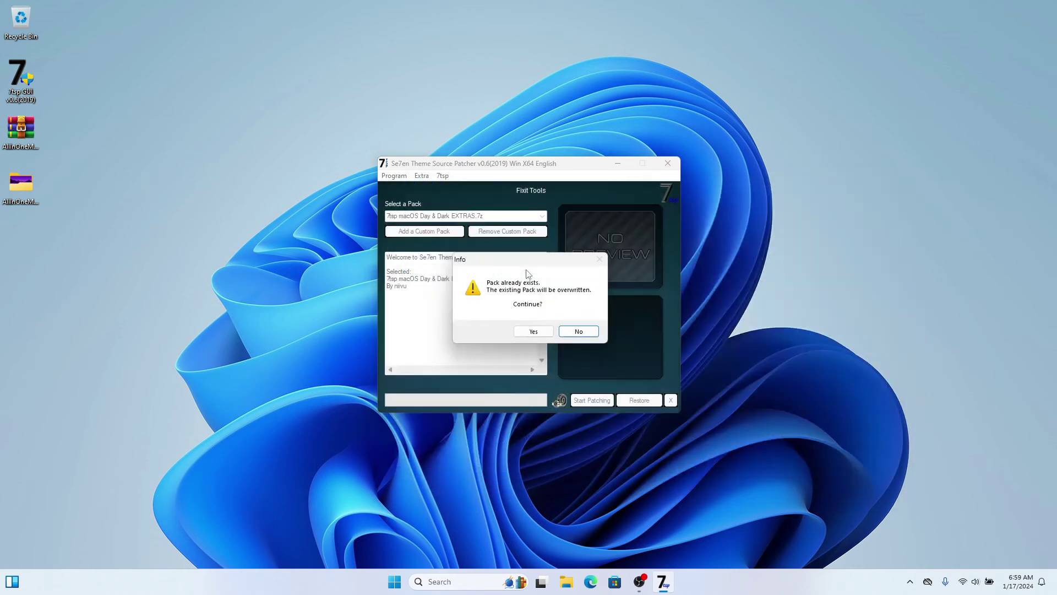
{"action": "left_click", "coordinate": [533, 332]}
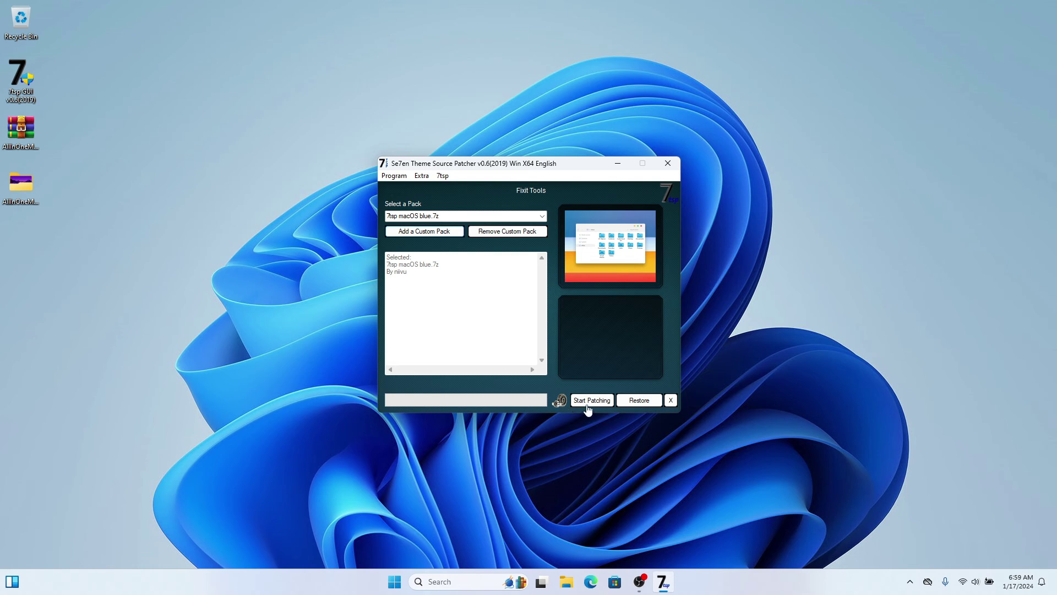
Patch the system with the 7tsp macOS blue icon pack and dismiss the completion notice after the restart.
{"action": "left_click", "coordinate": [590, 402]}
{"action": "left_click", "coordinate": [526, 347]}
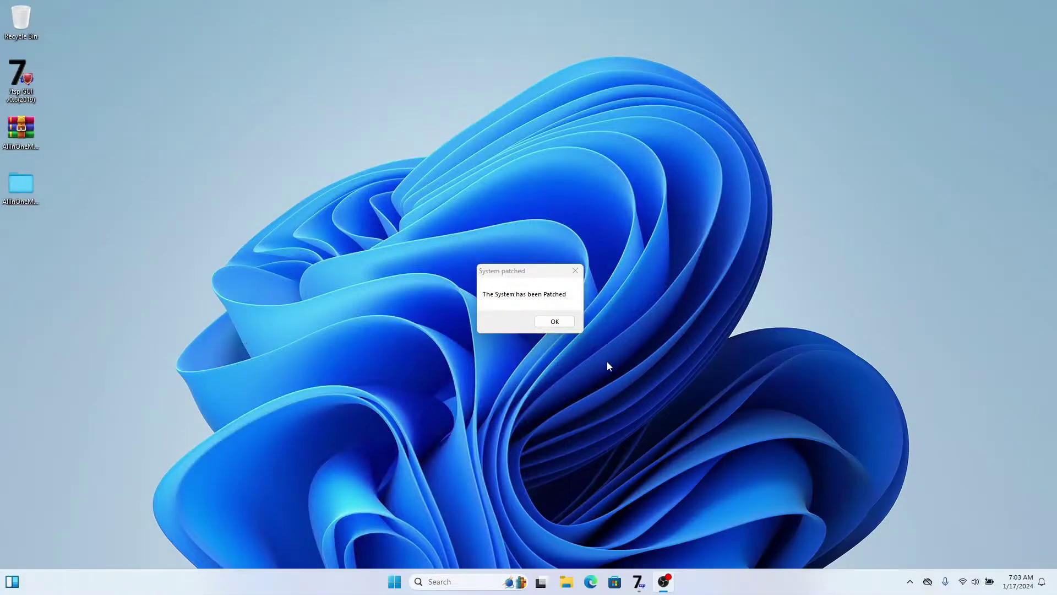
{"action": "left_click", "coordinate": [554, 321]}
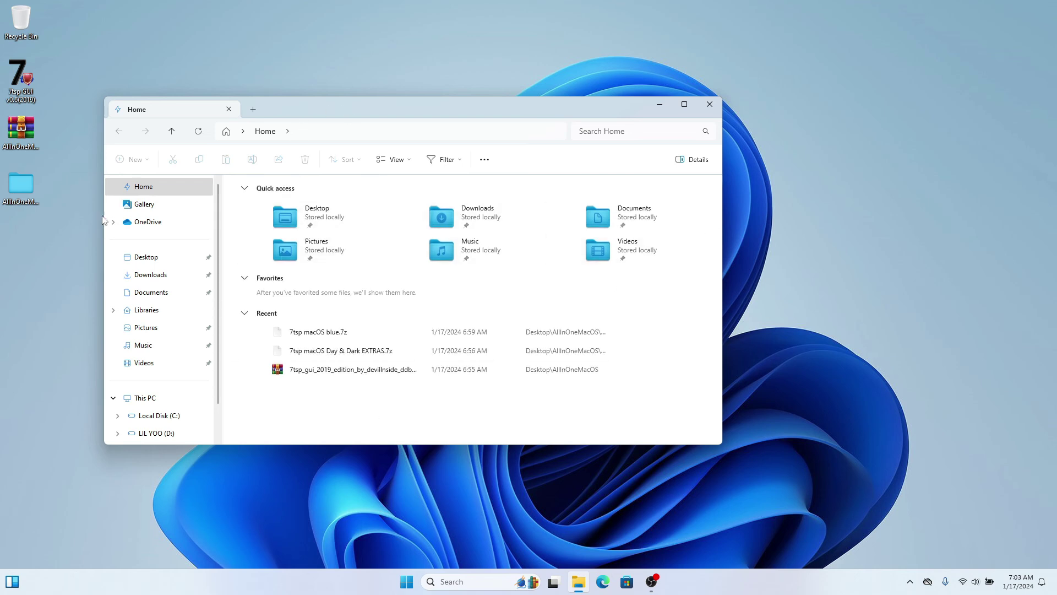
In File Explorer, open the macOS package's "Windows 11 22H2 Themes" folder inside AllInOneMacOS on the desktop and copy all its contents.
{"action": "scroll", "coordinate": [150, 317], "scroll_direction": "down", "scroll_amount": 1}
{"action": "left_click", "coordinate": [169, 263]}
{"action": "left_click", "coordinate": [288, 203]}
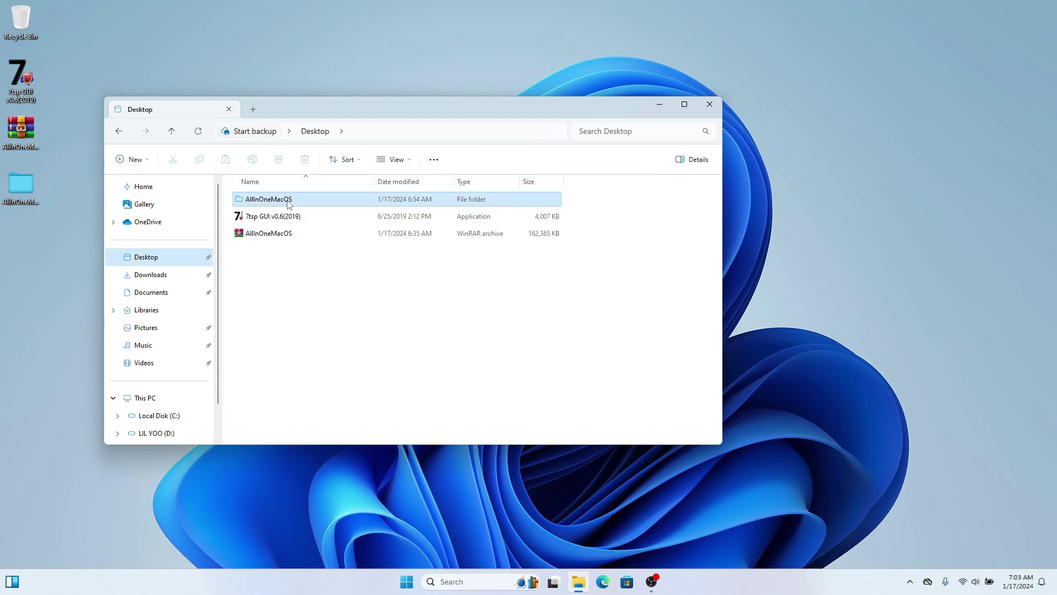
{"action": "double_click", "coordinate": [288, 203]}
{"action": "double_click", "coordinate": [286, 204]}
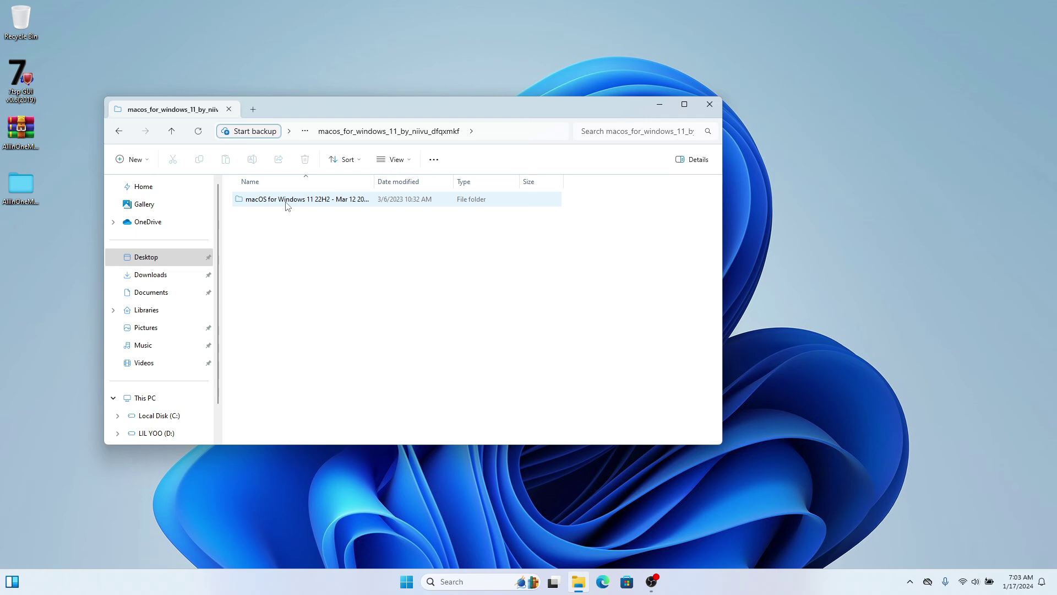
{"action": "double_click", "coordinate": [286, 203]}
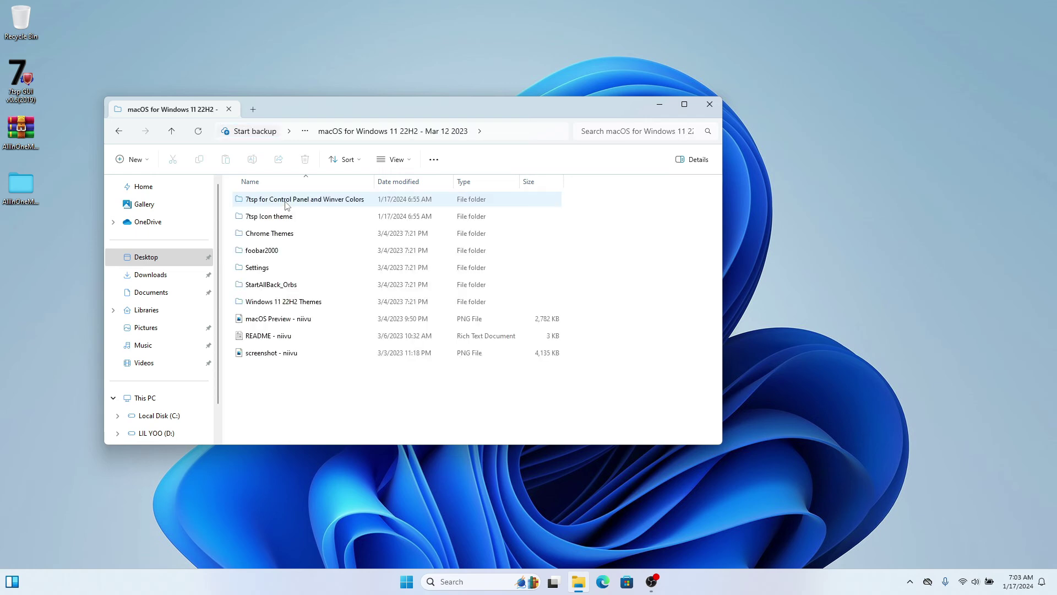
{"action": "double_click", "coordinate": [296, 302]}
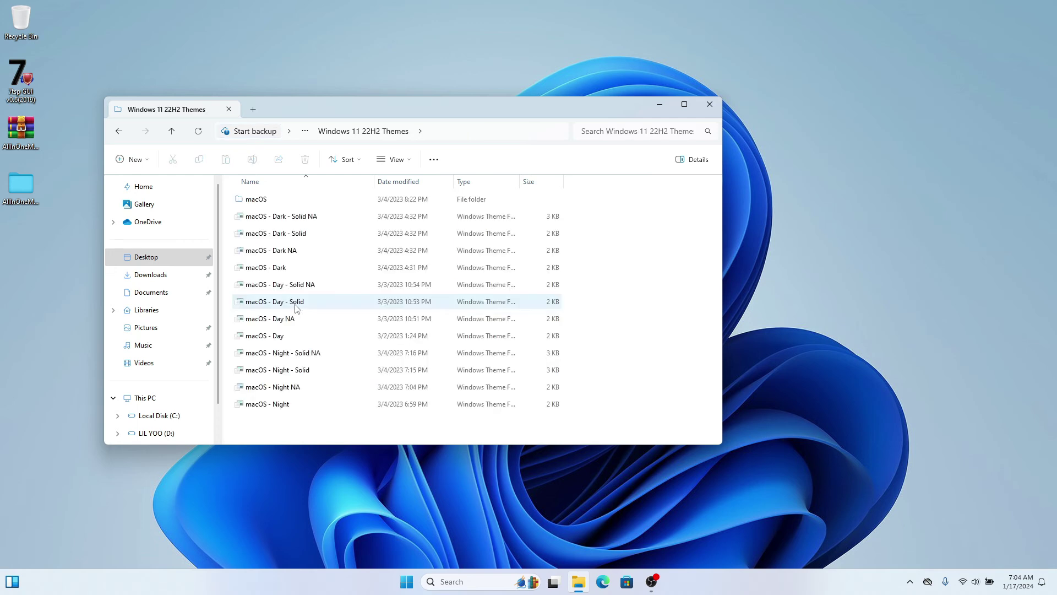
{"action": "key", "text": "ctrl+a"}
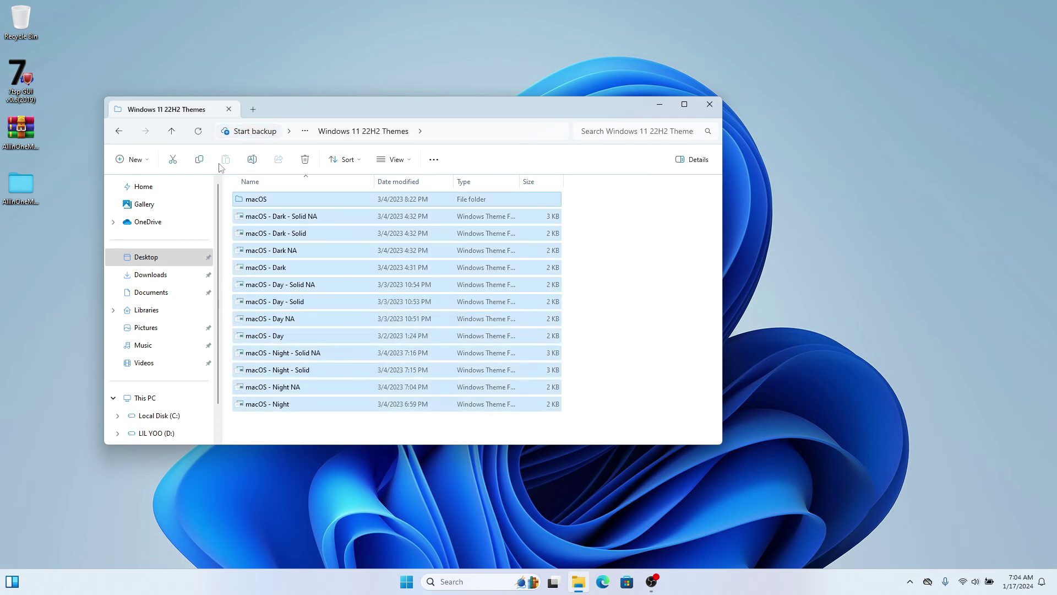
{"action": "left_click", "coordinate": [199, 159]}
Paste the copied theme files into C:\Windows\Resources\Themes, granting administrator permission for all current items.
{"action": "scroll", "coordinate": [158, 332], "scroll_direction": "down", "scroll_amount": 1}
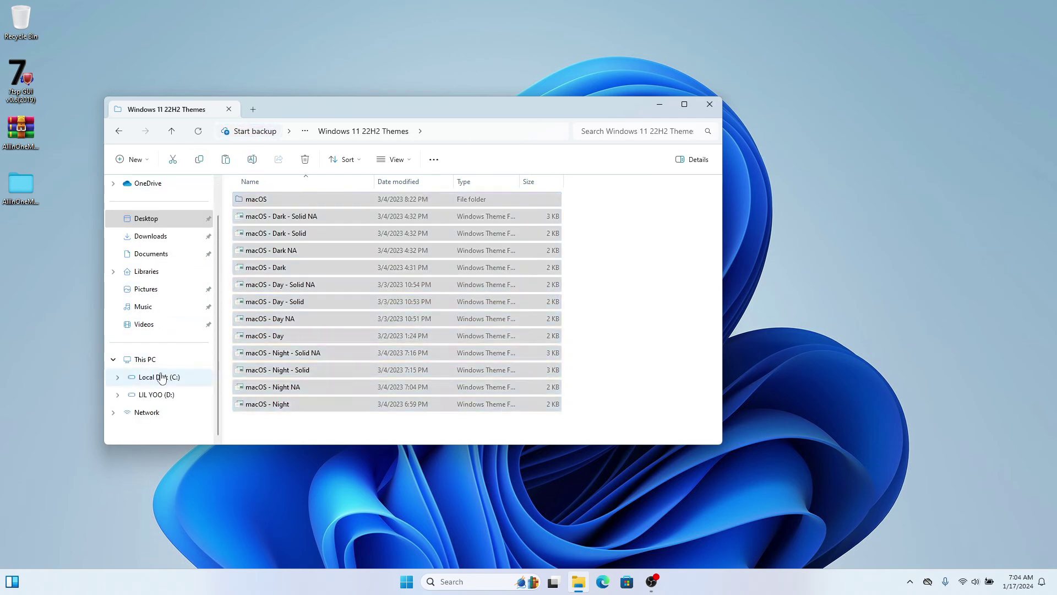
{"action": "left_click", "coordinate": [160, 378]}
{"action": "double_click", "coordinate": [299, 319]}
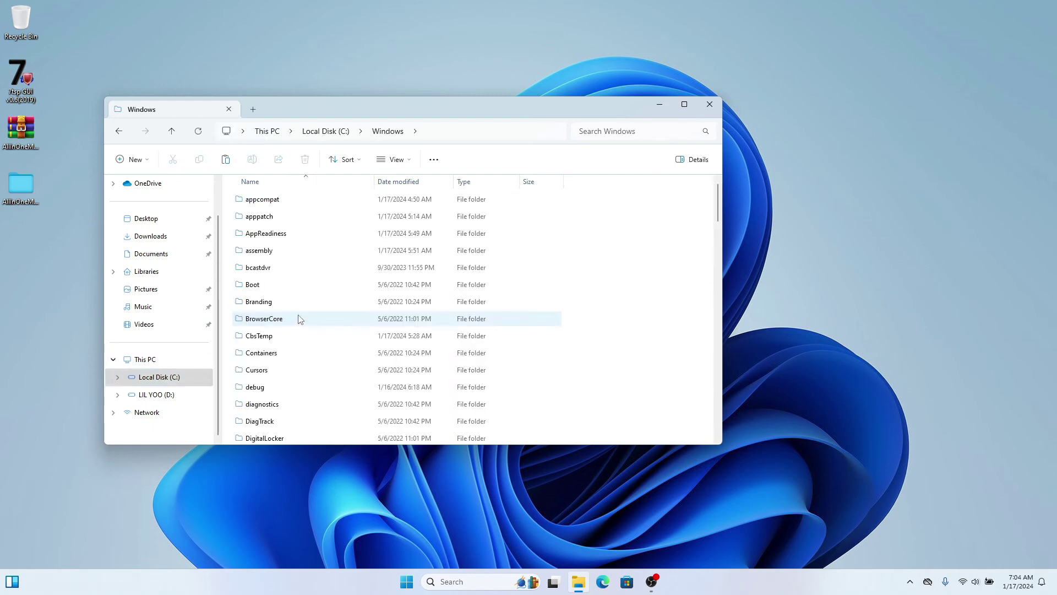
{"action": "scroll", "coordinate": [300, 320], "scroll_direction": "down", "scroll_amount": 11}
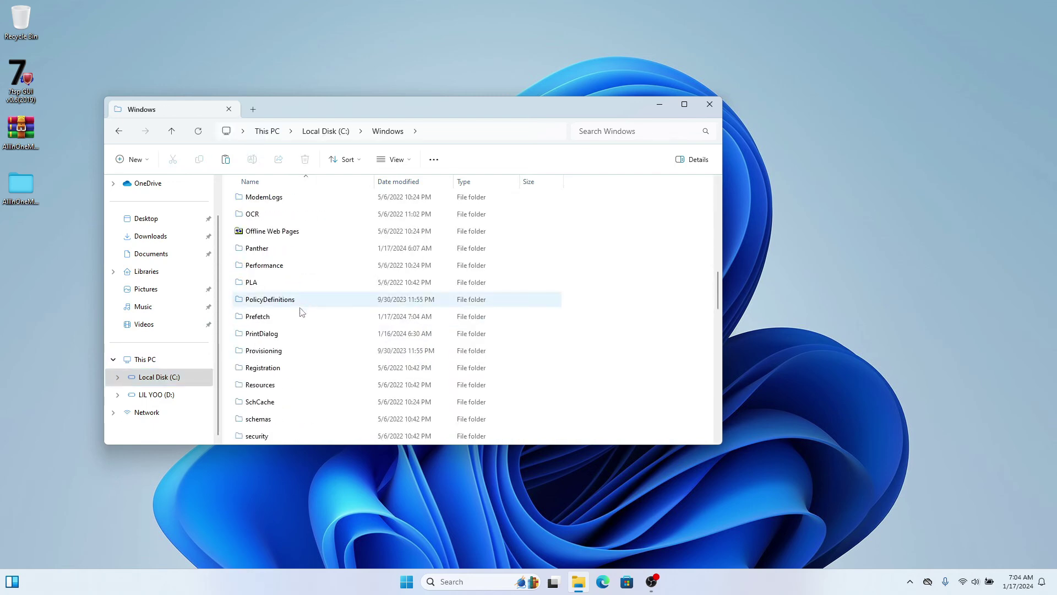
{"action": "scroll", "coordinate": [302, 312], "scroll_direction": "down", "scroll_amount": 2}
{"action": "double_click", "coordinate": [267, 281]}
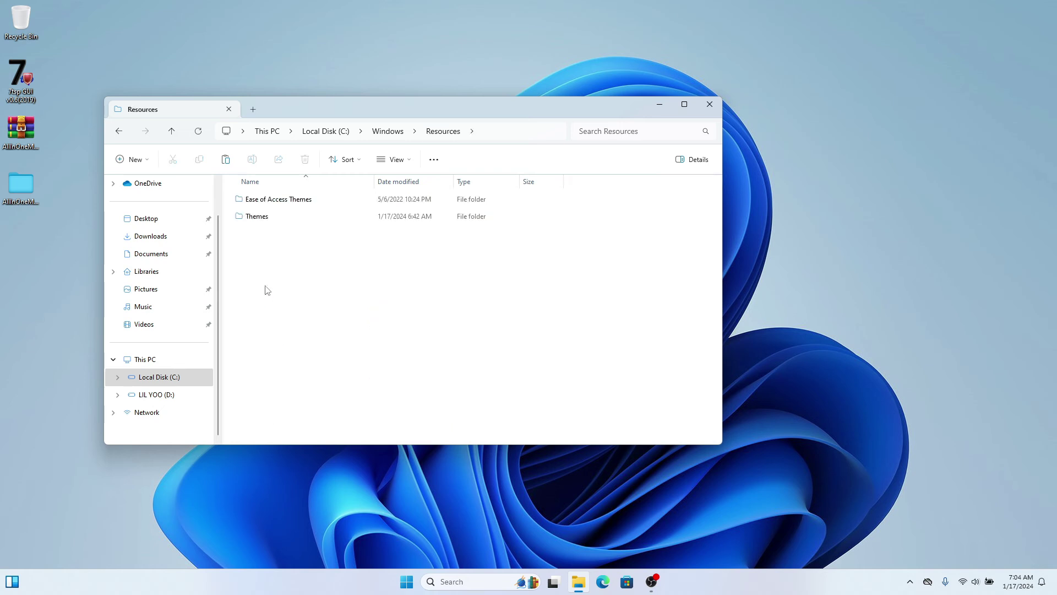
{"action": "double_click", "coordinate": [257, 218]}
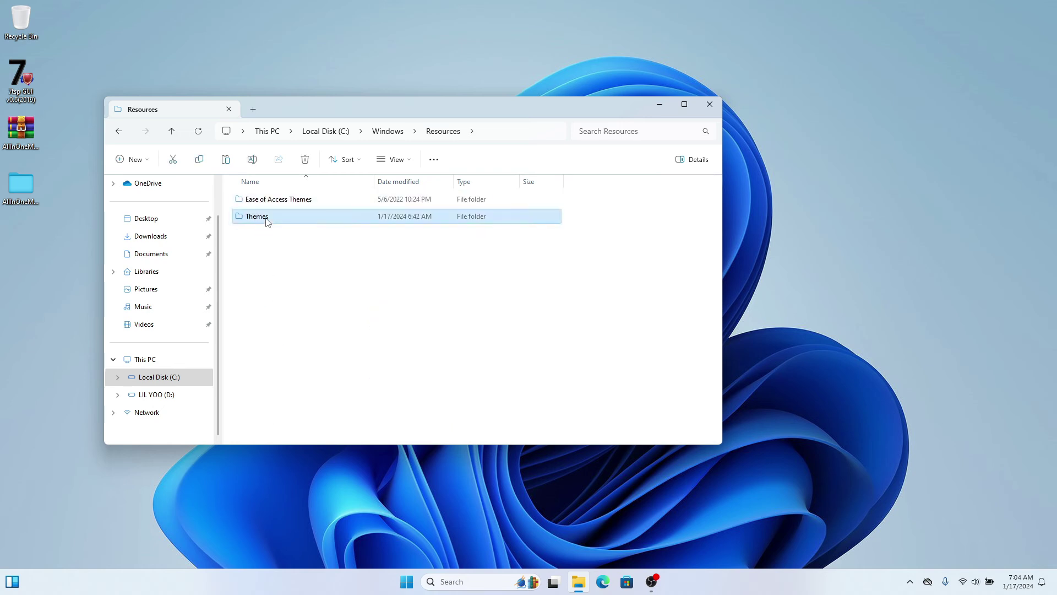
{"action": "left_click", "coordinate": [225, 159]}
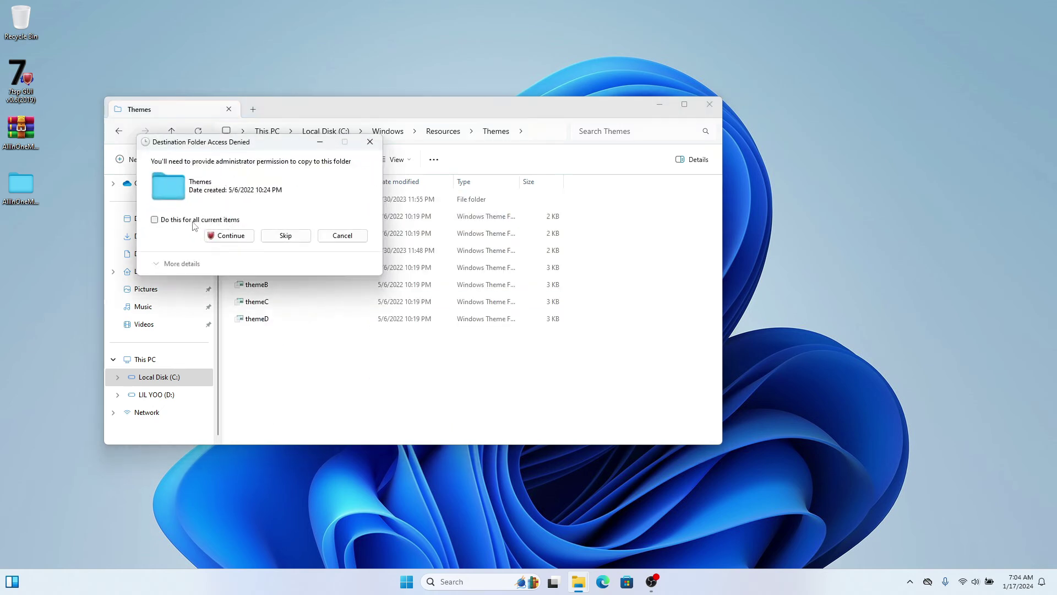
{"action": "left_click", "coordinate": [192, 221]}
{"action": "left_click", "coordinate": [229, 236]}
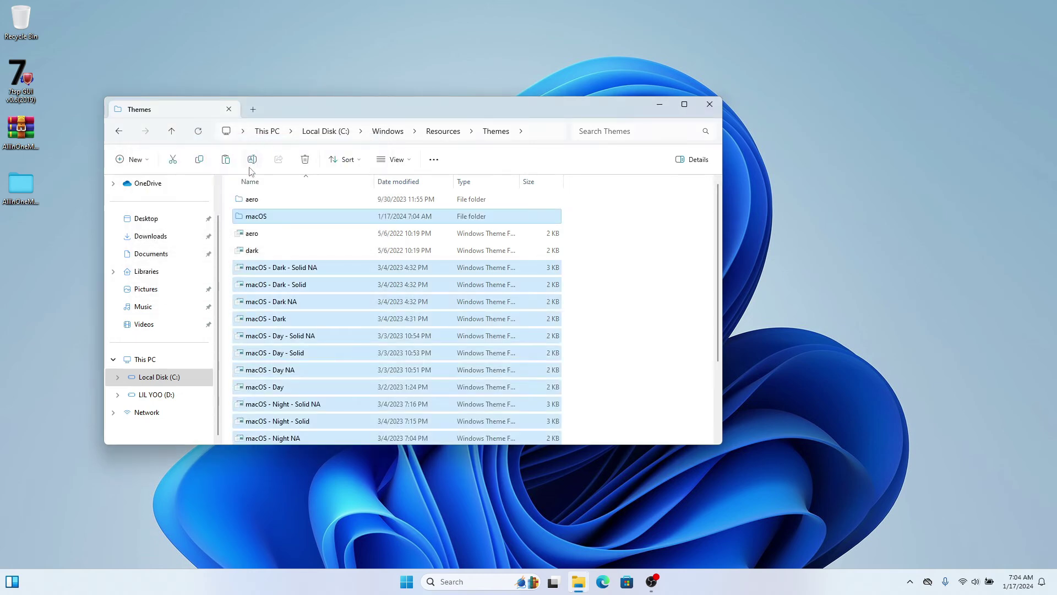
Open the AllInOneMacOS folder on the desktop and launch the UltraUXThemePatcher_4.4.1 installer.
{"action": "left_click", "coordinate": [154, 219]}
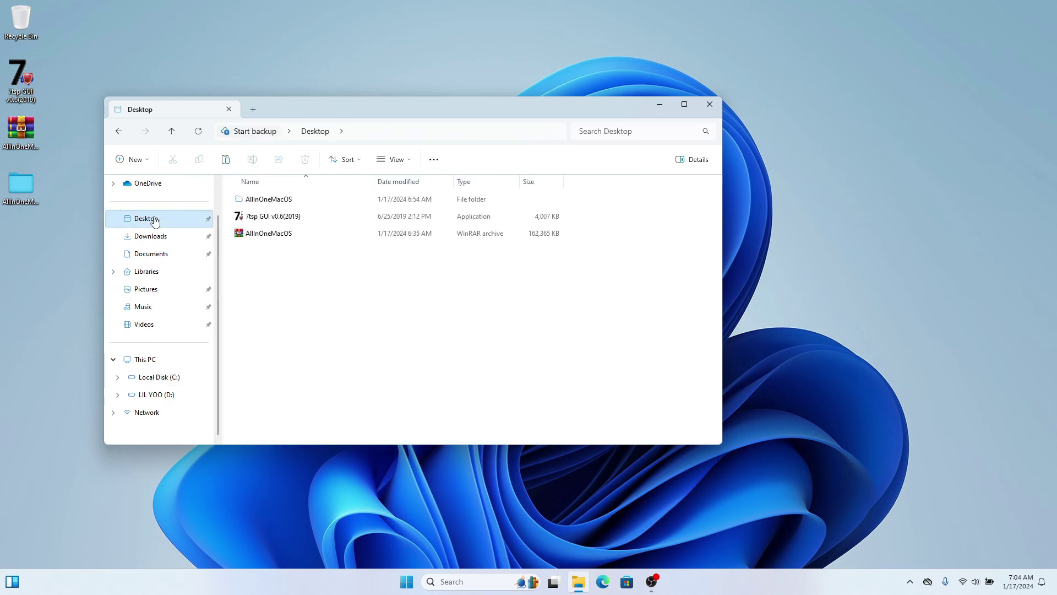
{"action": "left_click", "coordinate": [270, 204]}
{"action": "double_click", "coordinate": [270, 204]}
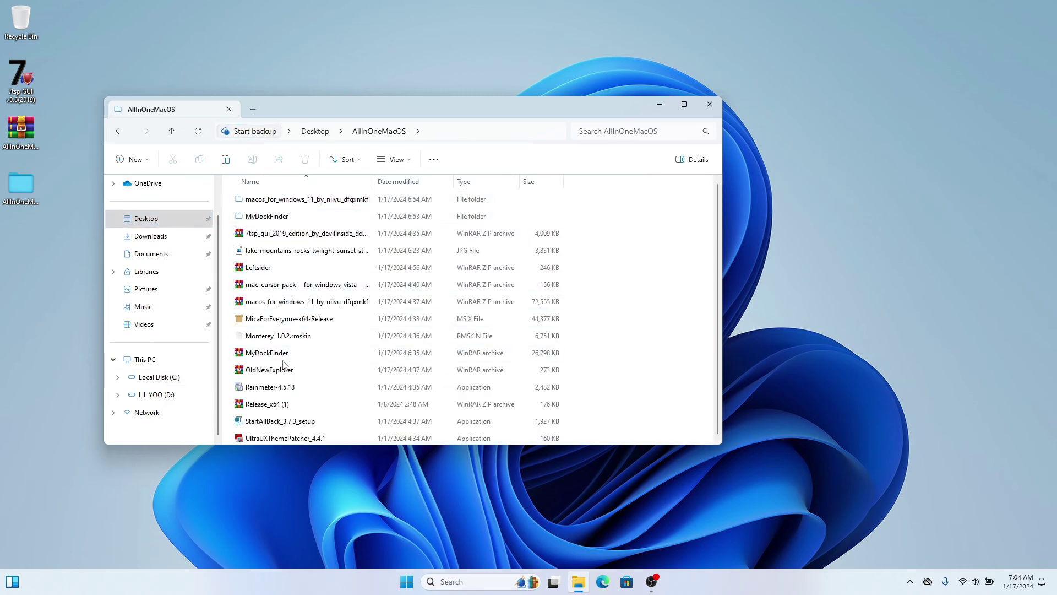
{"action": "left_click", "coordinate": [269, 438]}
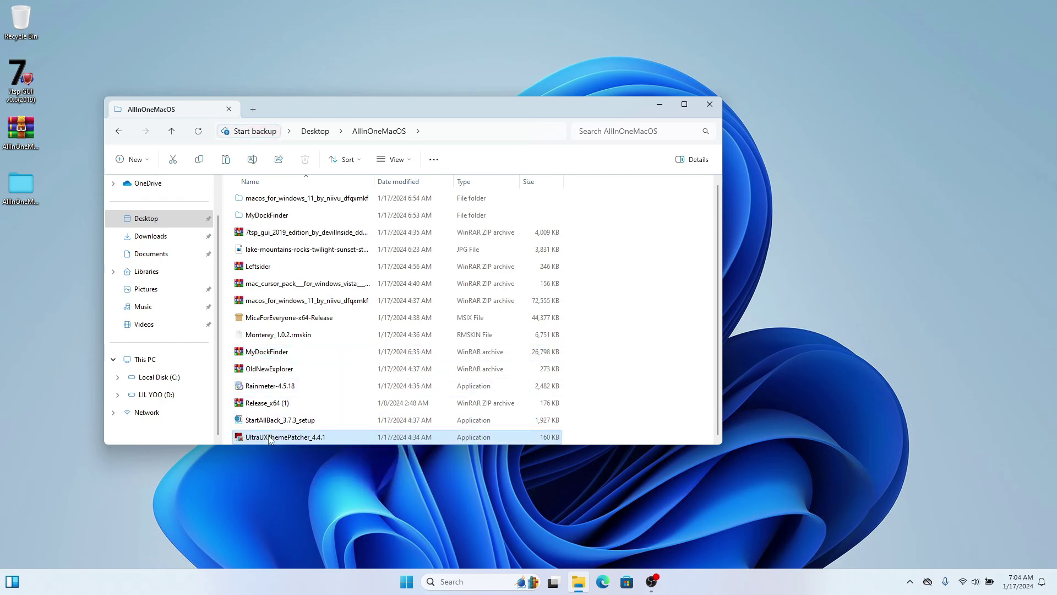
{"action": "double_click", "coordinate": [270, 438]}
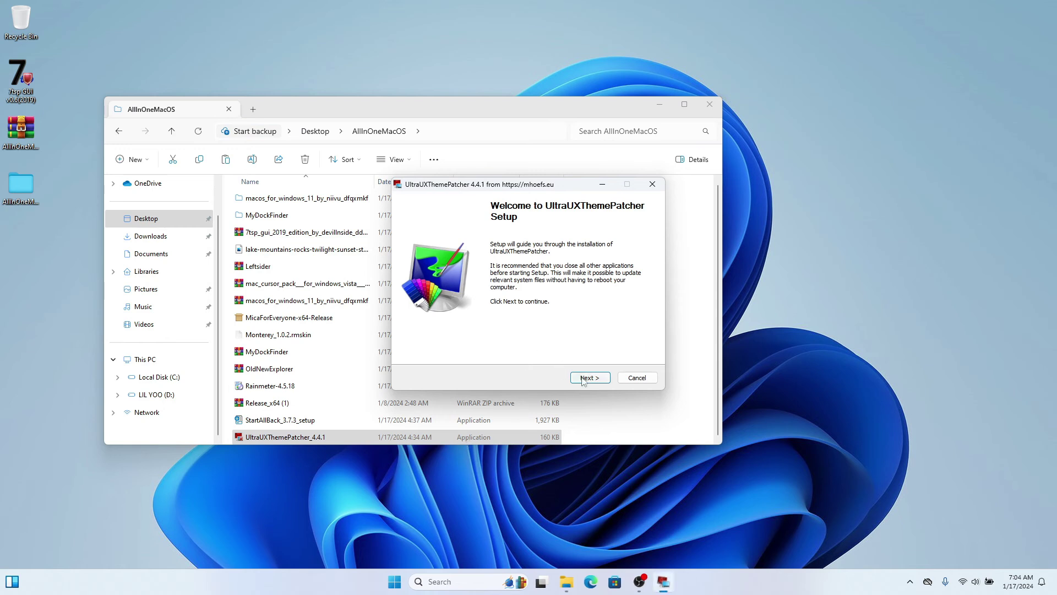
Accept the UltraUXThemePatcher license terms and install the patch on the system files.
{"action": "left_click", "coordinate": [583, 380]}
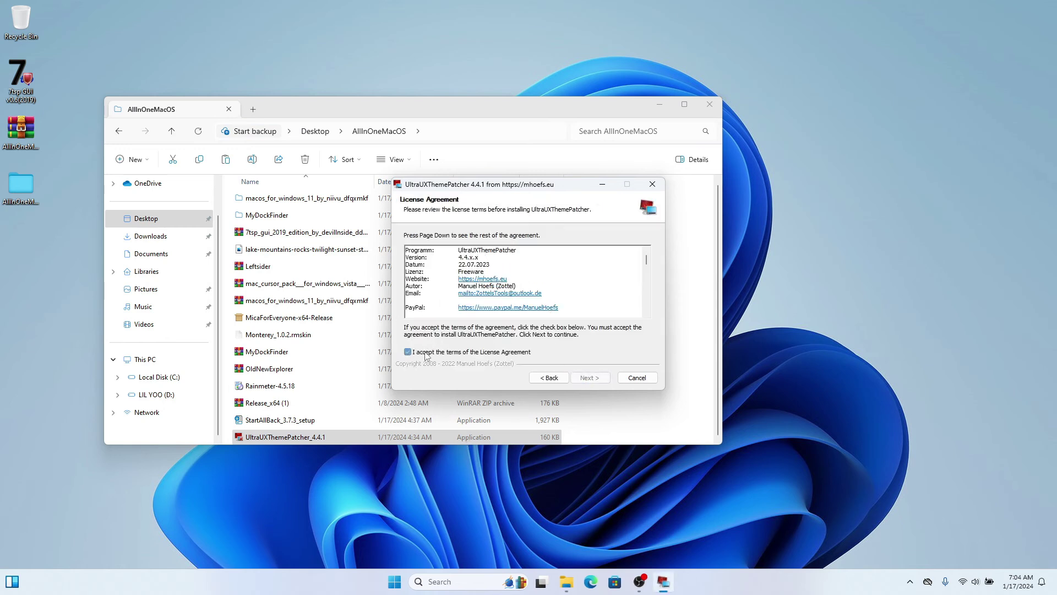
{"action": "left_click", "coordinate": [425, 355]}
{"action": "left_click", "coordinate": [599, 379]}
{"action": "left_click", "coordinate": [599, 378]}
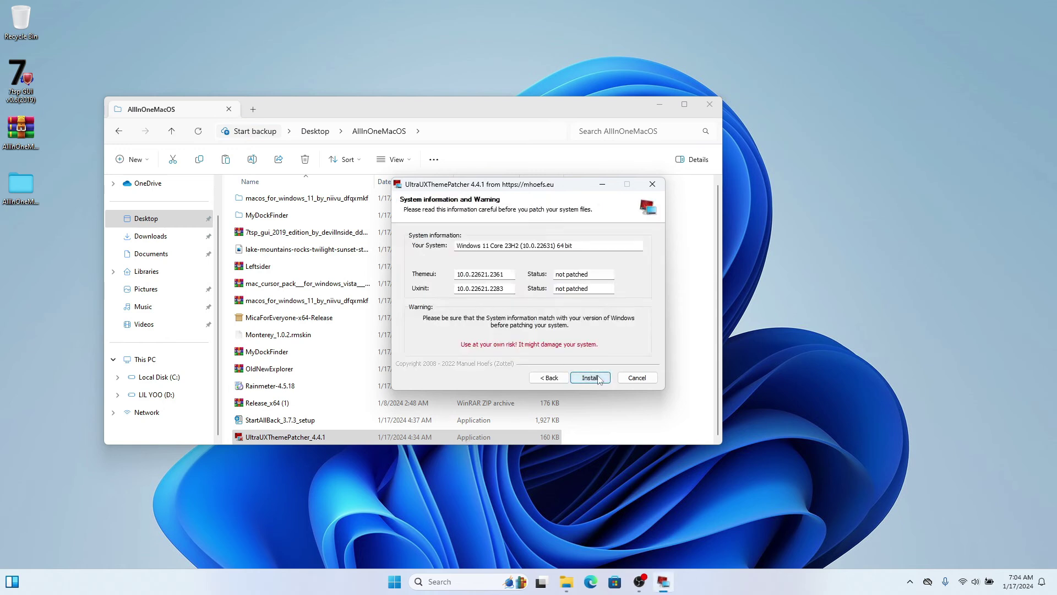
{"action": "left_click", "coordinate": [599, 379]}
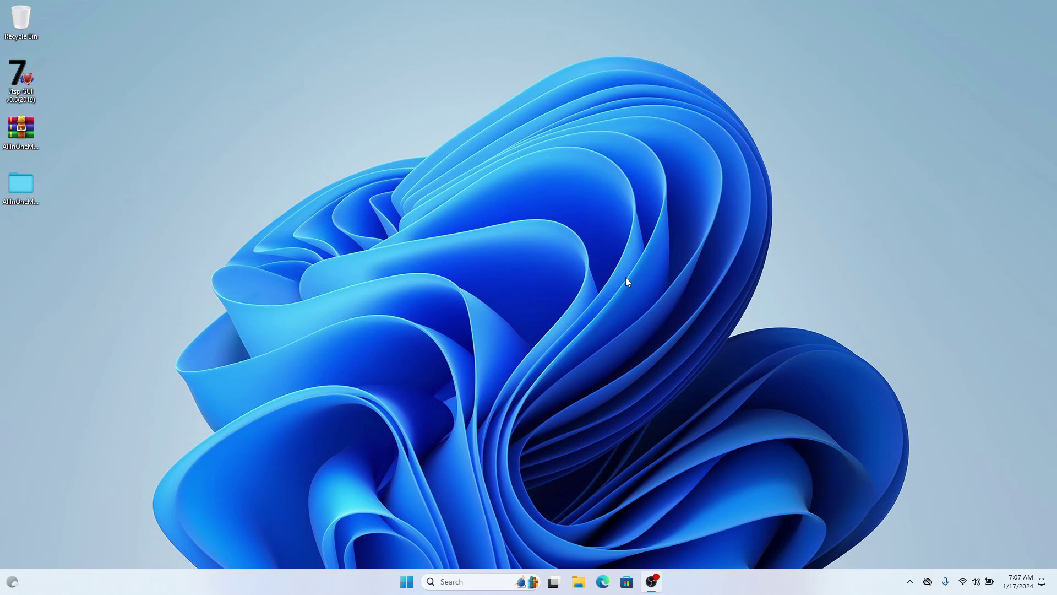
In the Settings personalization themes, apply the "macOS - Dark Solid NA" theme.
{"action": "key", "text": "super"}
{"action": "left_click", "coordinate": [449, 261]}
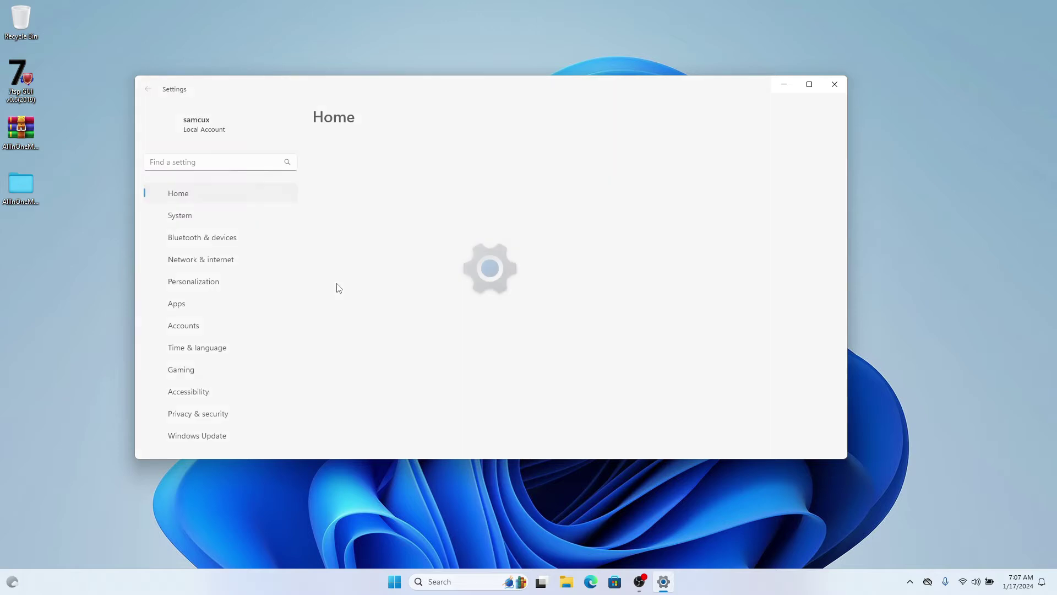
{"action": "left_click", "coordinate": [205, 281]}
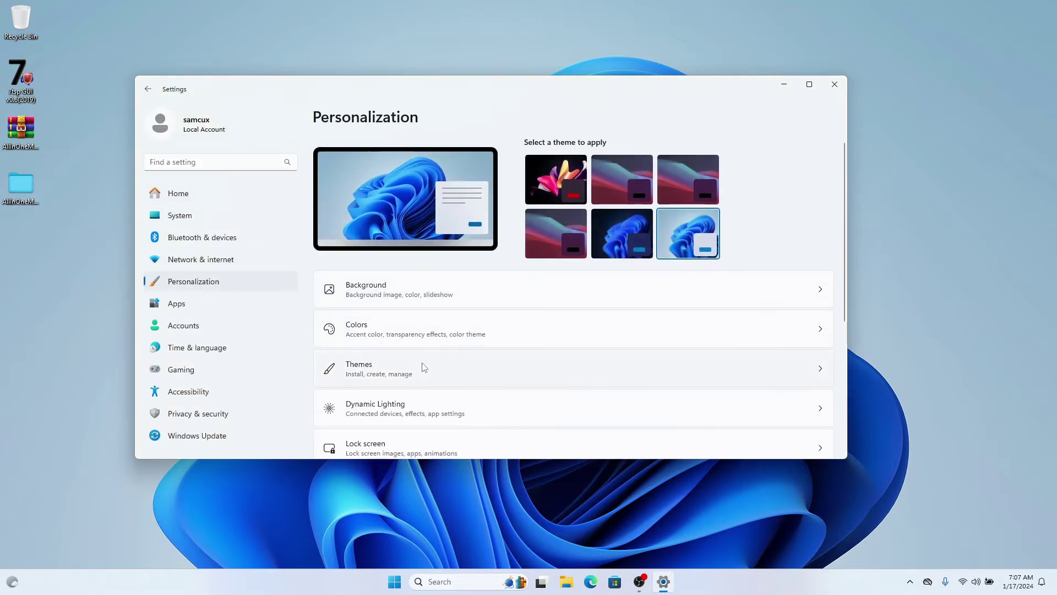
{"action": "left_click", "coordinate": [424, 368]}
{"action": "scroll", "coordinate": [556, 325], "scroll_direction": "down", "scroll_amount": 2}
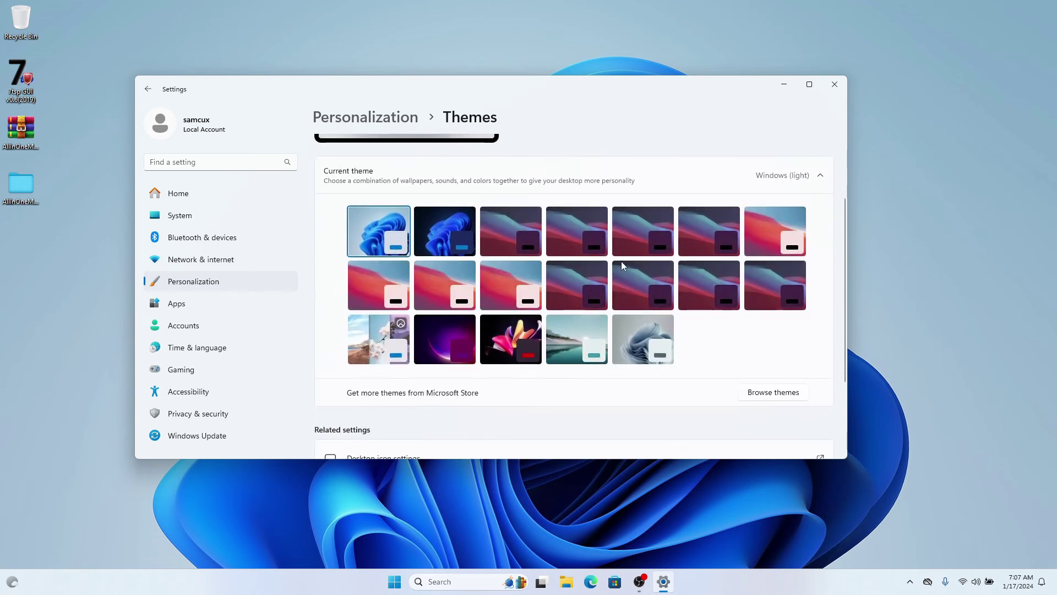
{"action": "left_click", "coordinate": [514, 239]}
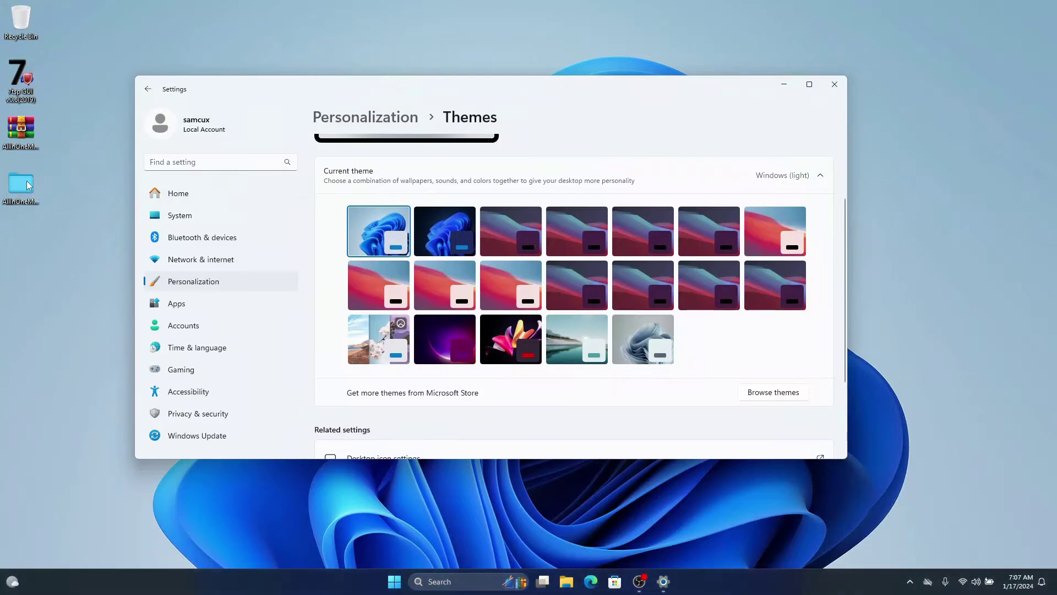
Open the AllInOneMacOS folder from the desktop and close the Settings window.
{"action": "double_click", "coordinate": [29, 185]}
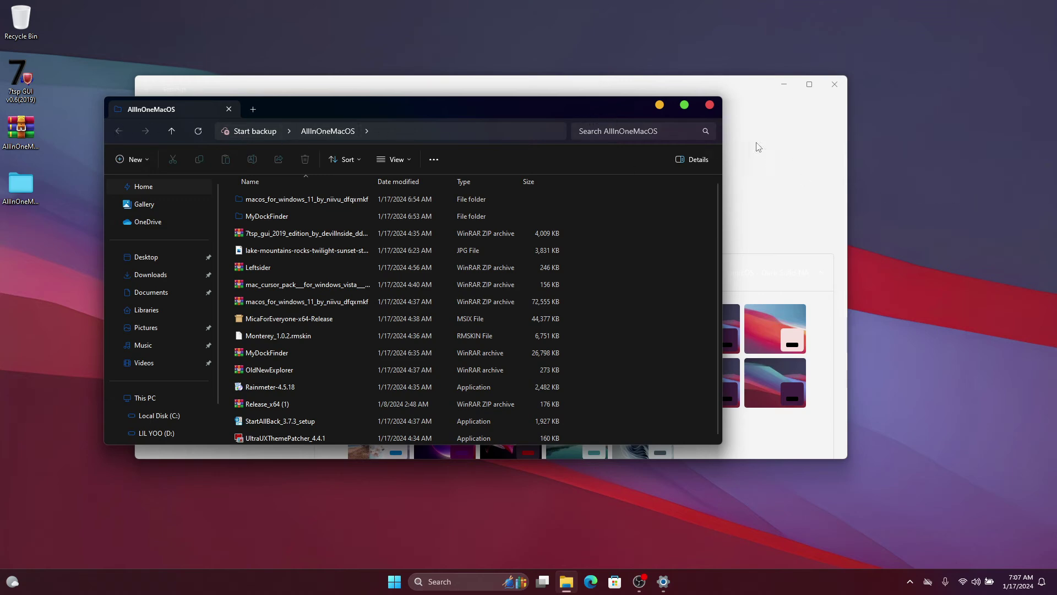
{"action": "left_click", "coordinate": [812, 153]}
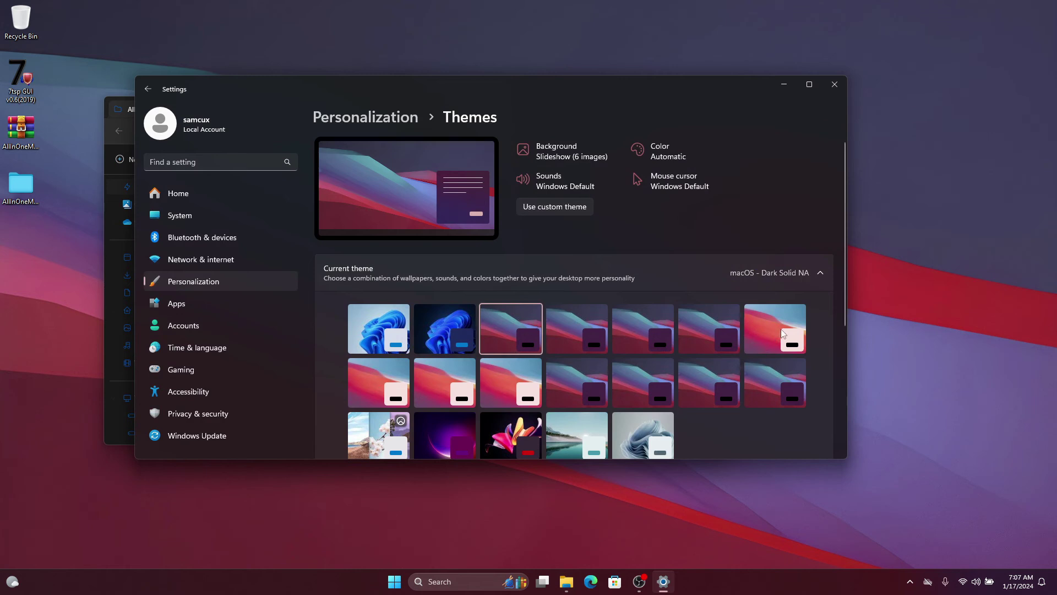
{"action": "left_click", "coordinate": [835, 84]}
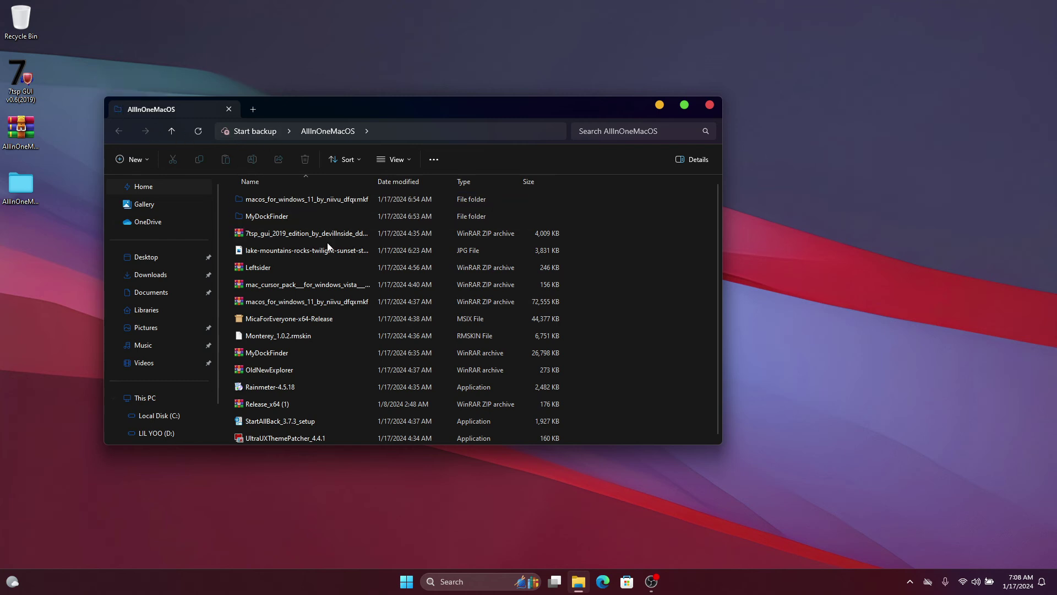
Run StartAllBack_3.7.3_setup from the AllInOneMacOS folder and install it for everyone.
{"action": "left_click", "coordinate": [259, 422]}
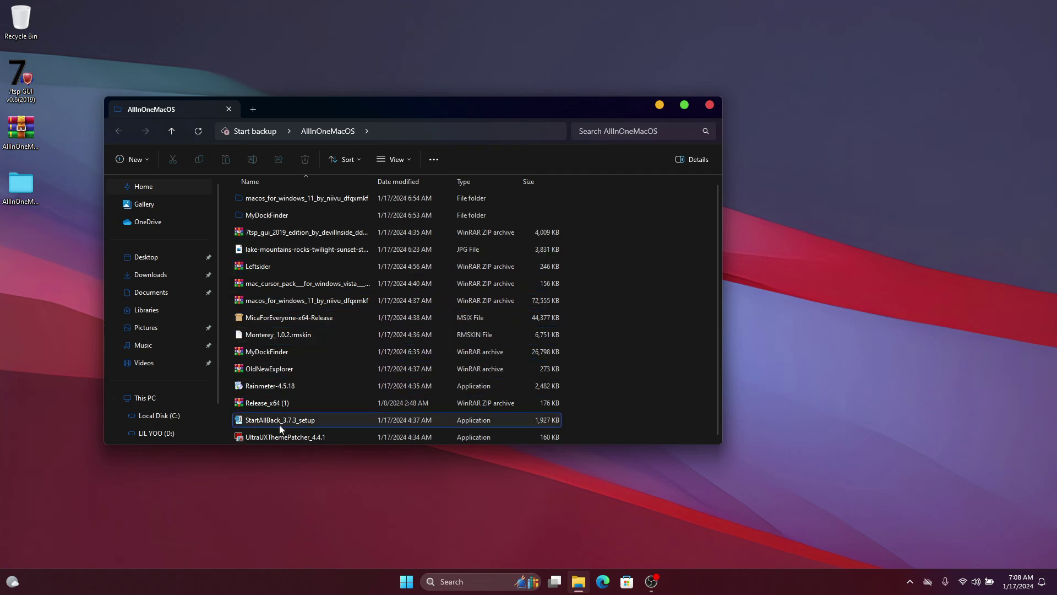
{"action": "double_click", "coordinate": [278, 420]}
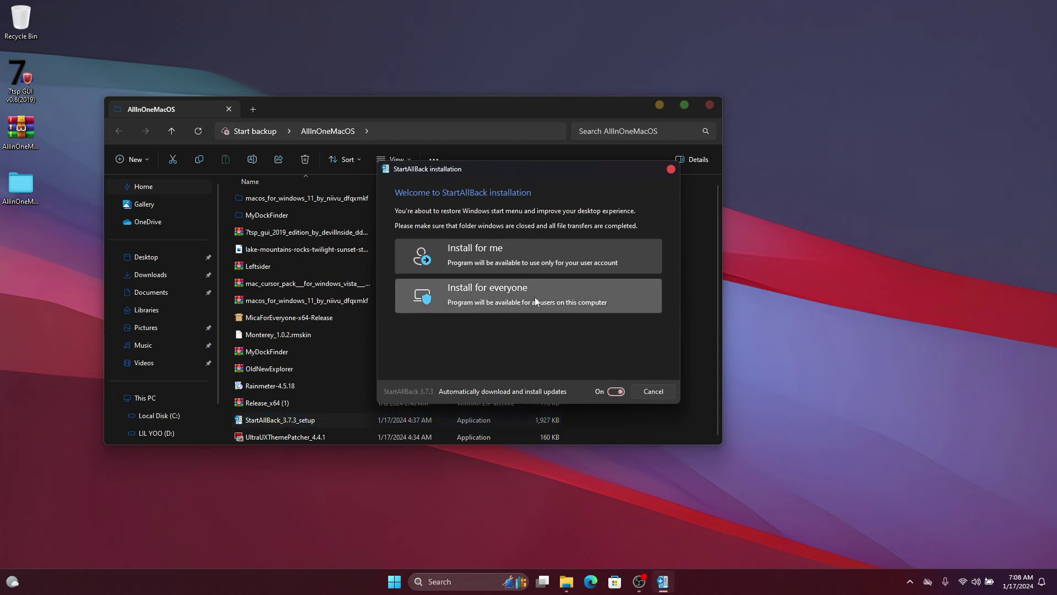
{"action": "left_click", "coordinate": [477, 291]}
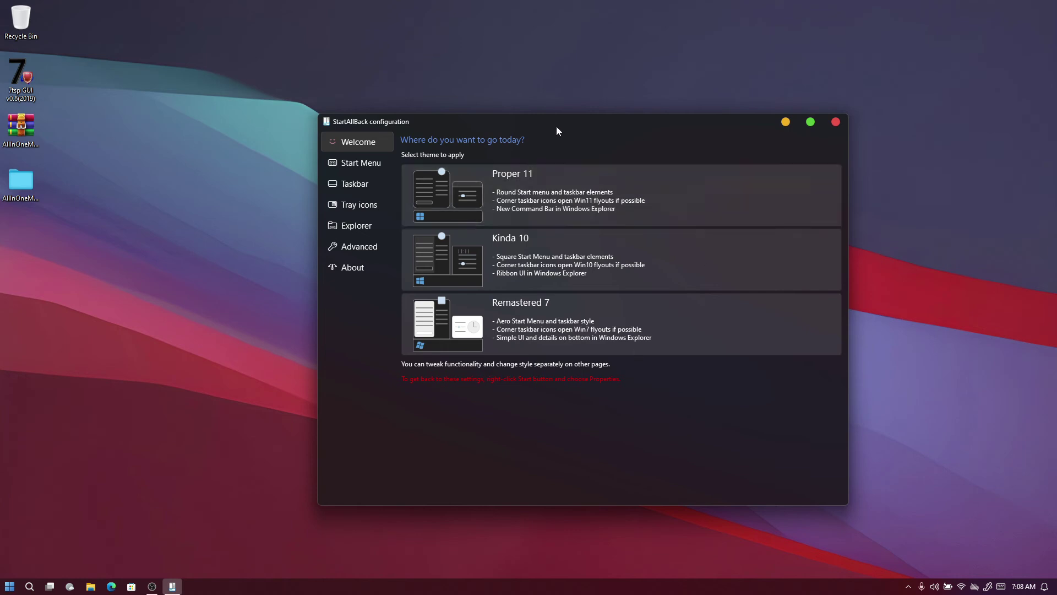
Apply StartAllBack's Proper 11 theme, turn off the enhanced classic start menu, and test the Start menu.
{"action": "left_click", "coordinate": [511, 186]}
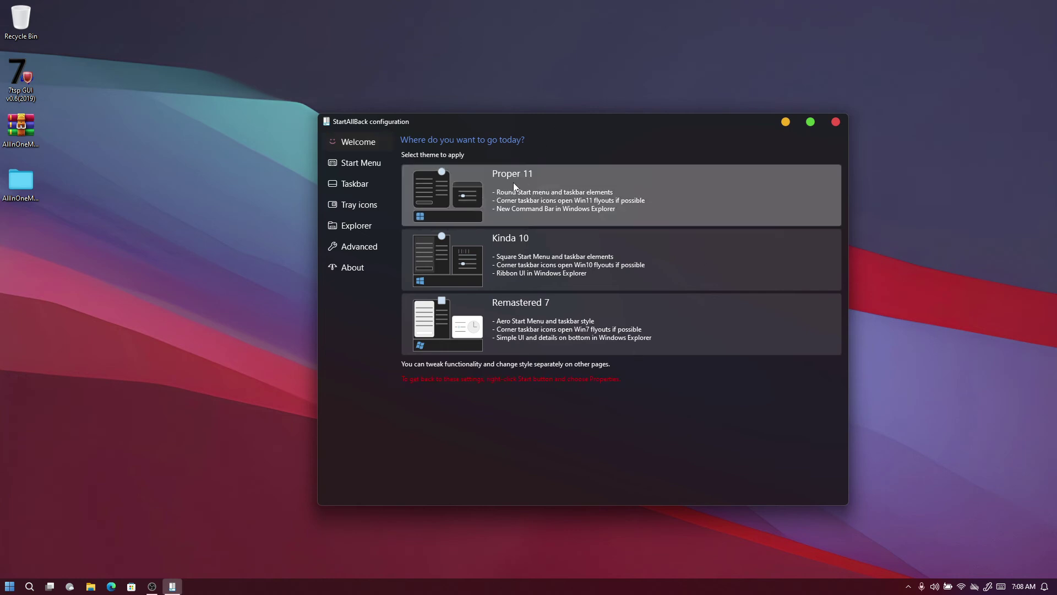
{"action": "left_click", "coordinate": [347, 165]}
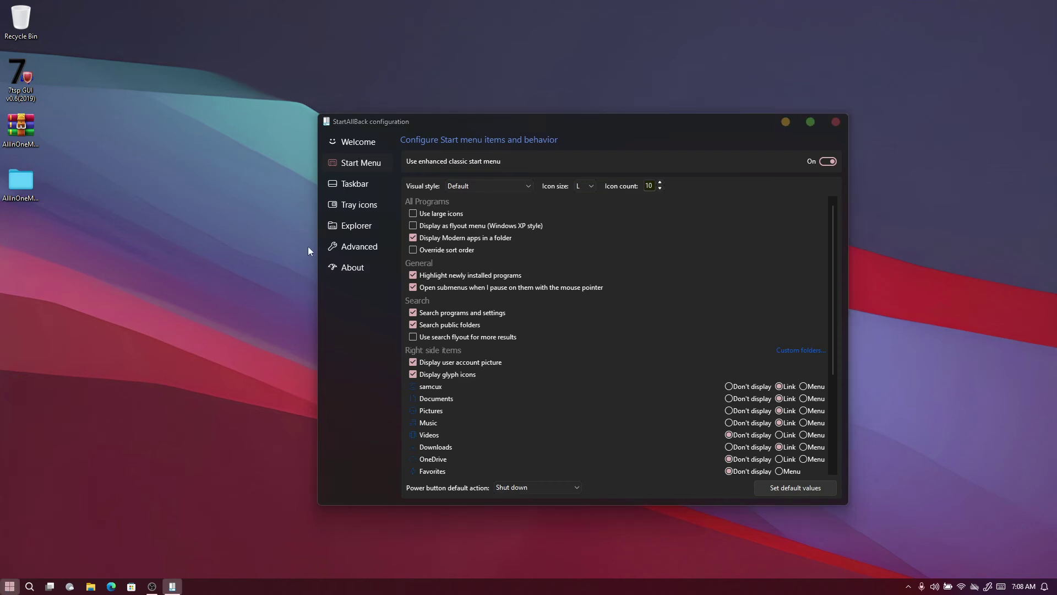
{"action": "left_click", "coordinate": [9, 585]}
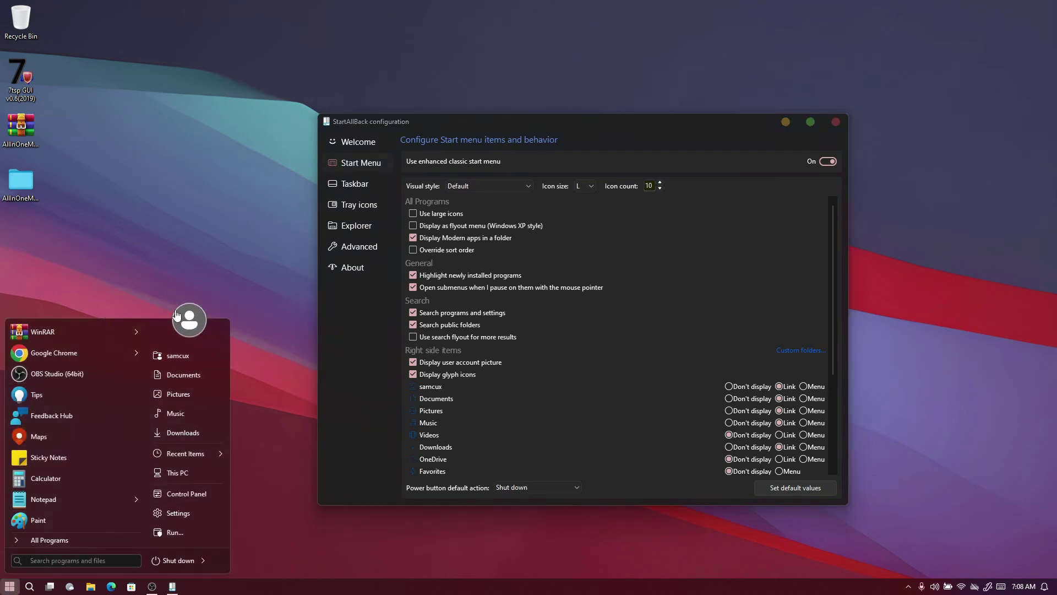
{"action": "left_click", "coordinate": [828, 163]}
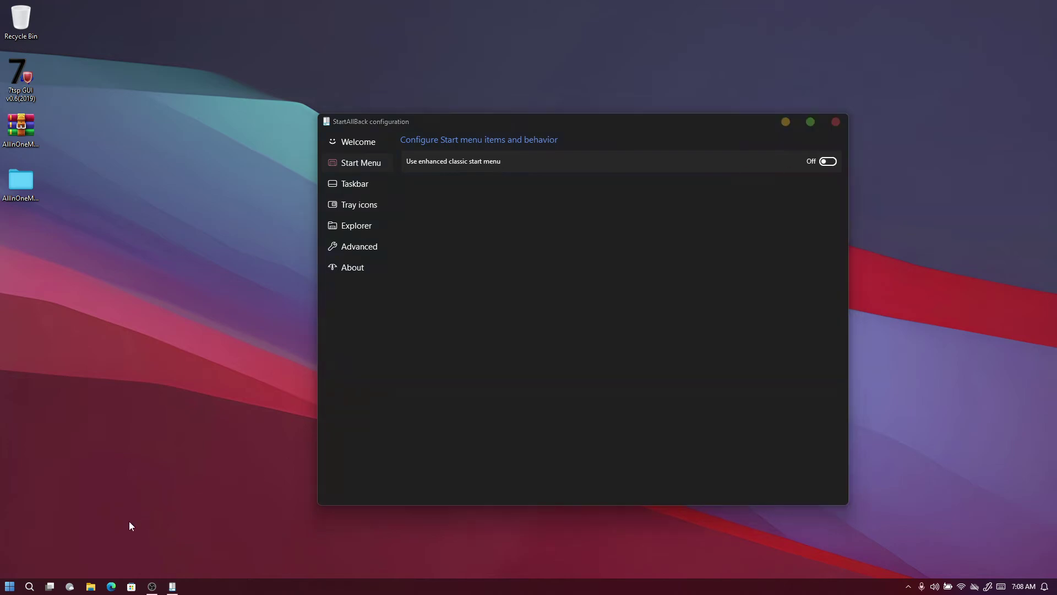
{"action": "key", "text": "super"}
{"action": "key", "text": "super"}
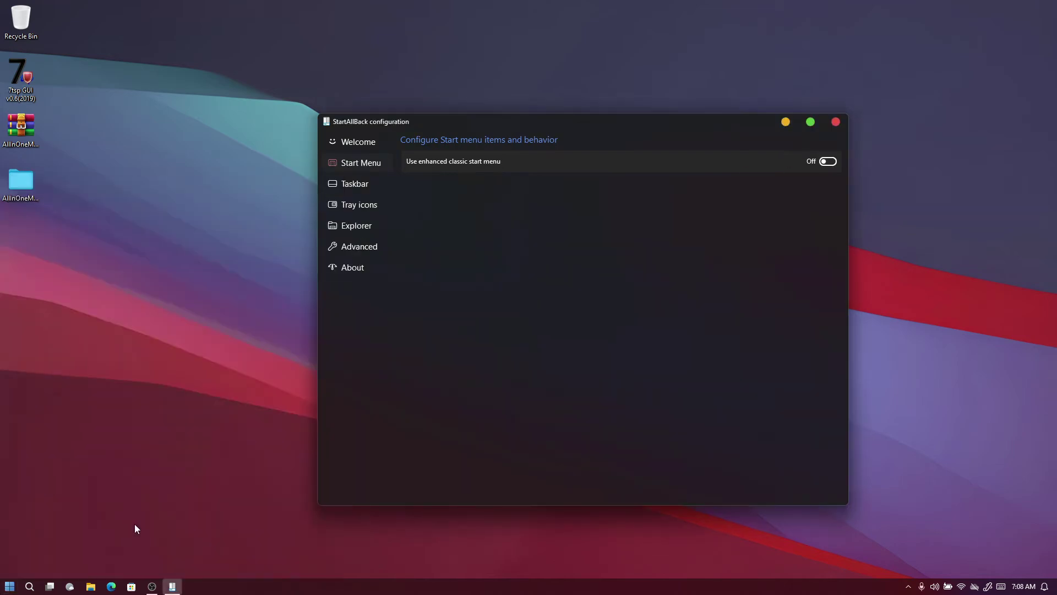
Set StartAllBack's Explorer style to Win7 Command Bar, leave only "Mica effect on top" enabled, and close the configuration.
{"action": "left_click", "coordinate": [356, 187]}
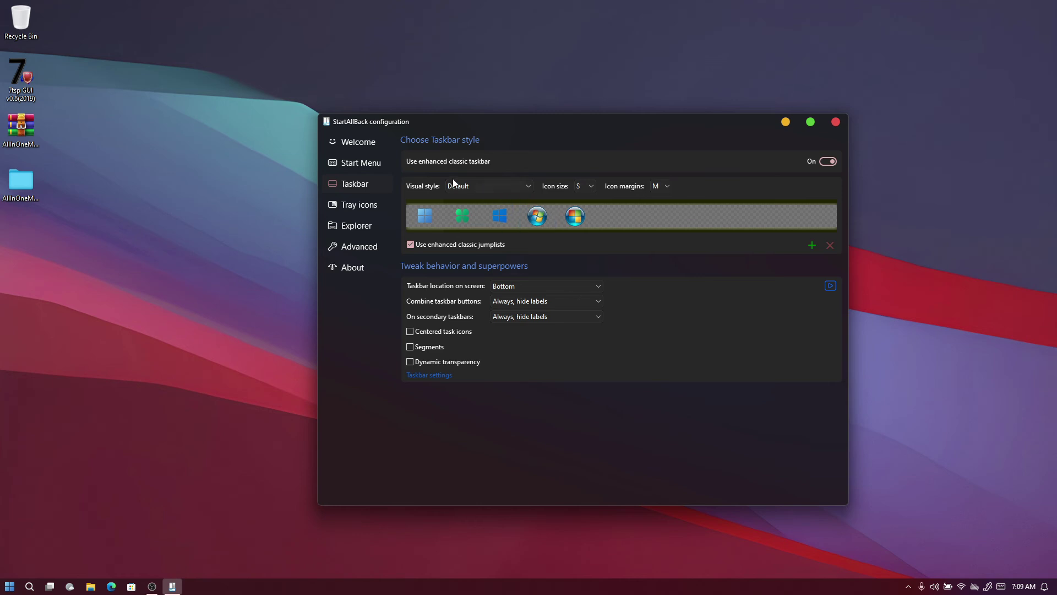
{"action": "left_click", "coordinate": [361, 227]}
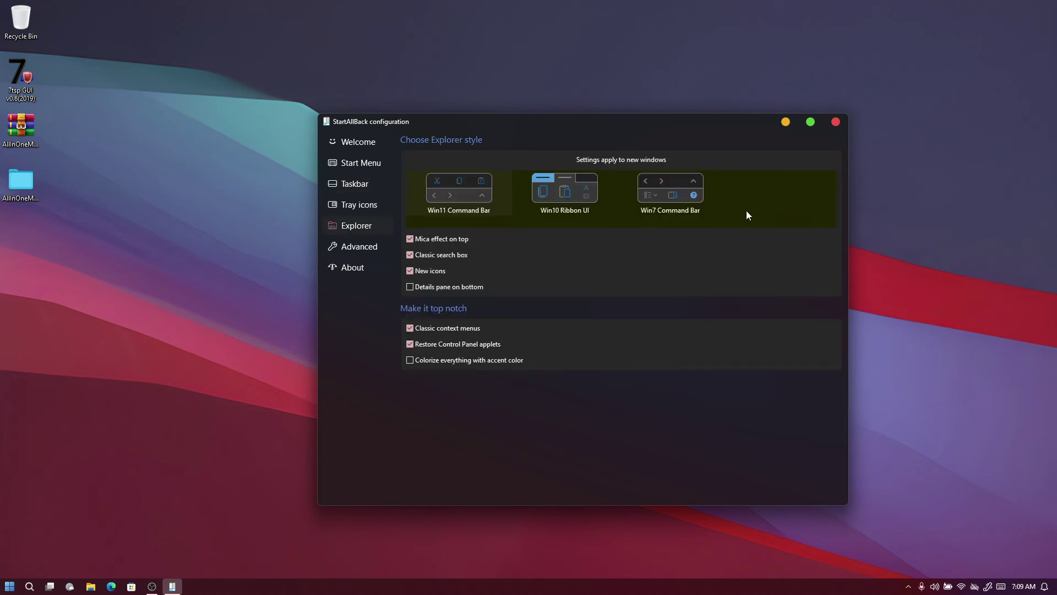
{"action": "left_click", "coordinate": [677, 198]}
{"action": "left_click", "coordinate": [418, 330]}
{"action": "left_click", "coordinate": [422, 345]}
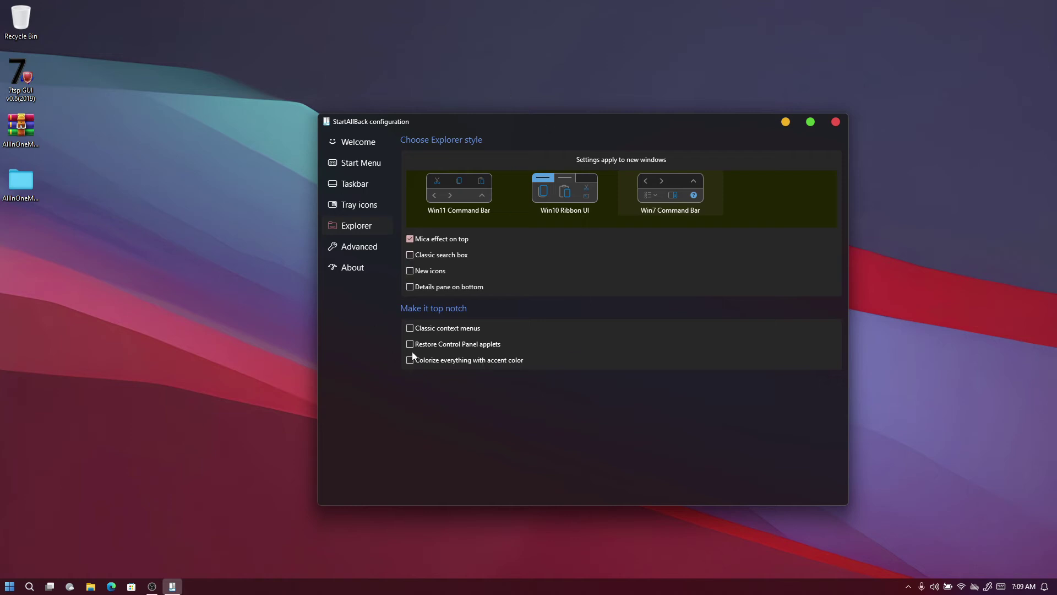
{"action": "left_click", "coordinate": [835, 122]}
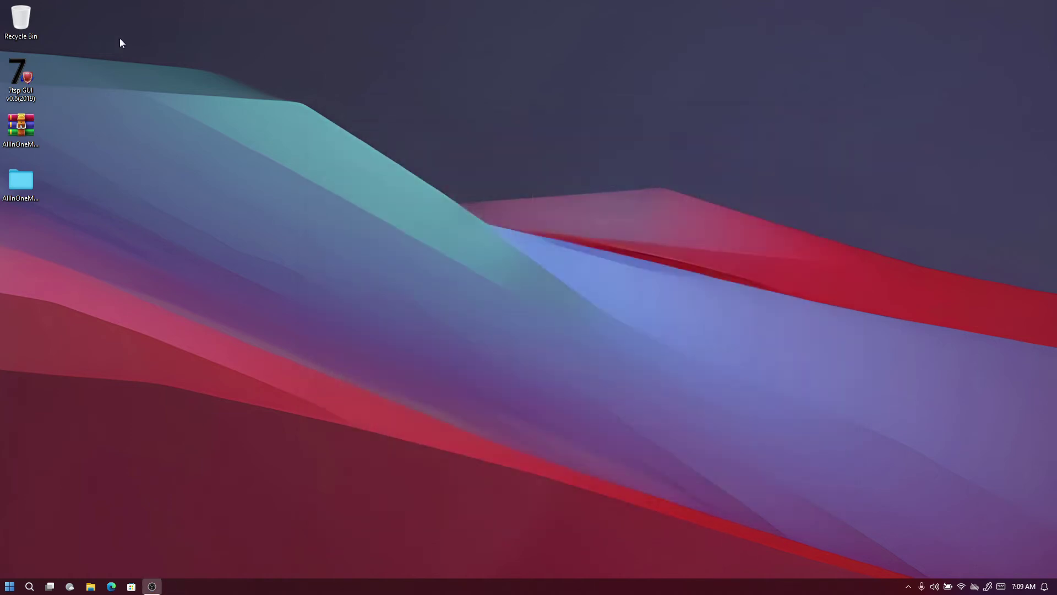
Open the AllInOneMacOS folder again and move its window toward the middle of the desktop to check the new Explorer style.
{"action": "double_click", "coordinate": [36, 193]}
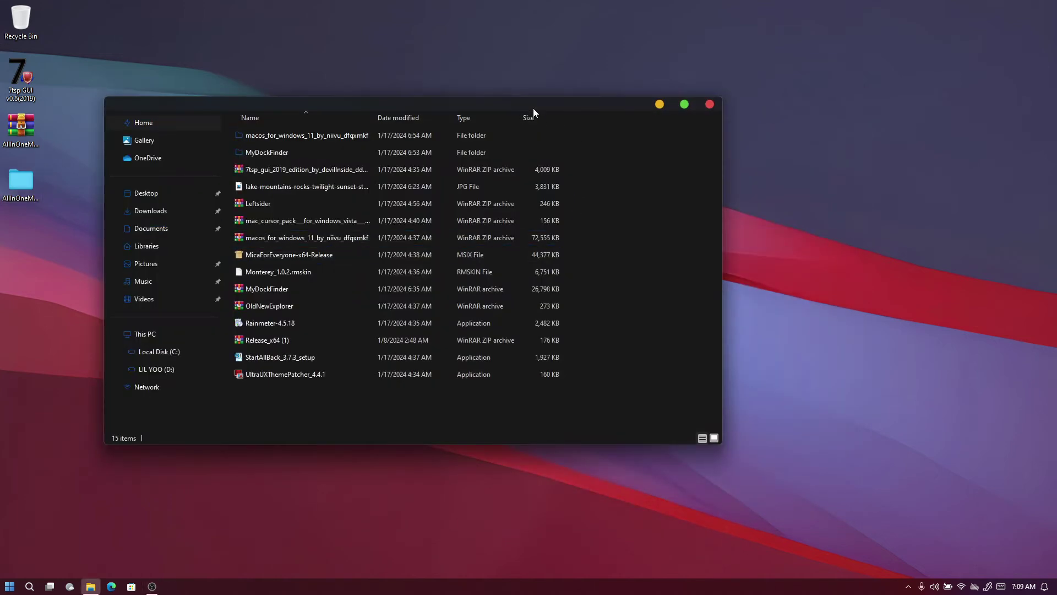
{"action": "left_click_drag", "start_coordinate": [533, 108], "coordinate": [662, 122]}
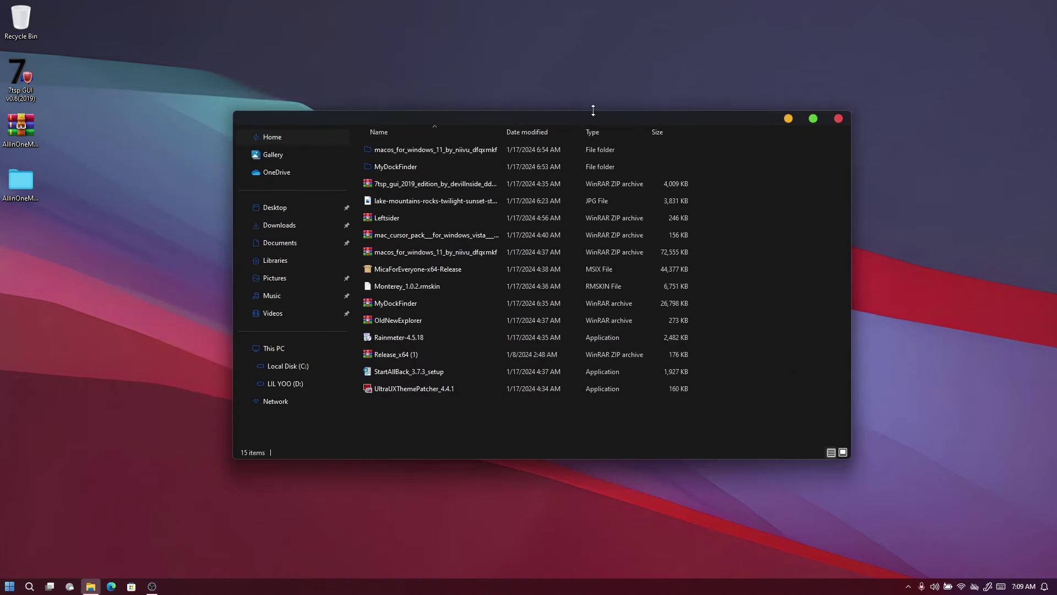
{"action": "left_click", "coordinate": [249, 142]}
Open the personalization themes in Settings beside the Explorer window and try the "macOS - Dark Solid" theme.
{"action": "key", "text": "super+i"}
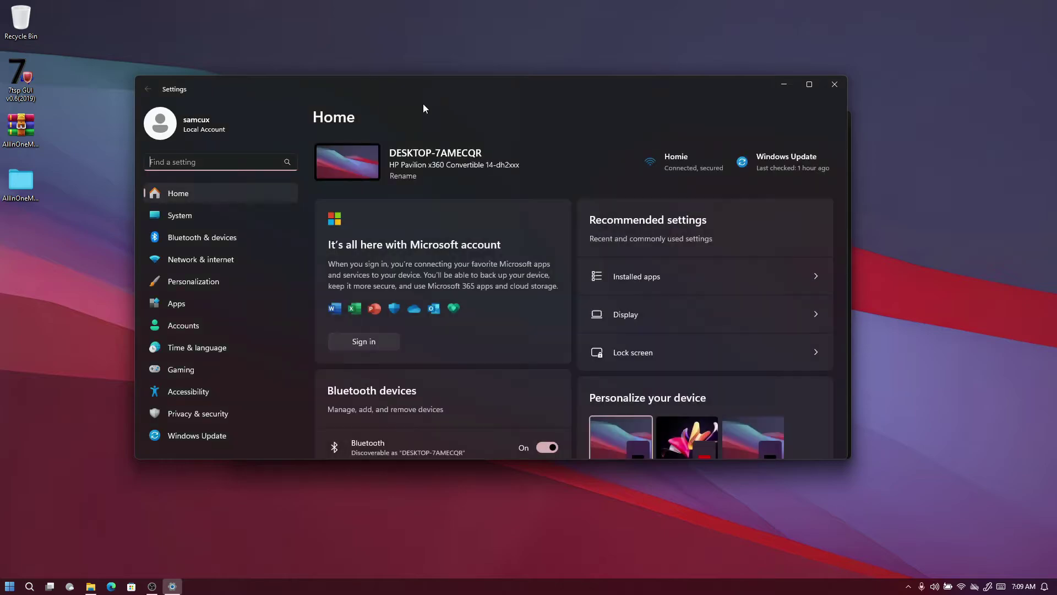
{"action": "left_click", "coordinate": [223, 282]}
{"action": "left_click_drag", "start_coordinate": [407, 82], "coordinate": [705, 246]}
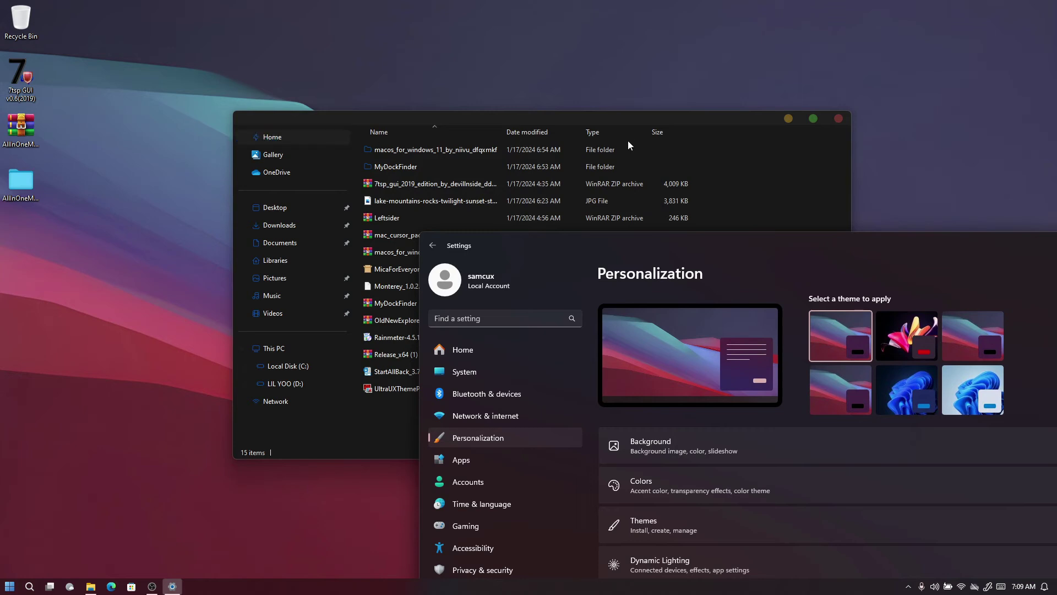
{"action": "left_click", "coordinate": [680, 530]}
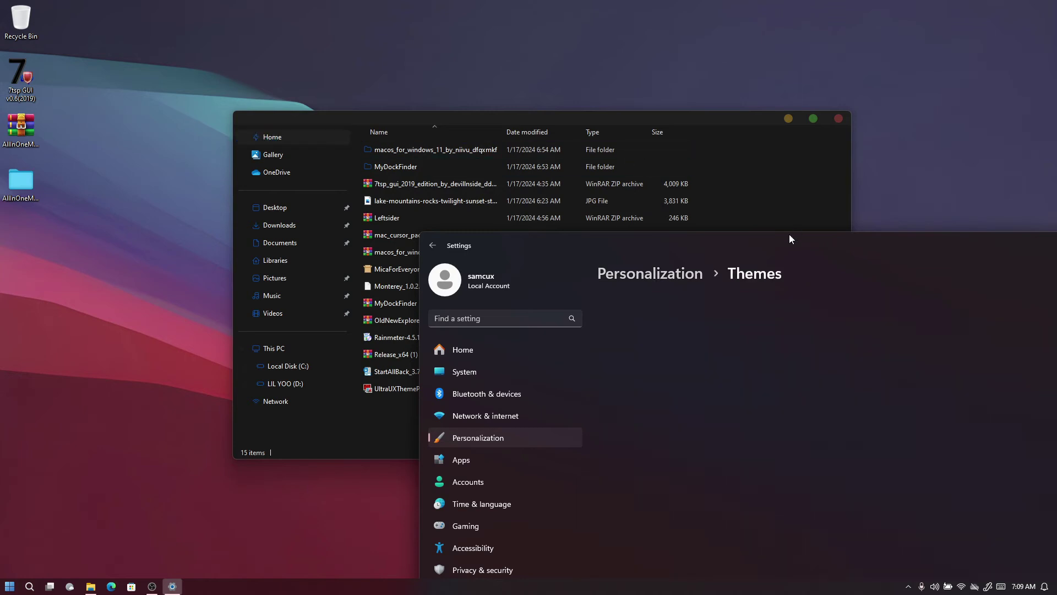
{"action": "left_click_drag", "start_coordinate": [788, 233], "coordinate": [702, 177]}
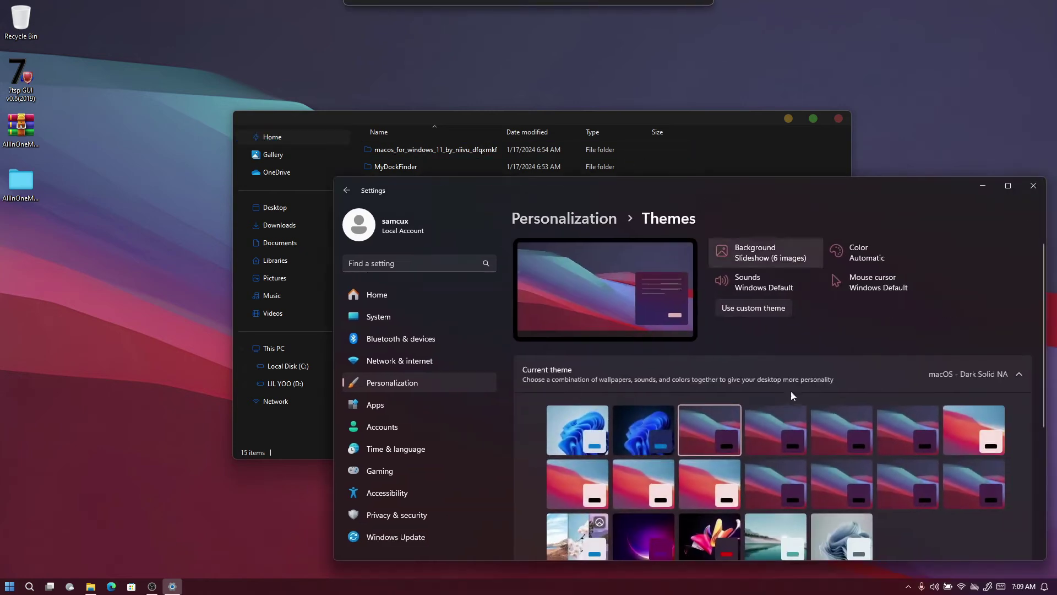
{"action": "left_click", "coordinate": [779, 421]}
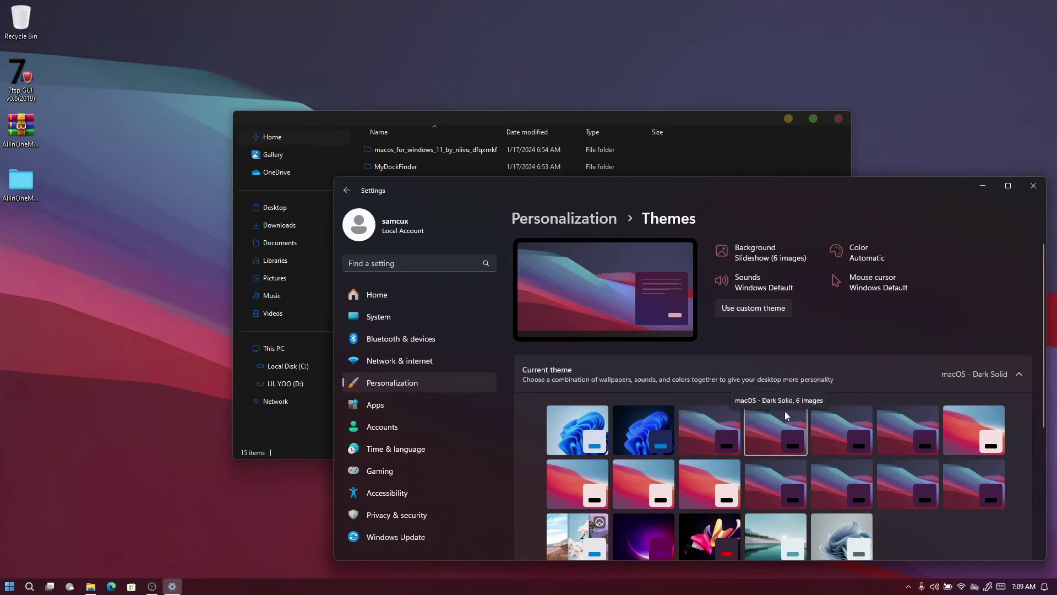
Check the AllInOneMacOS window's address bar under the current theme, and switch back to "macOS - Dark Solid NA".
{"action": "left_click_drag", "start_coordinate": [461, 120], "coordinate": [326, 74]}
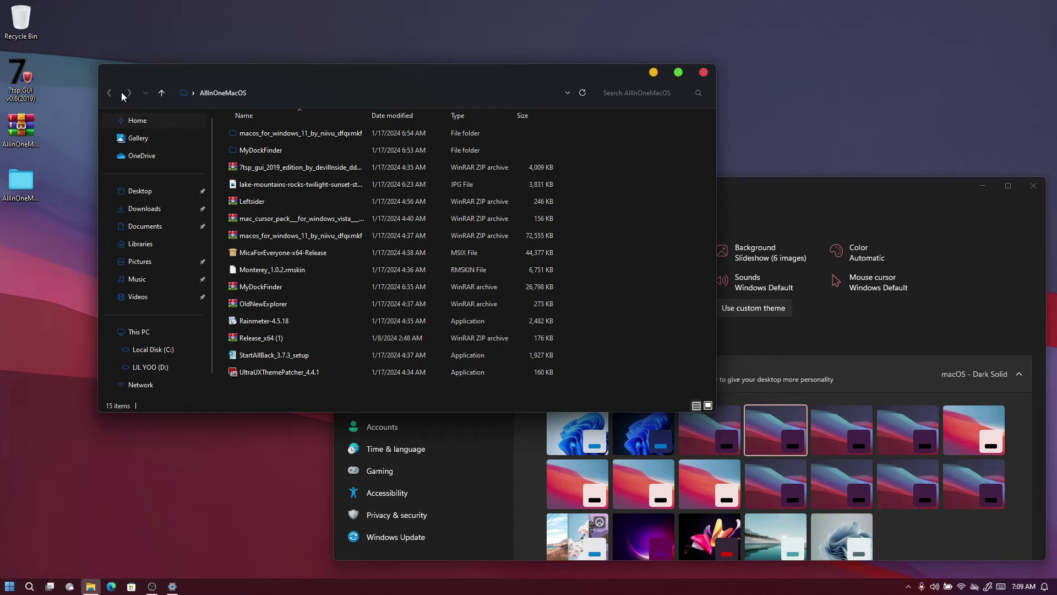
{"action": "left_click", "coordinate": [702, 430]}
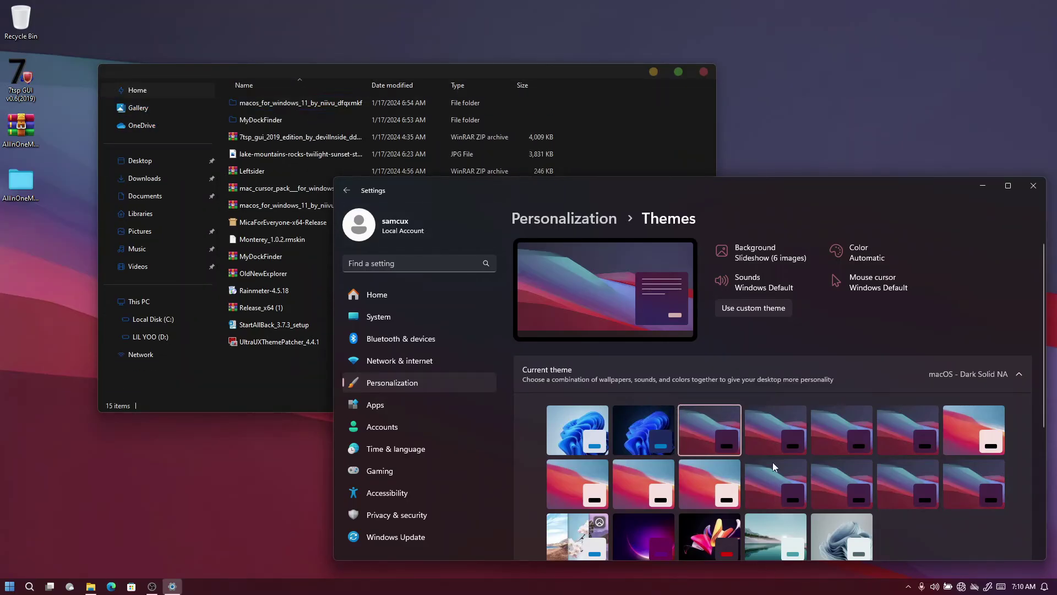
Apply the "macOS - Dark Solid" theme and close Settings.
{"action": "left_click", "coordinate": [775, 447]}
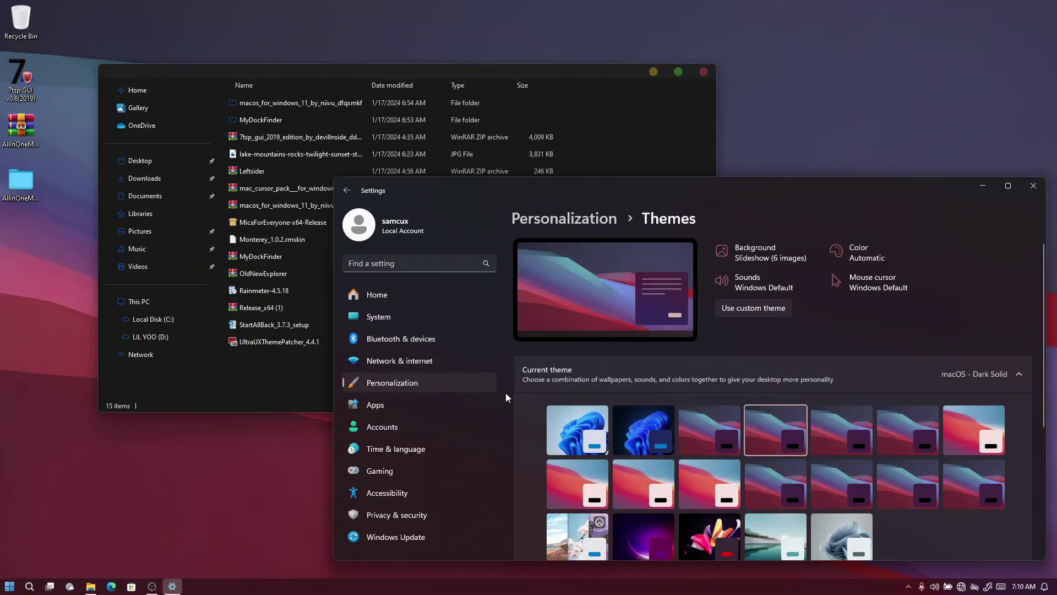
{"action": "left_click", "coordinate": [1032, 185]}
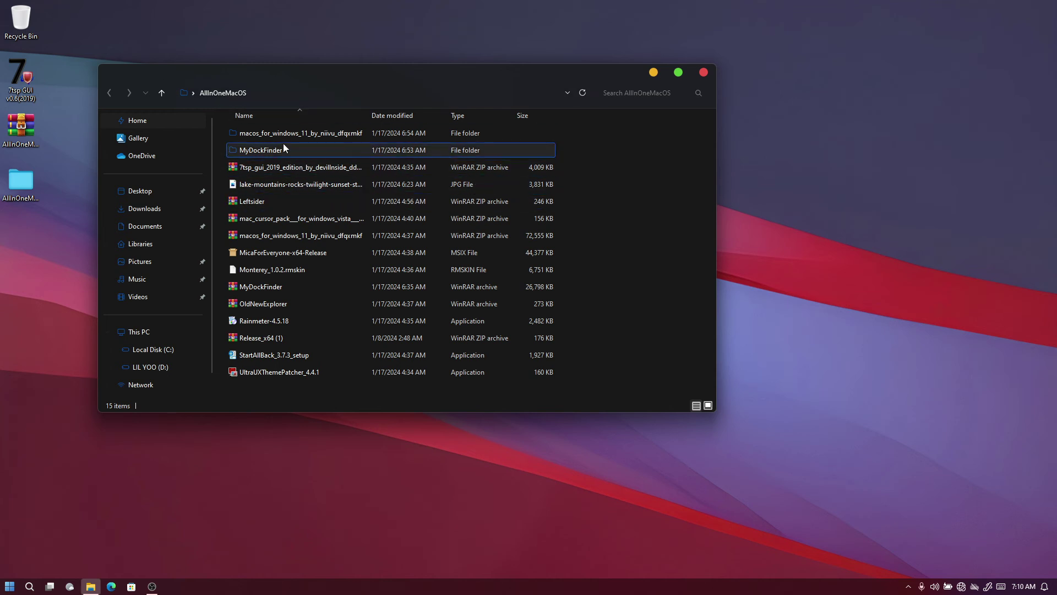
Open the OldNewExplorer archive in AllInOneMacOS, extract all its files loose into that folder and close the archive.
{"action": "left_click", "coordinate": [276, 307]}
{"action": "double_click", "coordinate": [277, 307]}
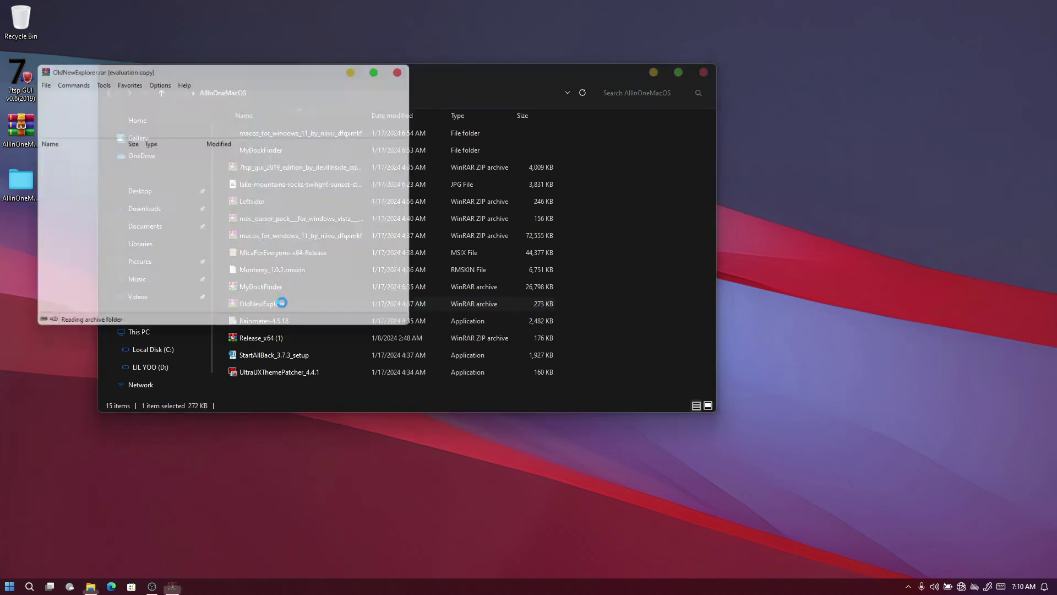
{"action": "left_click_drag", "start_coordinate": [81, 240], "coordinate": [100, 145]}
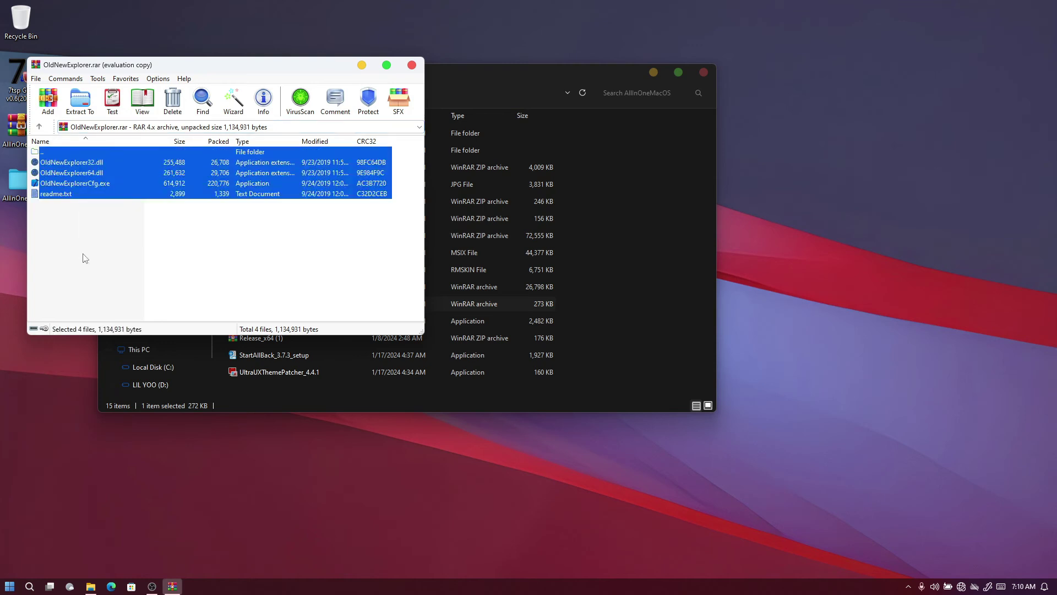
{"action": "left_click_drag", "start_coordinate": [82, 252], "coordinate": [100, 162]}
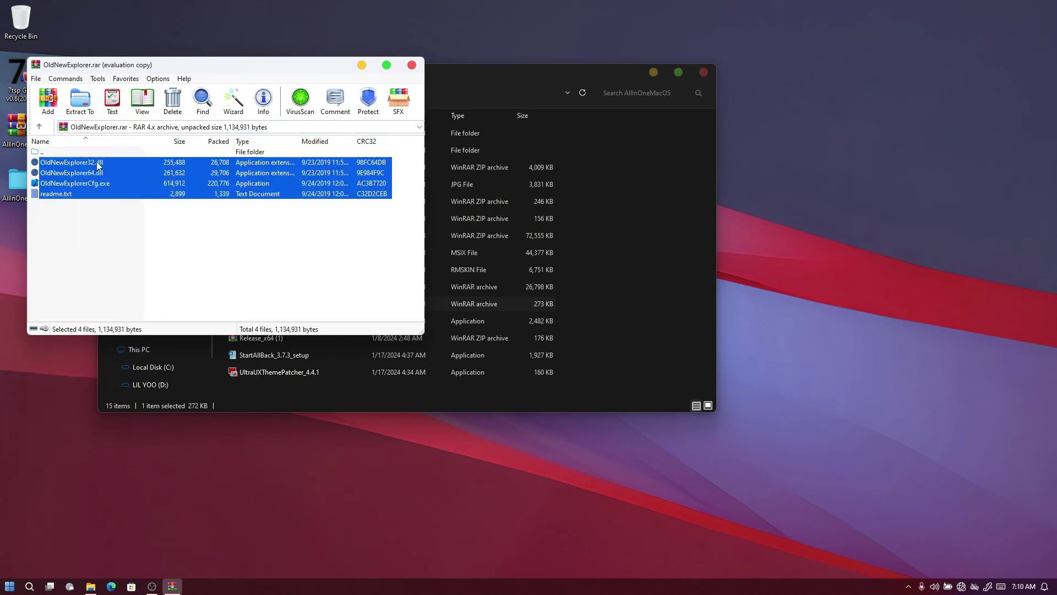
{"action": "left_click", "coordinate": [412, 65]}
Extract the OldNewExplorer archive into its own OldNewExplorer folder and copy that folder into C:\MacOS.
{"action": "right_click", "coordinate": [462, 306]}
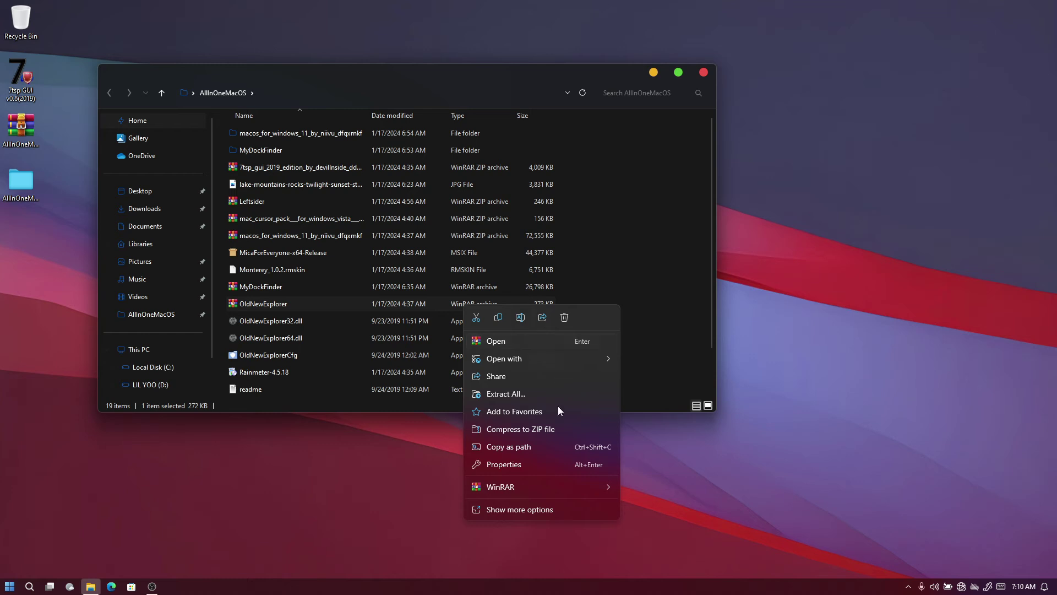
{"action": "mouse_move", "coordinate": [575, 486]}
{"action": "left_click", "coordinate": [672, 521]}
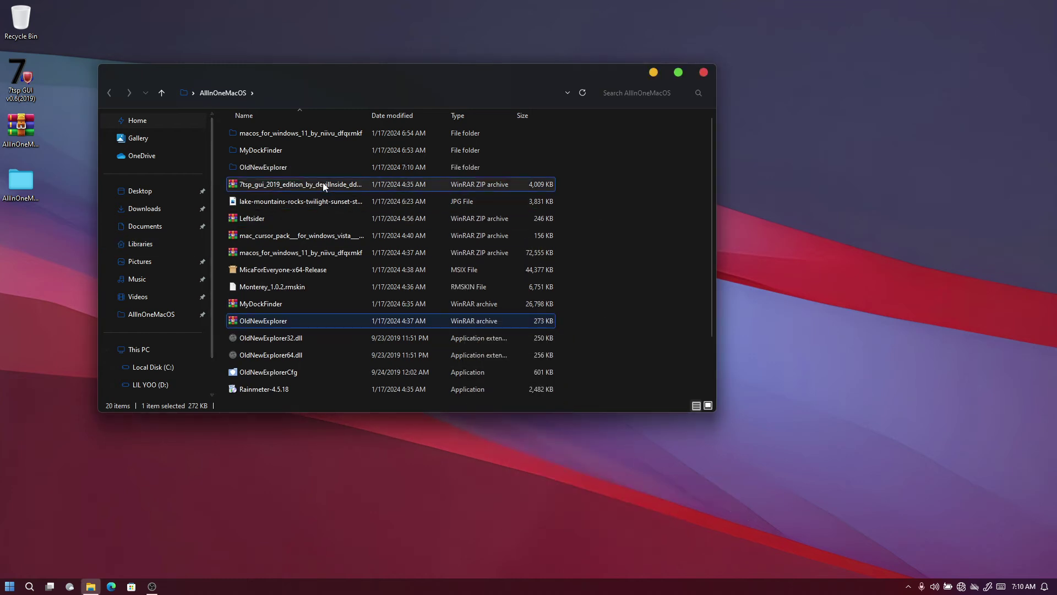
{"action": "left_click", "coordinate": [274, 167]}
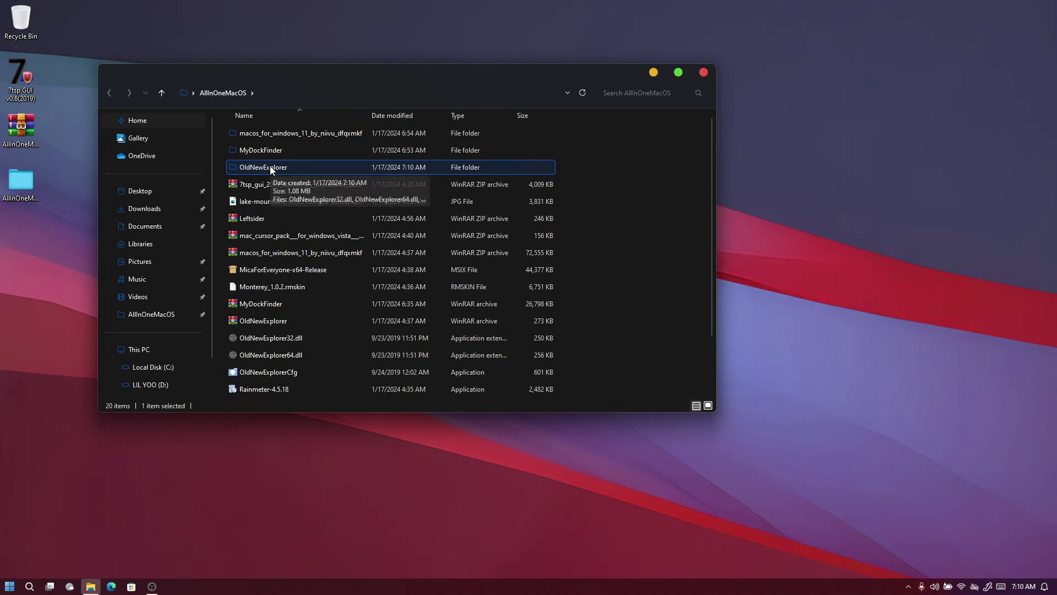
{"action": "left_click", "coordinate": [183, 366]}
{"action": "double_click", "coordinate": [245, 135]}
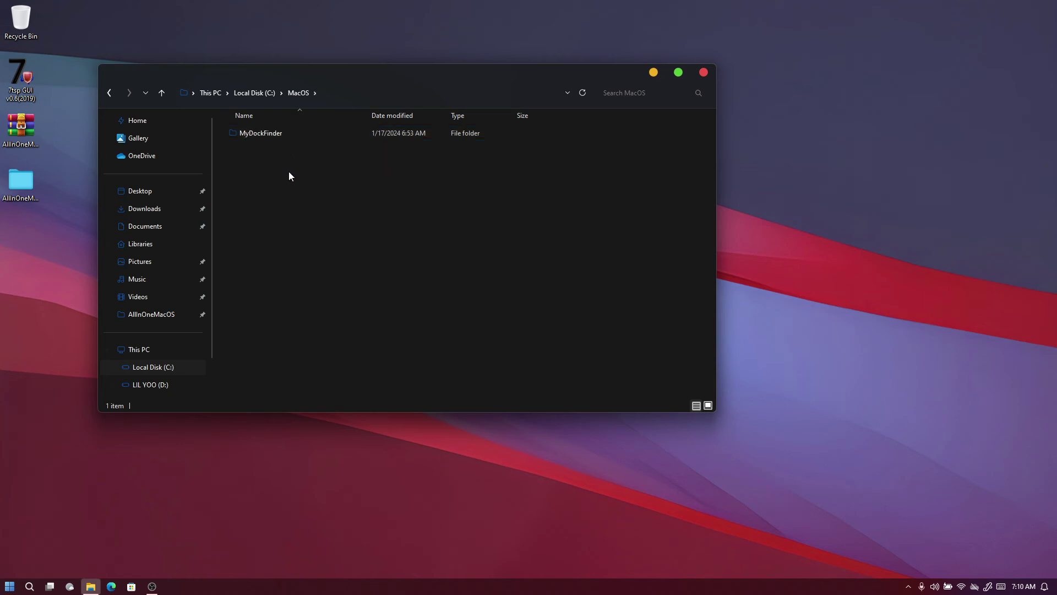
{"action": "key", "text": "ctrl+v"}
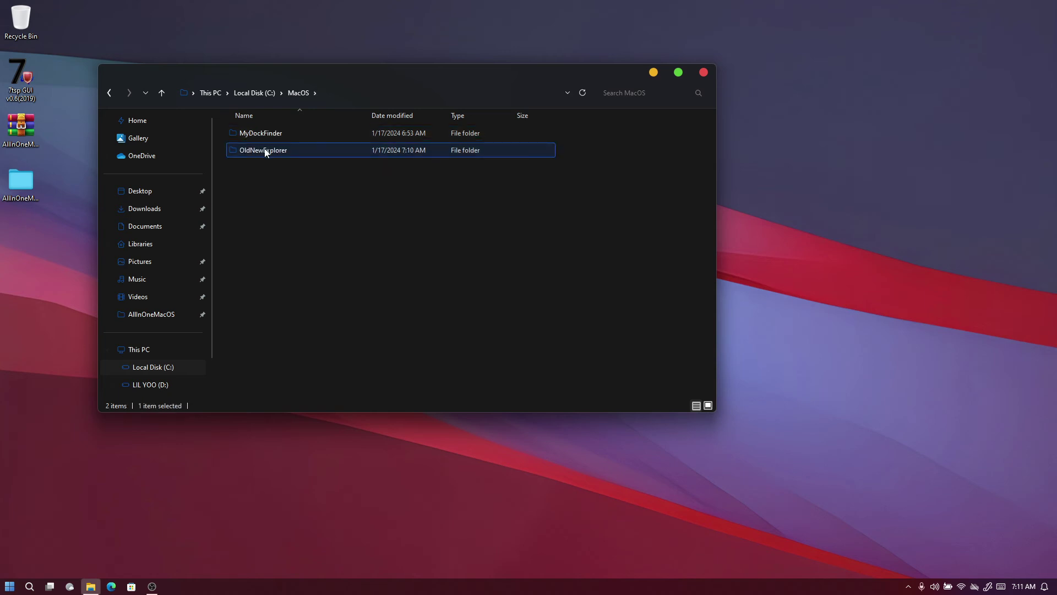
Launch OldNewExplorerCfg from C:\MacOS\OldNewExplorer, disable "Show status bar", install the shell extension and close the configuration.
{"action": "double_click", "coordinate": [265, 152]}
{"action": "left_click", "coordinate": [270, 165]}
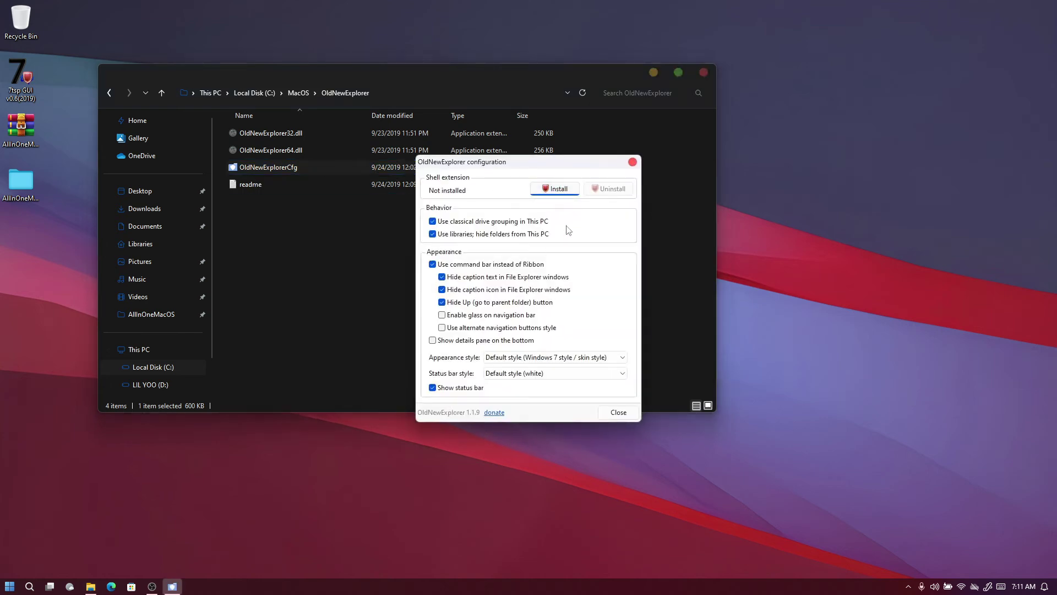
{"action": "left_click", "coordinate": [455, 221]}
{"action": "left_click", "coordinate": [455, 233]}
{"action": "left_click", "coordinate": [459, 221]}
{"action": "left_click", "coordinate": [456, 234]}
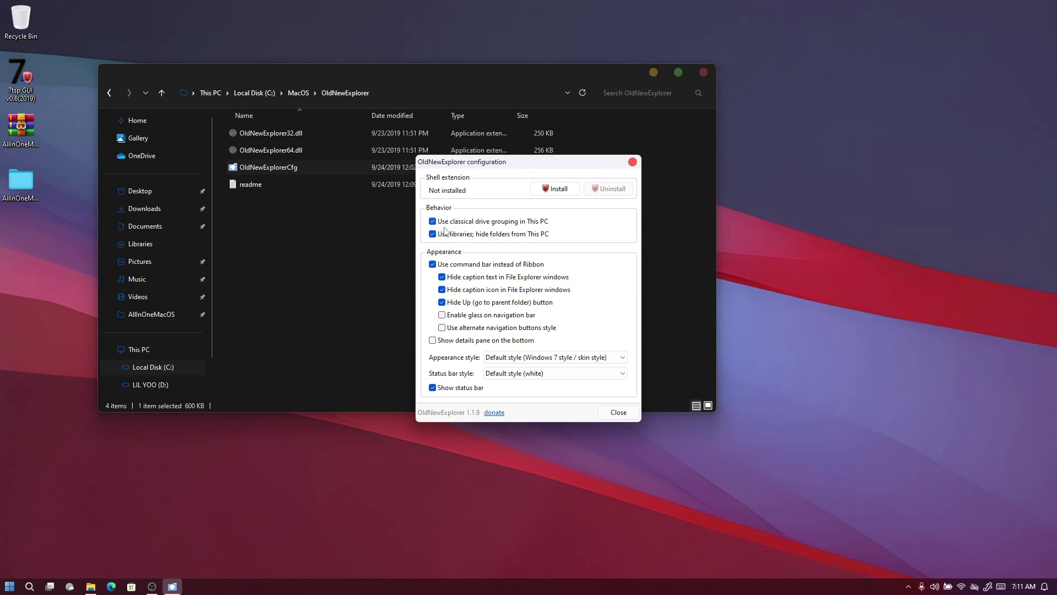
{"action": "left_click", "coordinate": [433, 388]}
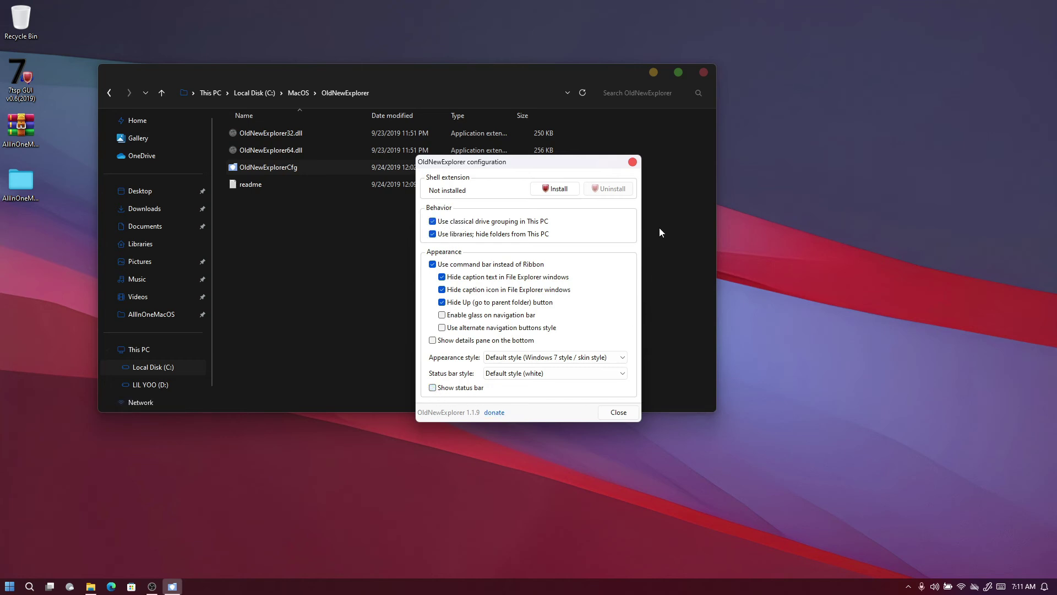
{"action": "left_click", "coordinate": [542, 188]}
{"action": "left_click", "coordinate": [632, 162]}
Return to the AllInOneMacOS folder on the Desktop and extract the Leftsider archive into its own Leftsider folder.
{"action": "left_click", "coordinate": [173, 188]}
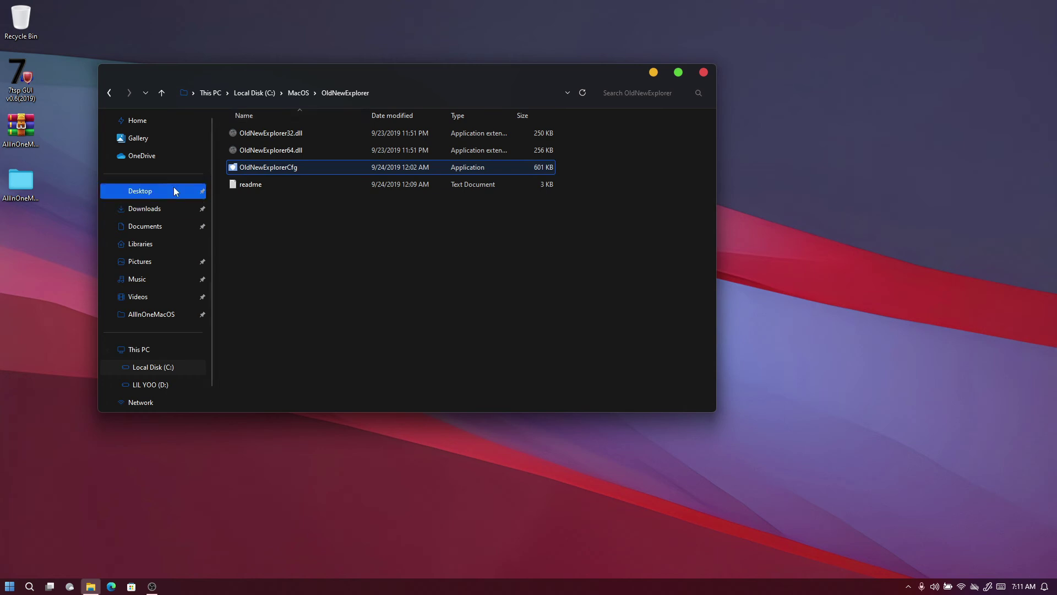
{"action": "left_click", "coordinate": [268, 136]}
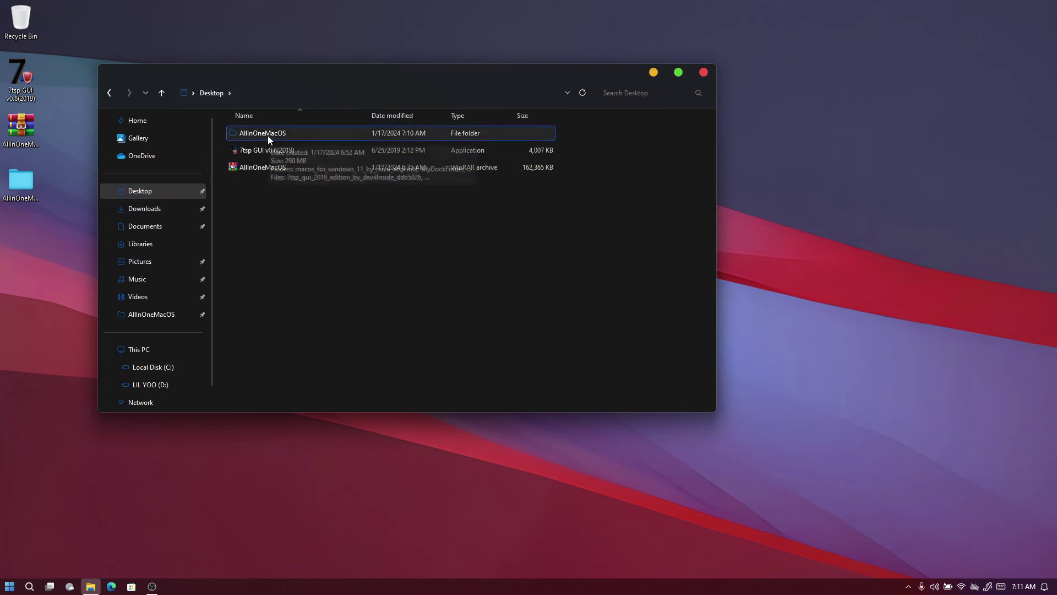
{"action": "double_click", "coordinate": [268, 135]}
{"action": "left_click", "coordinate": [281, 255]}
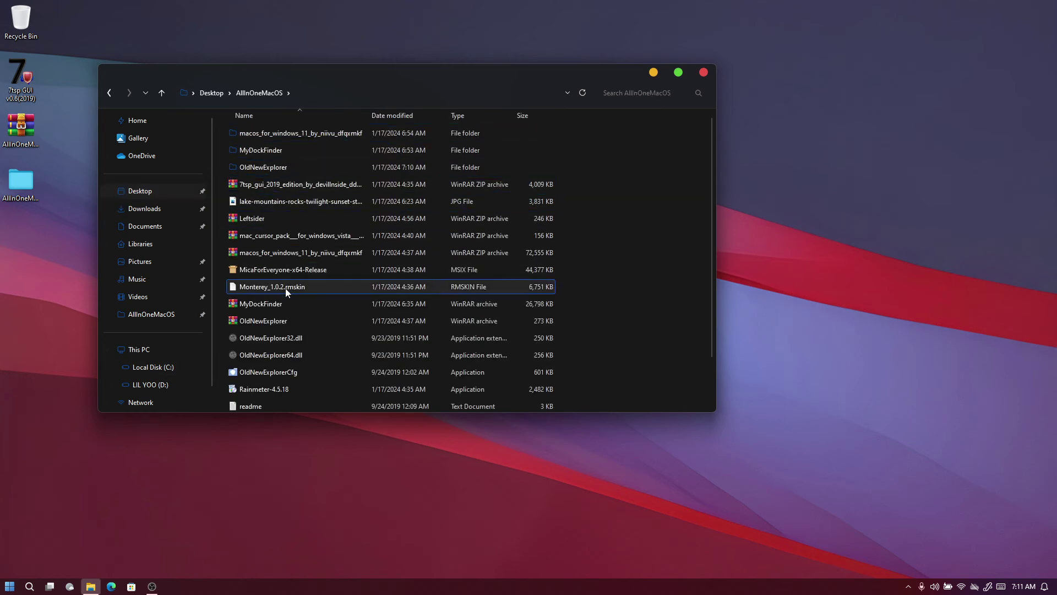
{"action": "left_click", "coordinate": [256, 219]}
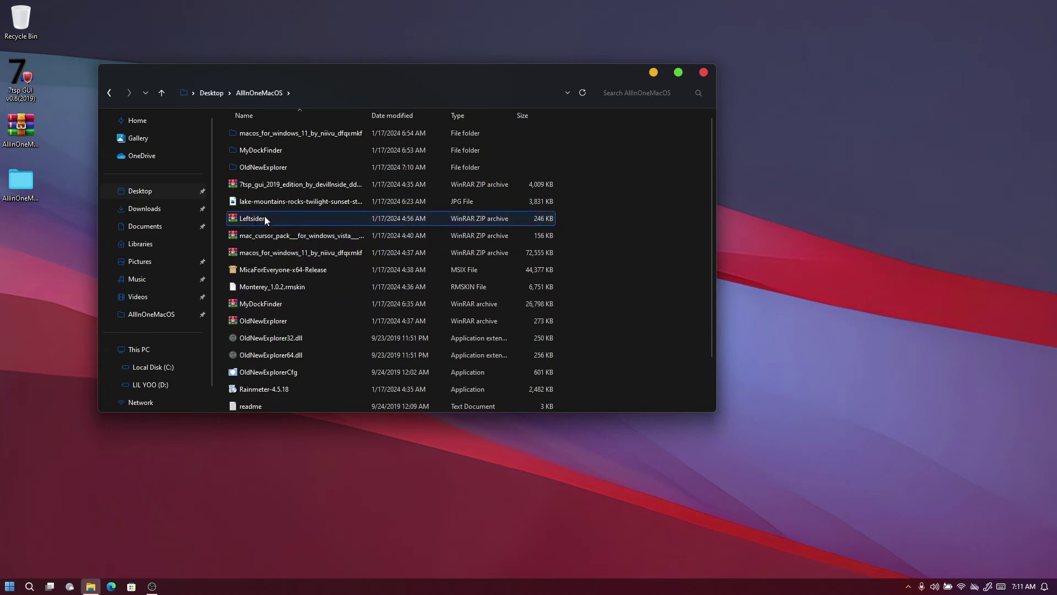
{"action": "left_click_drag", "start_coordinate": [264, 215], "coordinate": [622, 203]}
{"action": "mouse_move", "coordinate": [680, 211]}
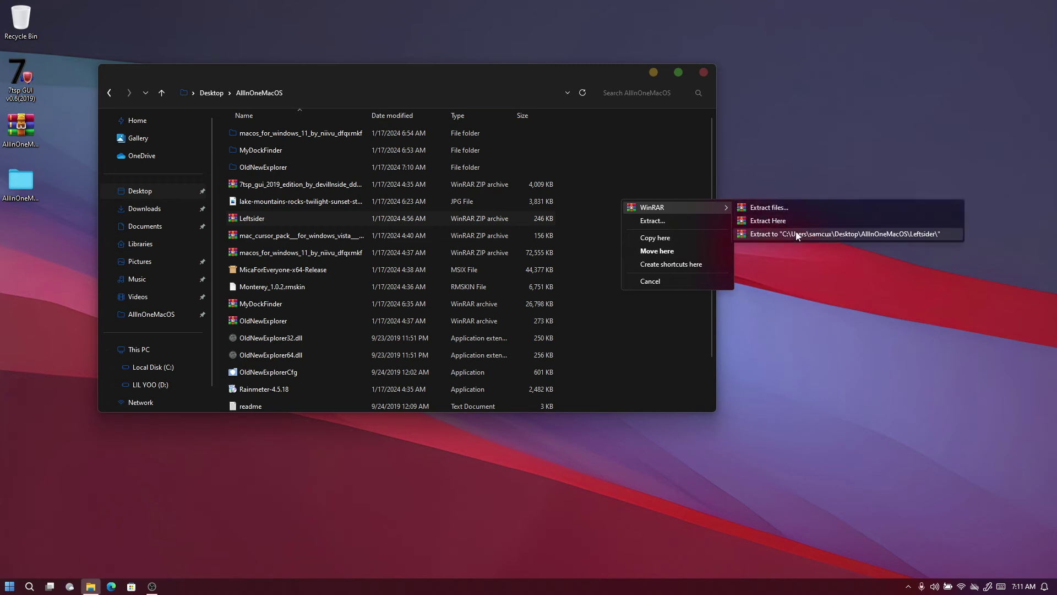
{"action": "left_click", "coordinate": [795, 235]}
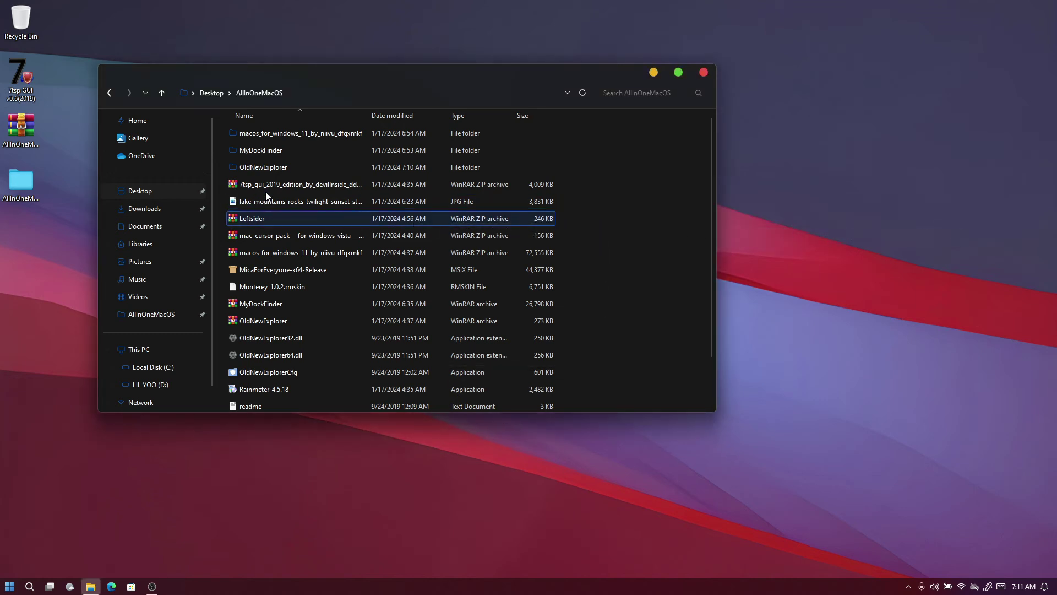
Copy the extracted Leftsider folder into C:\MacOS.
{"action": "left_click", "coordinate": [282, 130]}
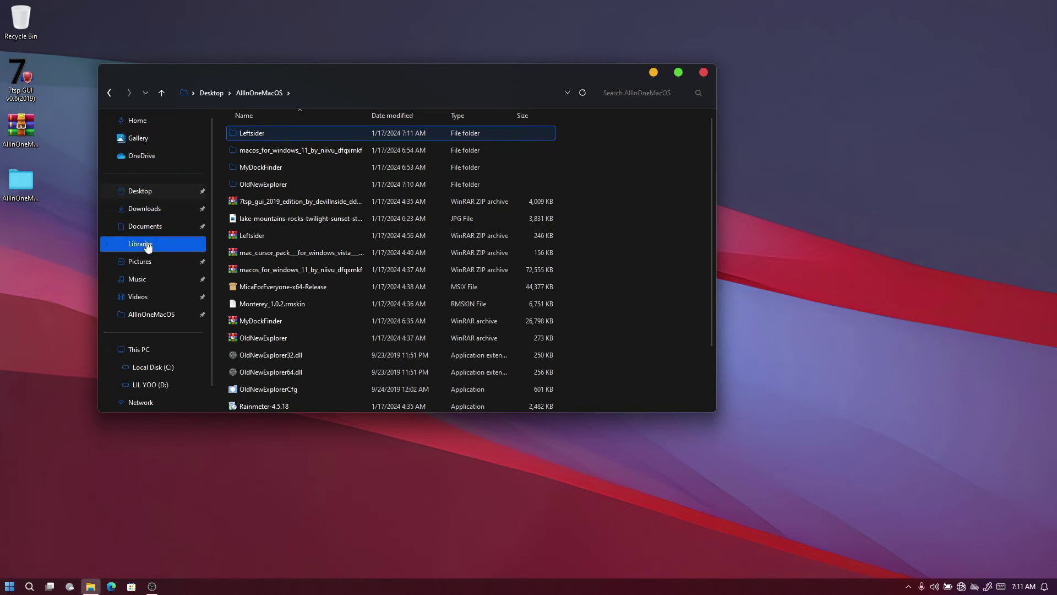
{"action": "left_click", "coordinate": [162, 382]}
{"action": "left_click", "coordinate": [164, 369]}
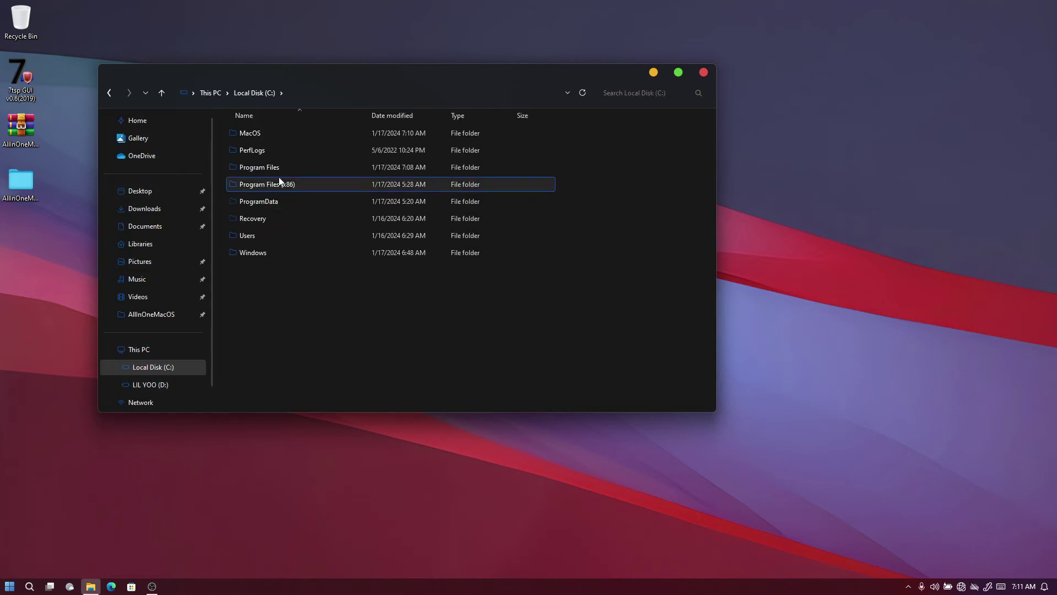
{"action": "double_click", "coordinate": [277, 138]}
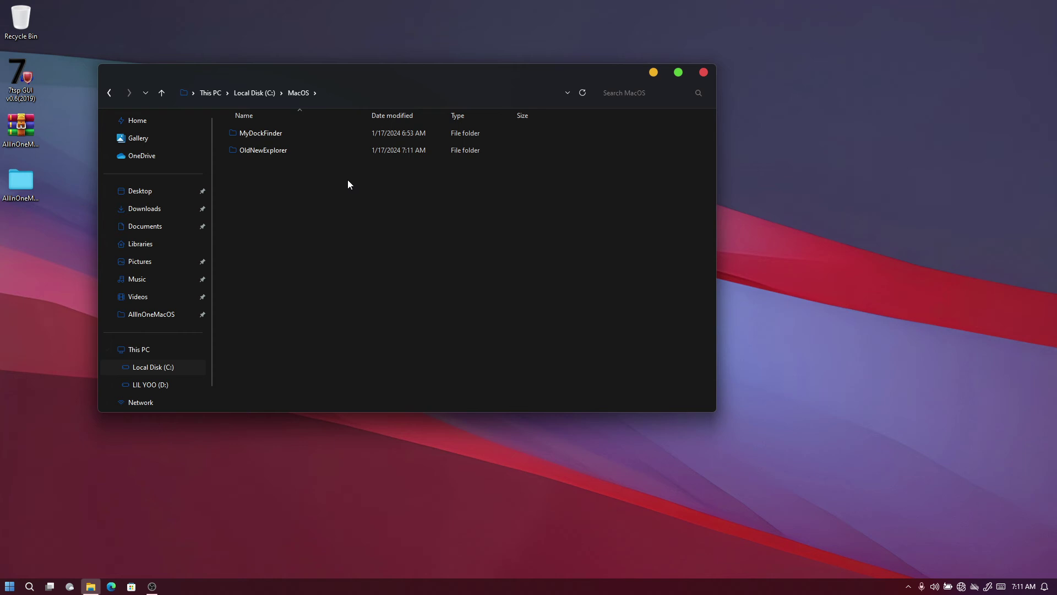
{"action": "right_click", "coordinate": [348, 184]}
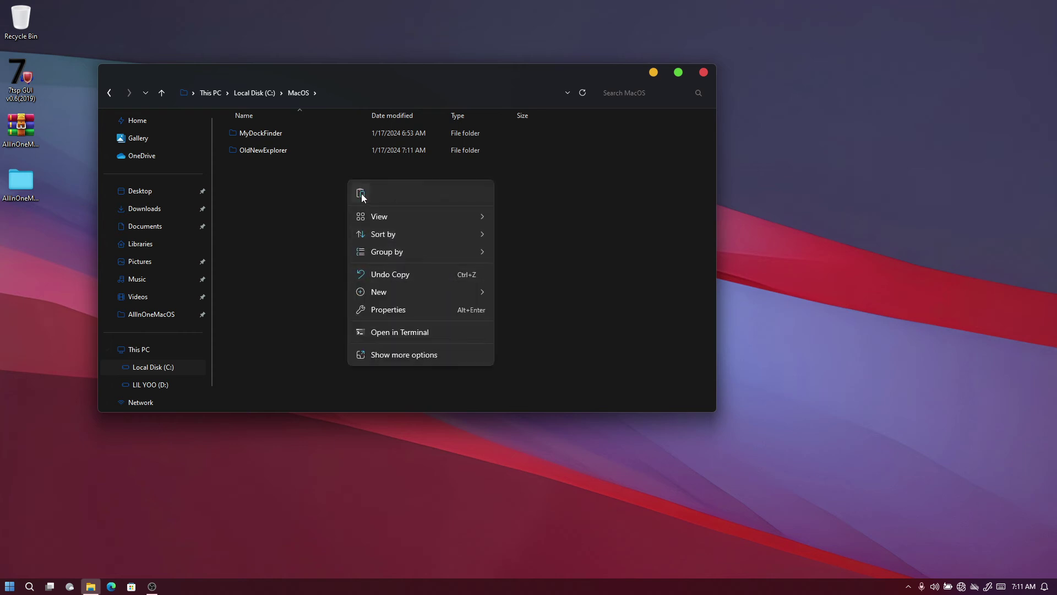
{"action": "left_click", "coordinate": [361, 194]}
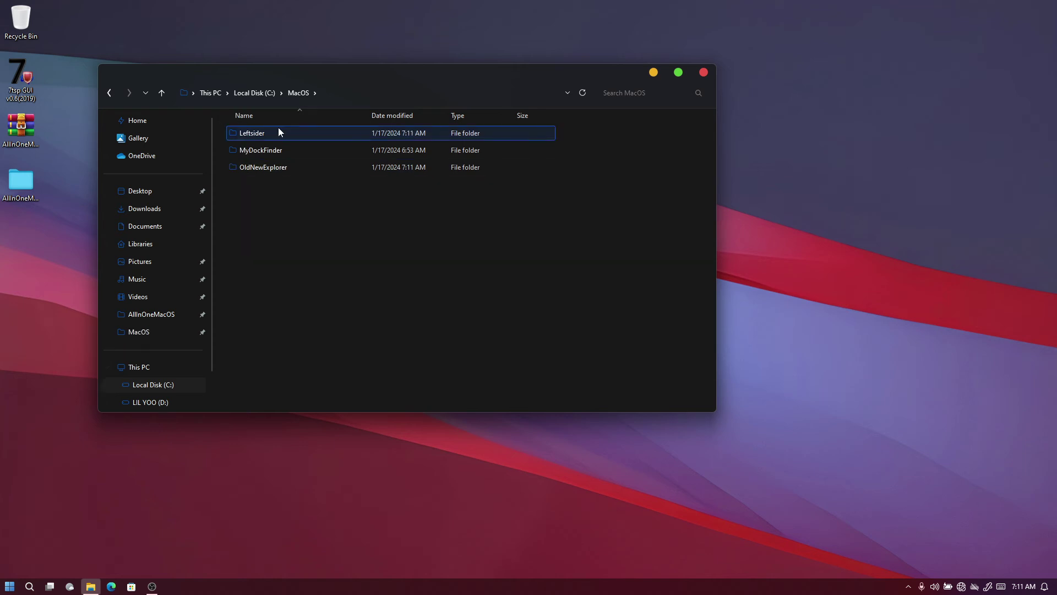
Run the leftsider application from C:\MacOS\Leftsider\Leftsider V1.02 and check where the window buttons are placed.
{"action": "double_click", "coordinate": [279, 132]}
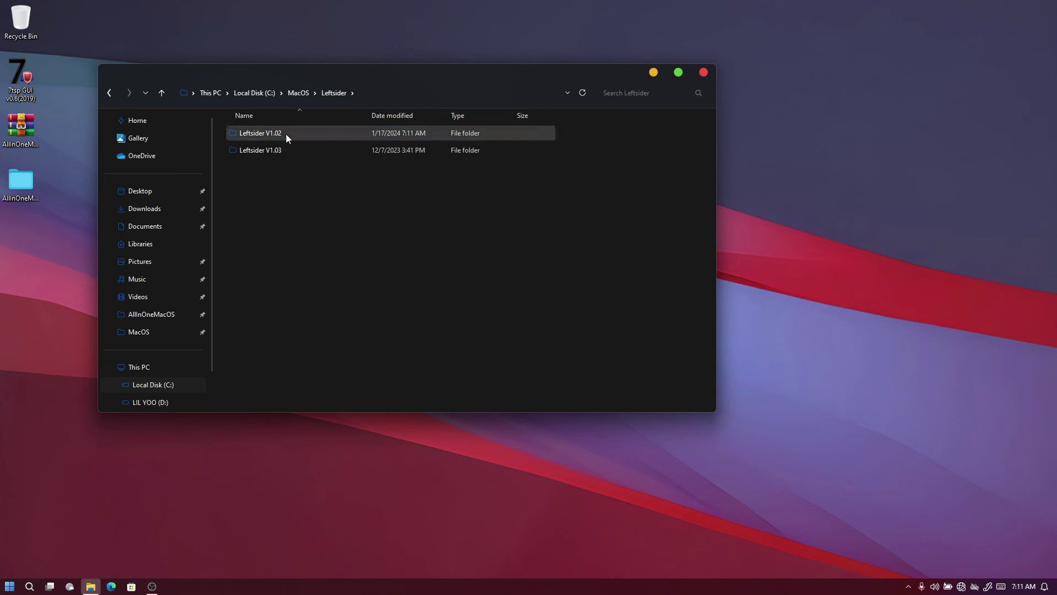
{"action": "double_click", "coordinate": [286, 133]}
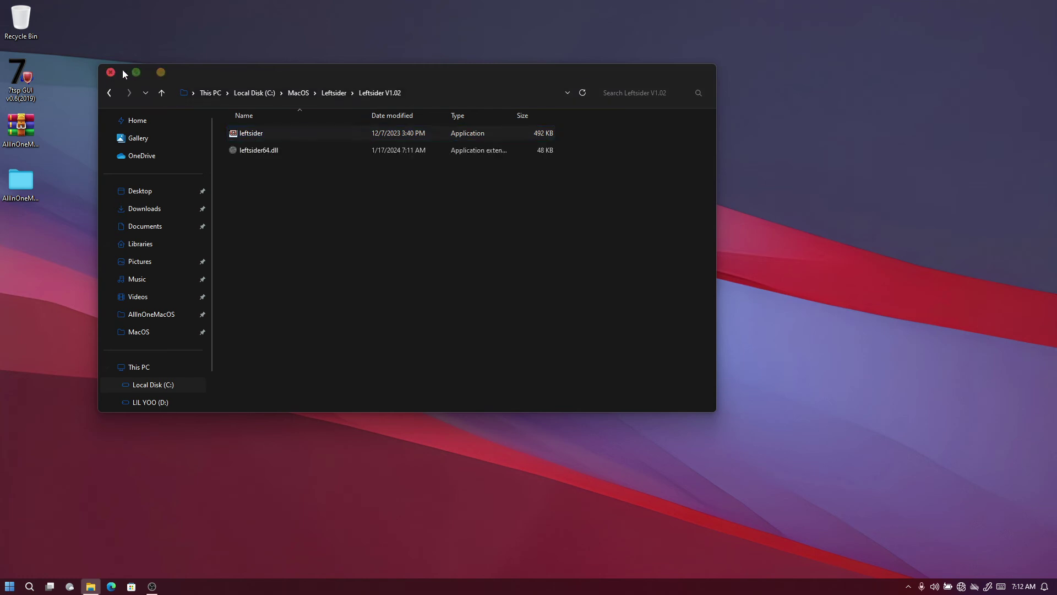
{"action": "left_click", "coordinate": [265, 133]}
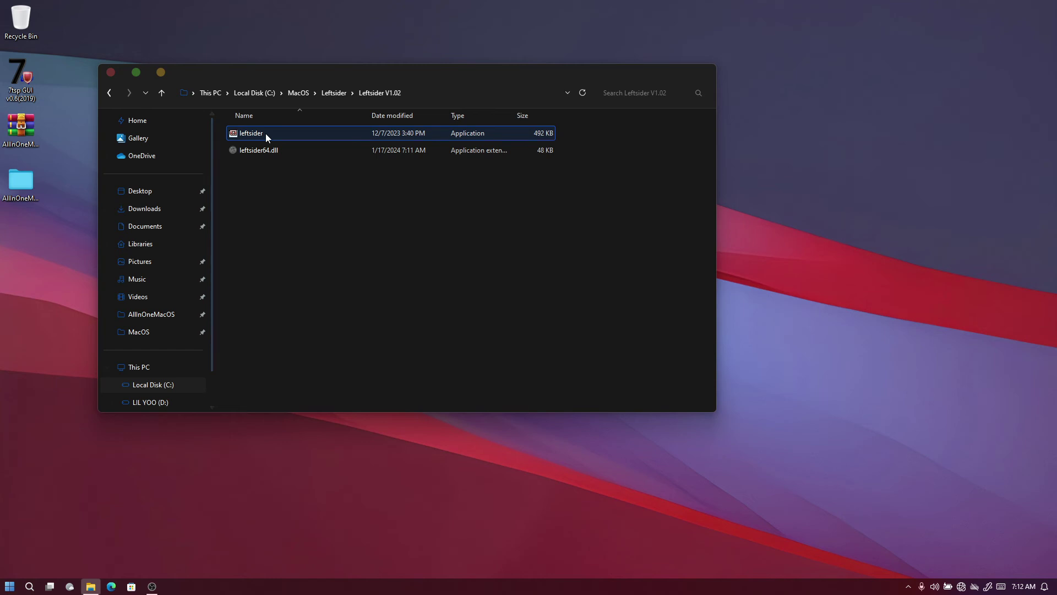
{"action": "left_click", "coordinate": [34, 76]}
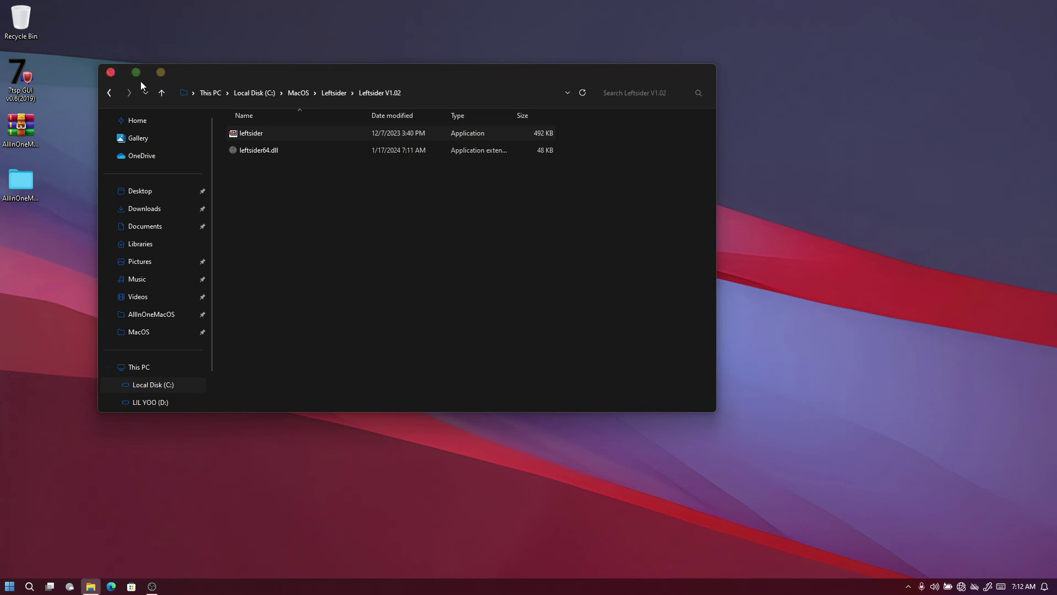
{"action": "left_click", "coordinate": [269, 135]}
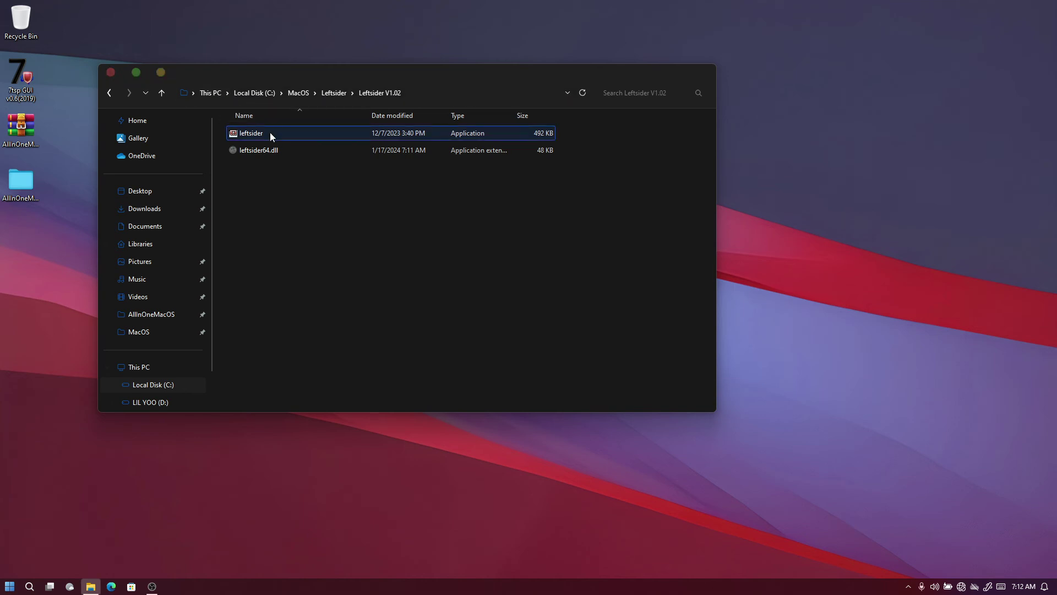
Open the Startup folder through the Run dialog with the command shell:startup.
{"action": "left_click", "coordinate": [10, 586]}
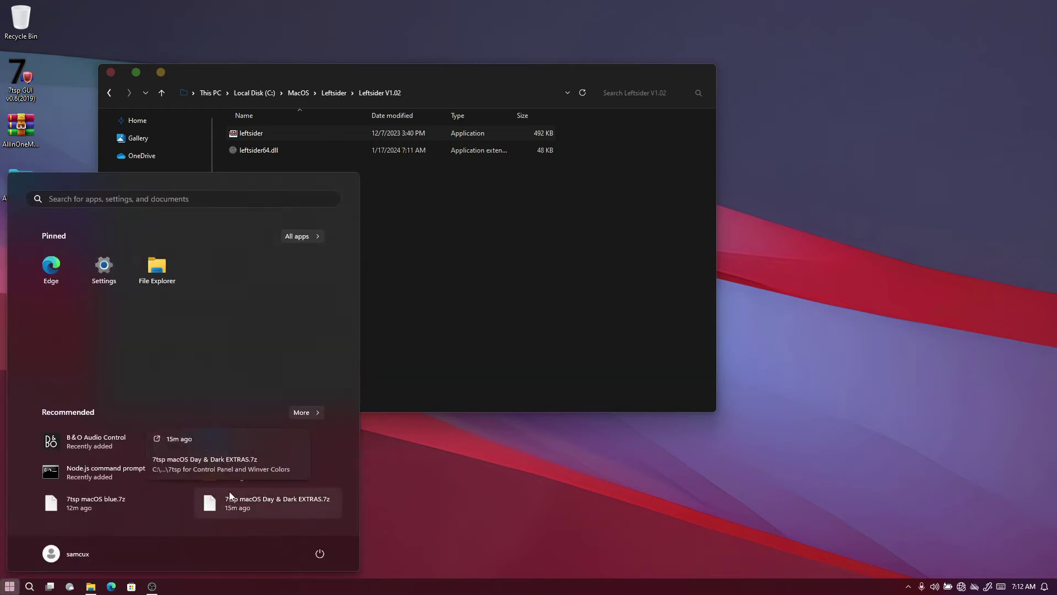
{"action": "left_click", "coordinate": [160, 203]}
{"action": "type", "text": "run"}
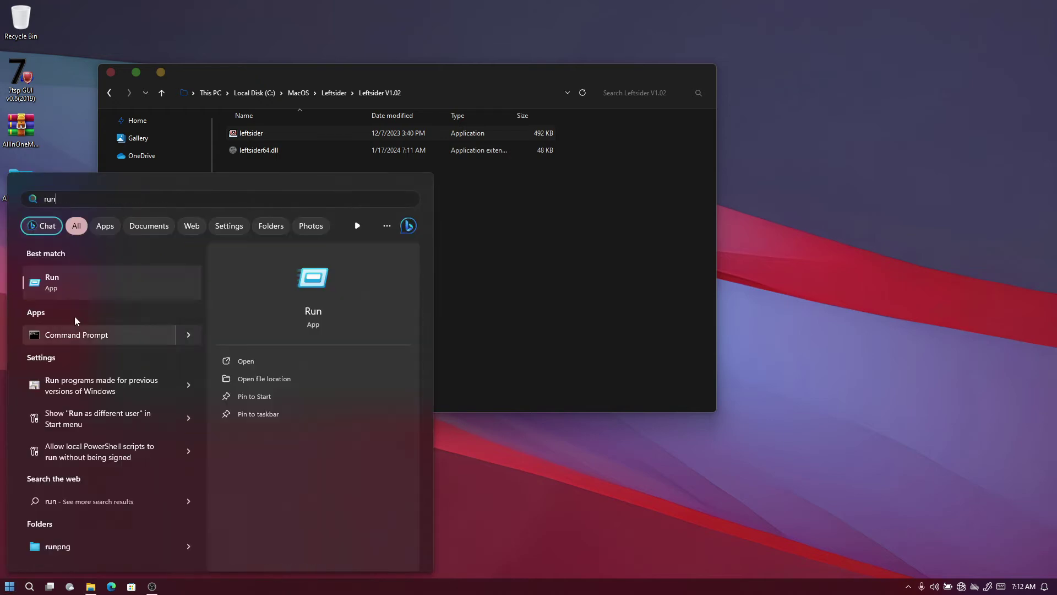
{"action": "left_click", "coordinate": [71, 289]}
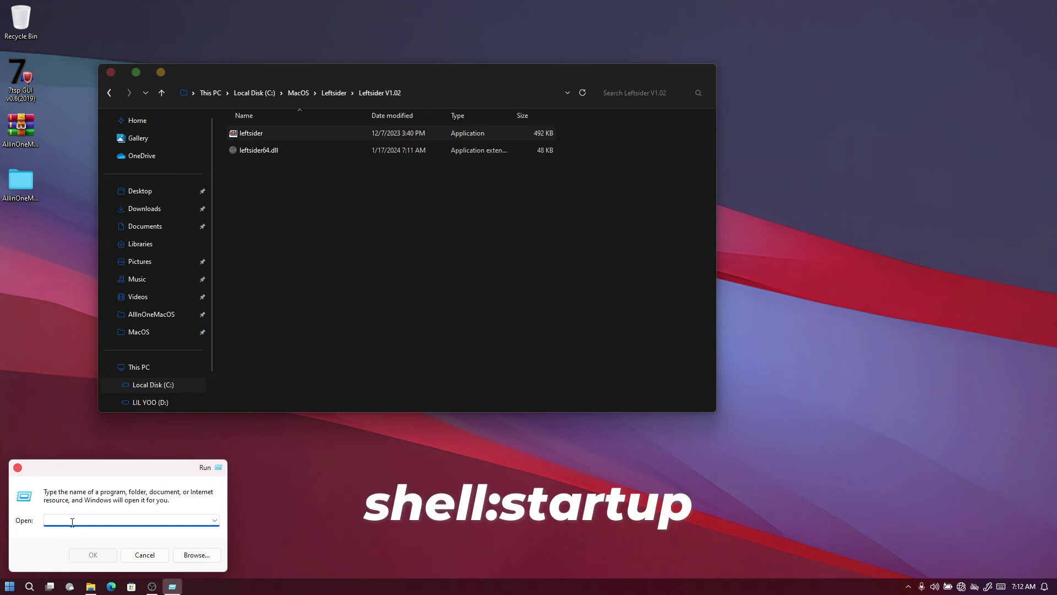
{"action": "type", "text": "shell:startup"}
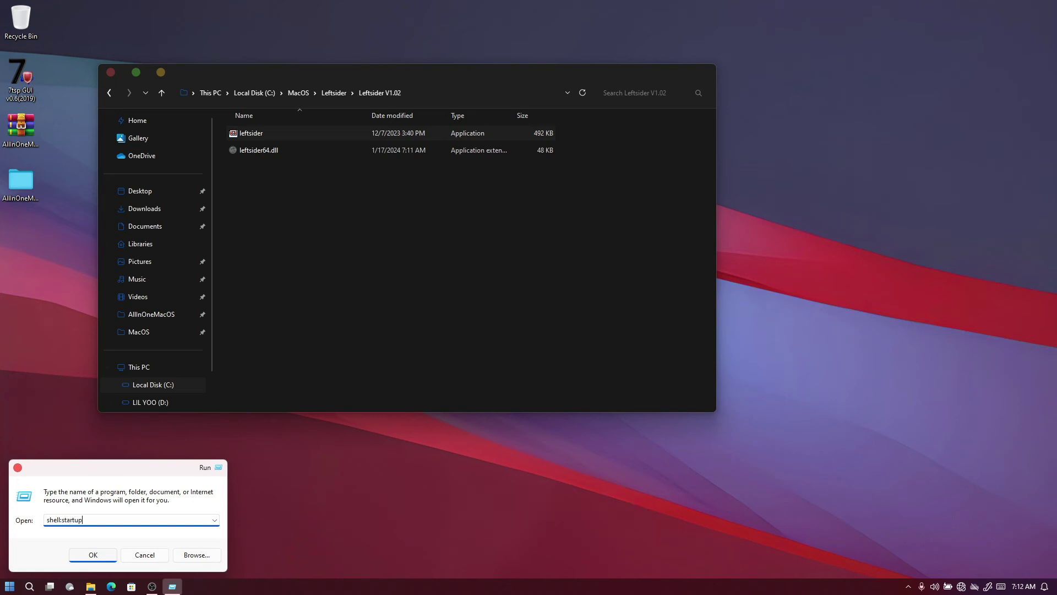
{"action": "key", "text": "Return"}
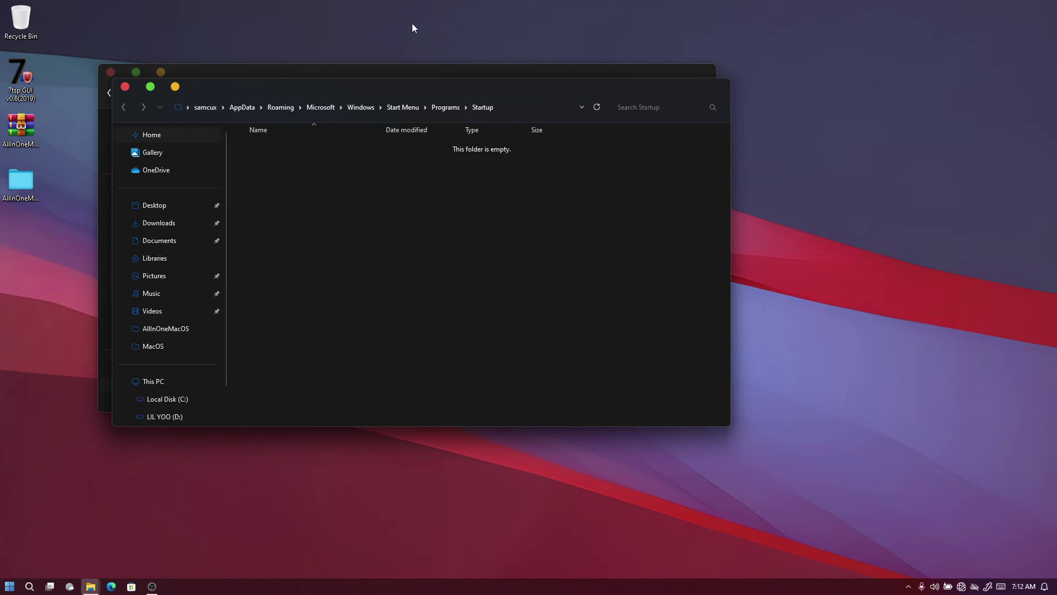
Create a shortcut to the leftsider application from the Leftsider V1.02 folder in the Startup folder.
{"action": "left_click_drag", "start_coordinate": [402, 88], "coordinate": [850, 88]}
{"action": "left_click", "coordinate": [280, 133]}
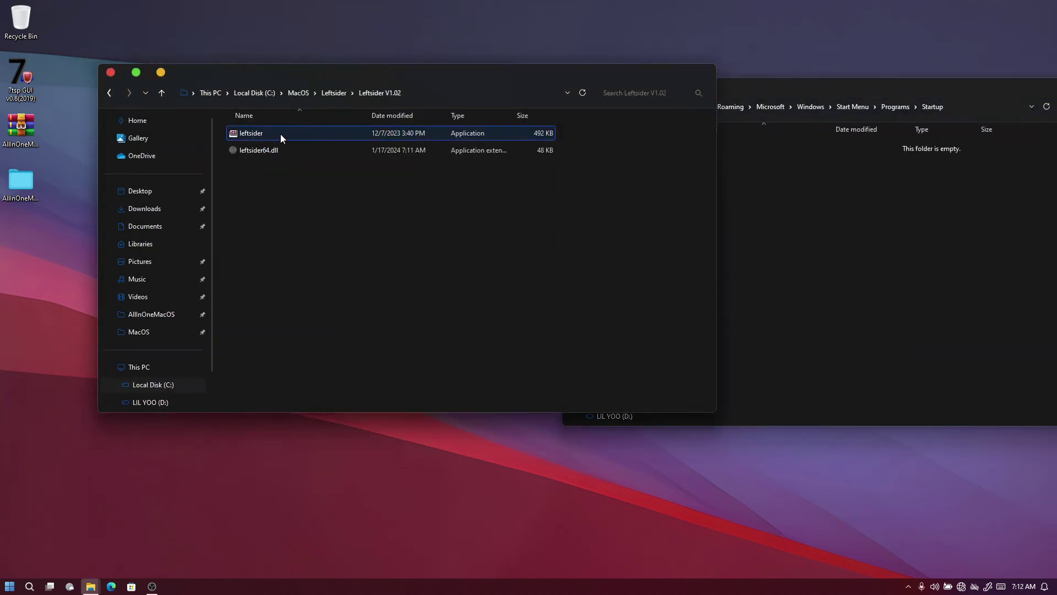
{"action": "left_click_drag", "start_coordinate": [280, 133], "coordinate": [828, 228]}
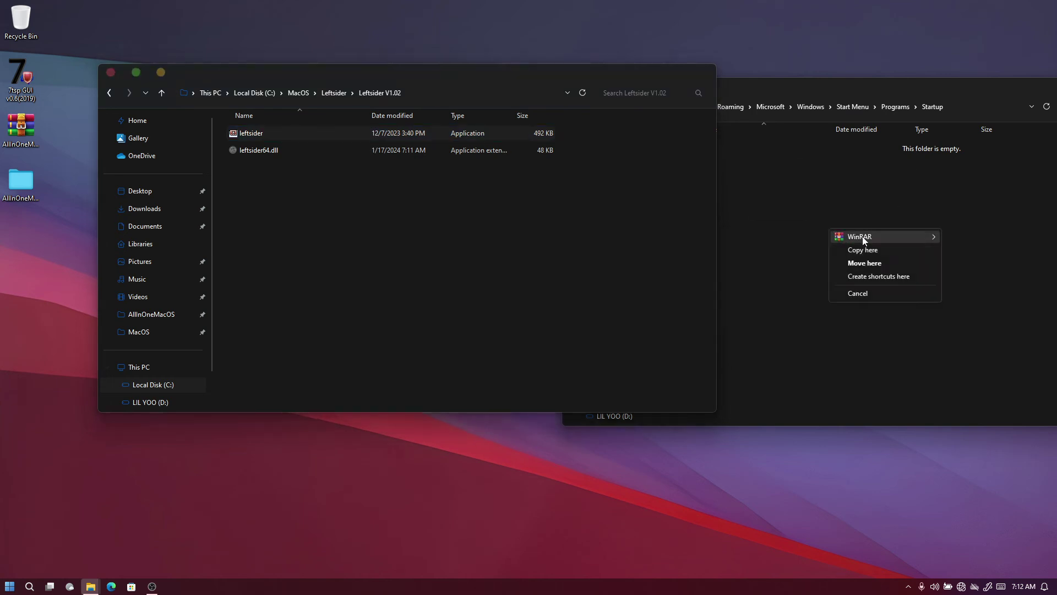
{"action": "left_click", "coordinate": [883, 278]}
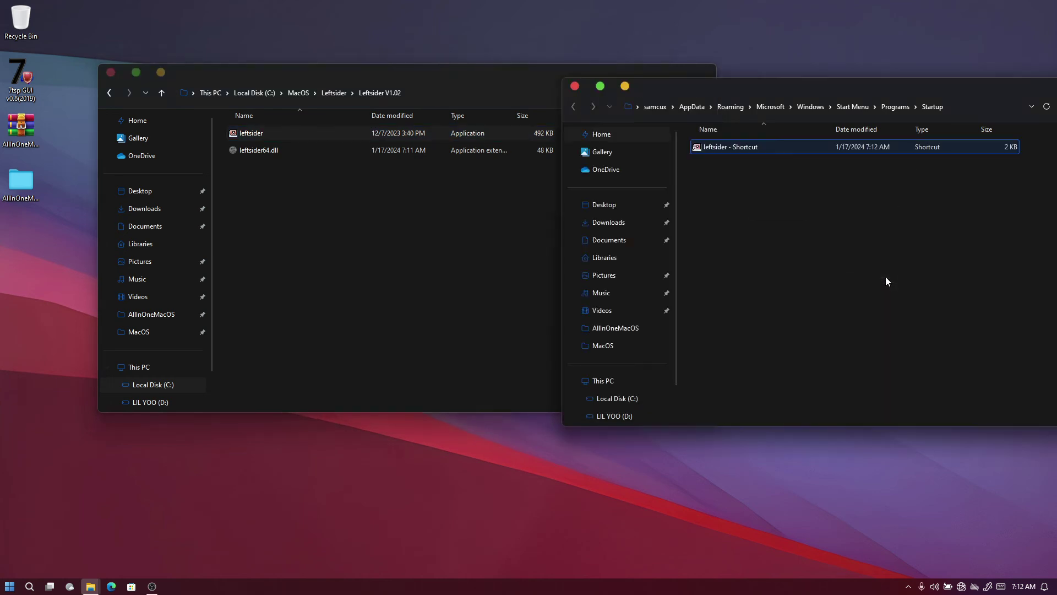
Check the leftsider shortcut, close the Startup folder window and go to This PC in the remaining window.
{"action": "left_click", "coordinate": [325, 226]}
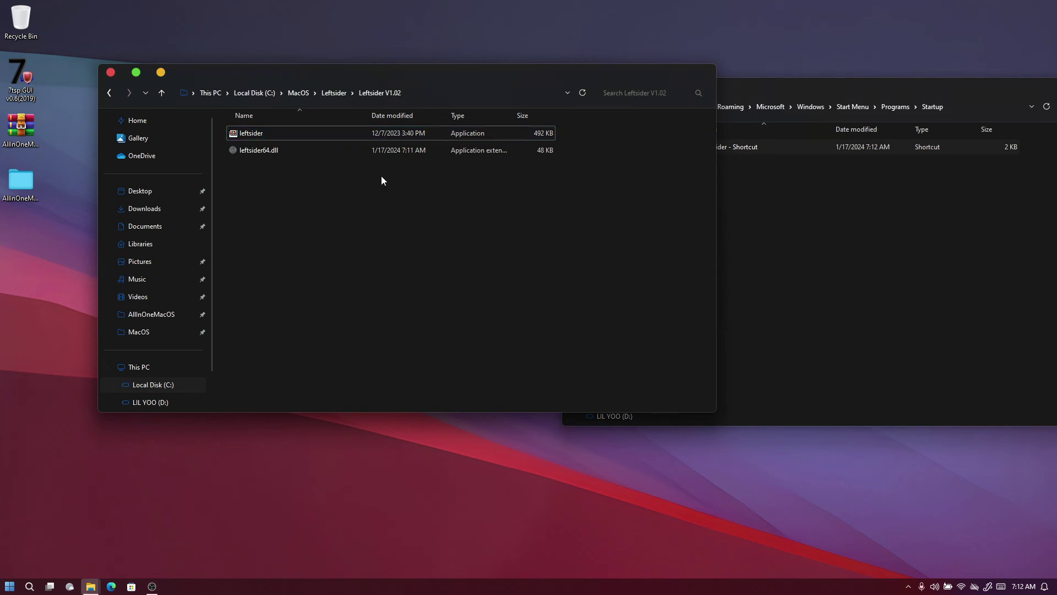
{"action": "left_click", "coordinate": [824, 196]}
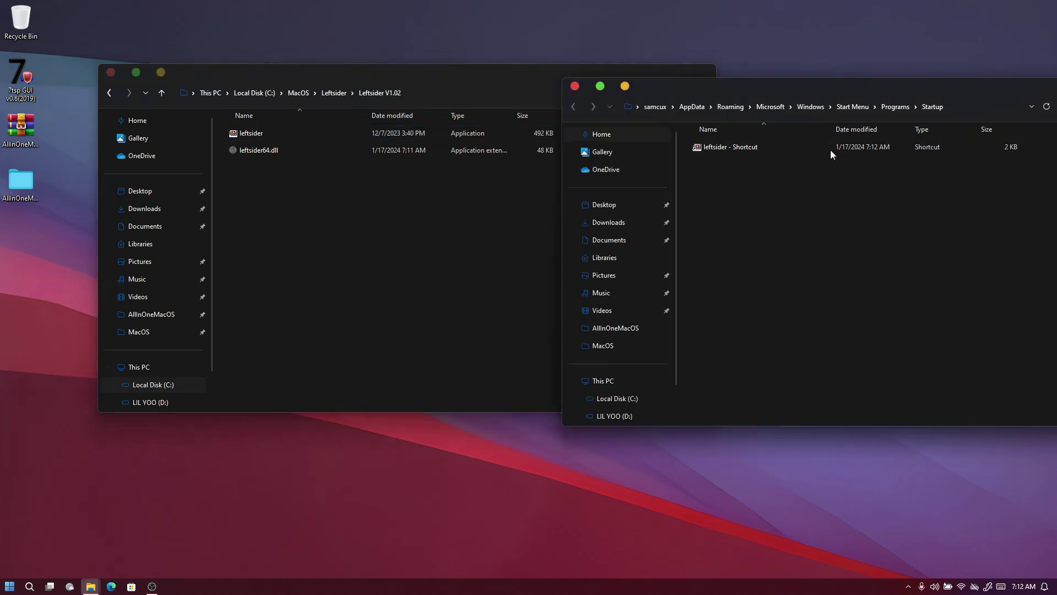
{"action": "left_click_drag", "start_coordinate": [807, 81], "coordinate": [555, 48]}
{"action": "left_click", "coordinate": [468, 113]}
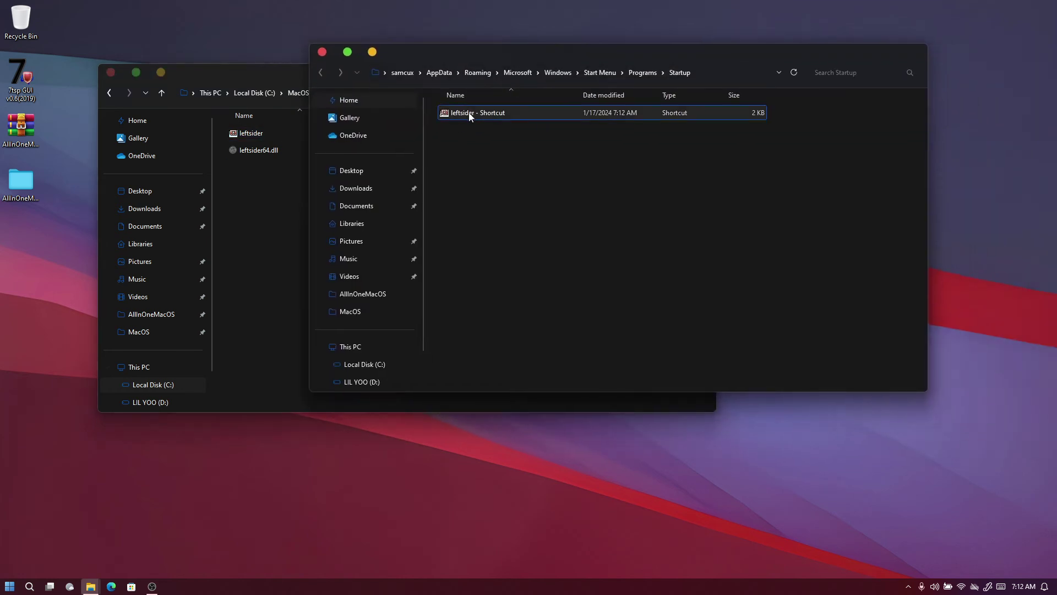
{"action": "left_click", "coordinate": [322, 52]}
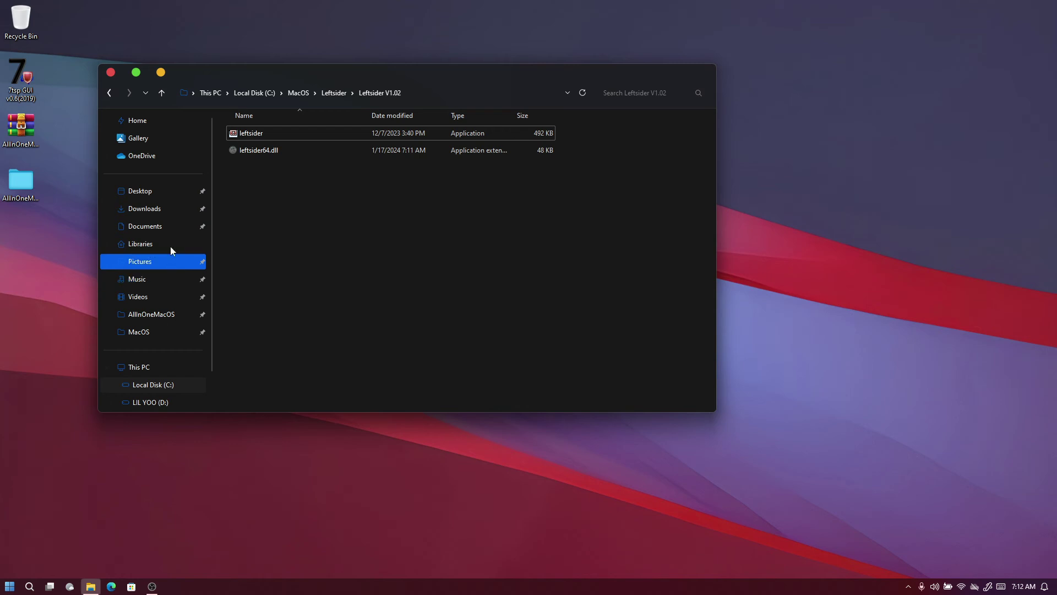
{"action": "left_click", "coordinate": [154, 123]}
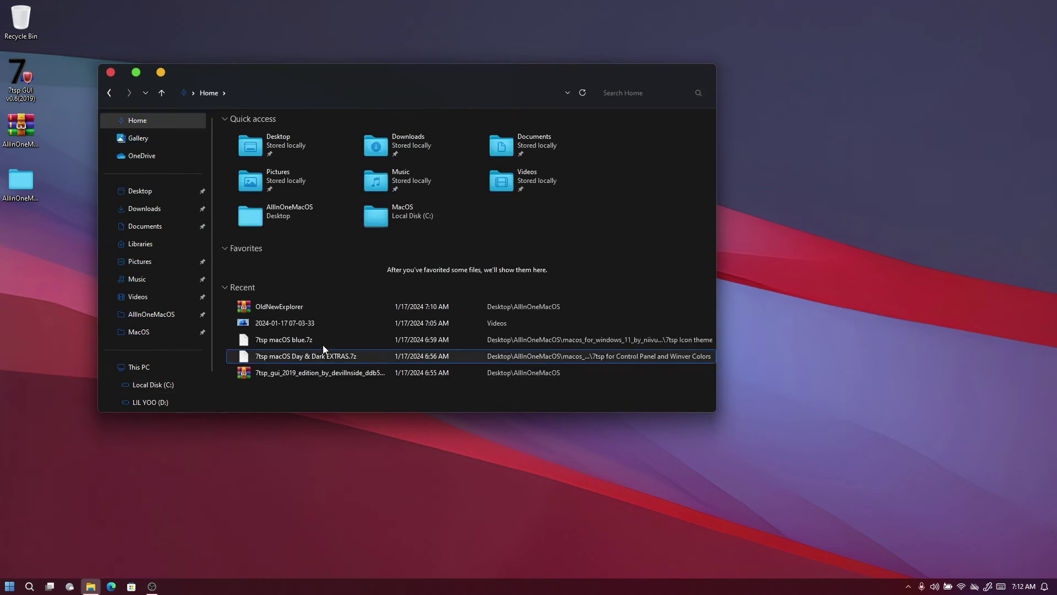
{"action": "left_click", "coordinate": [137, 367]}
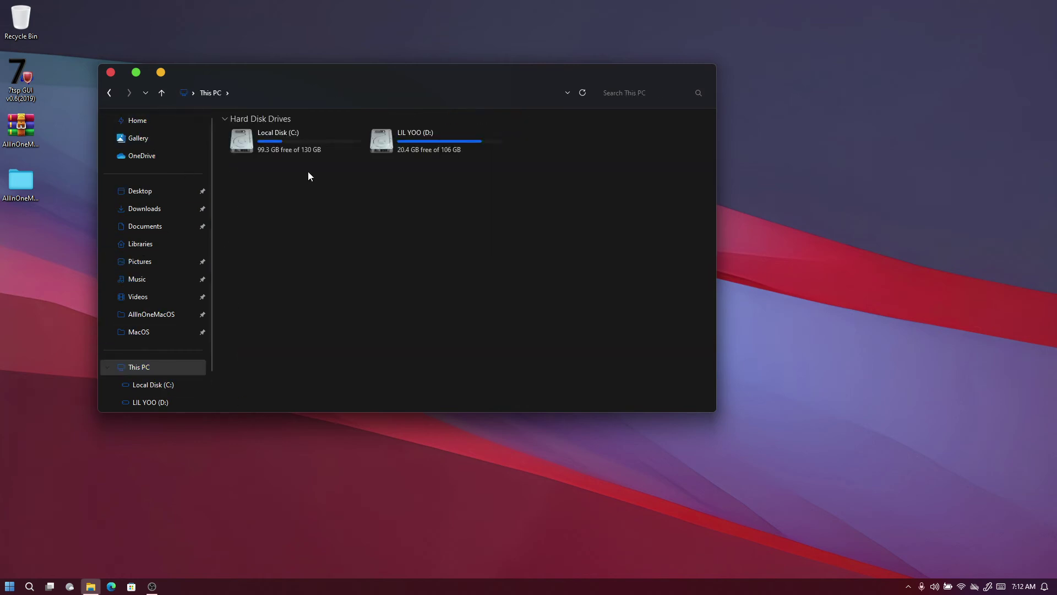
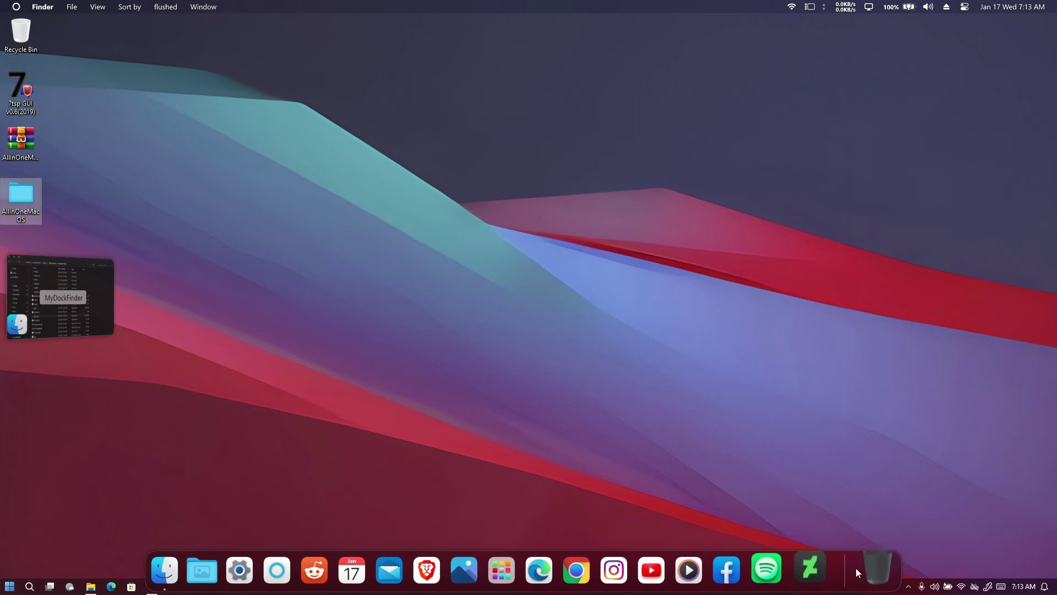
Open the dock's preferences and enable automatically hiding the taskbar on boot in the General settings.
{"action": "right_click", "coordinate": [849, 566]}
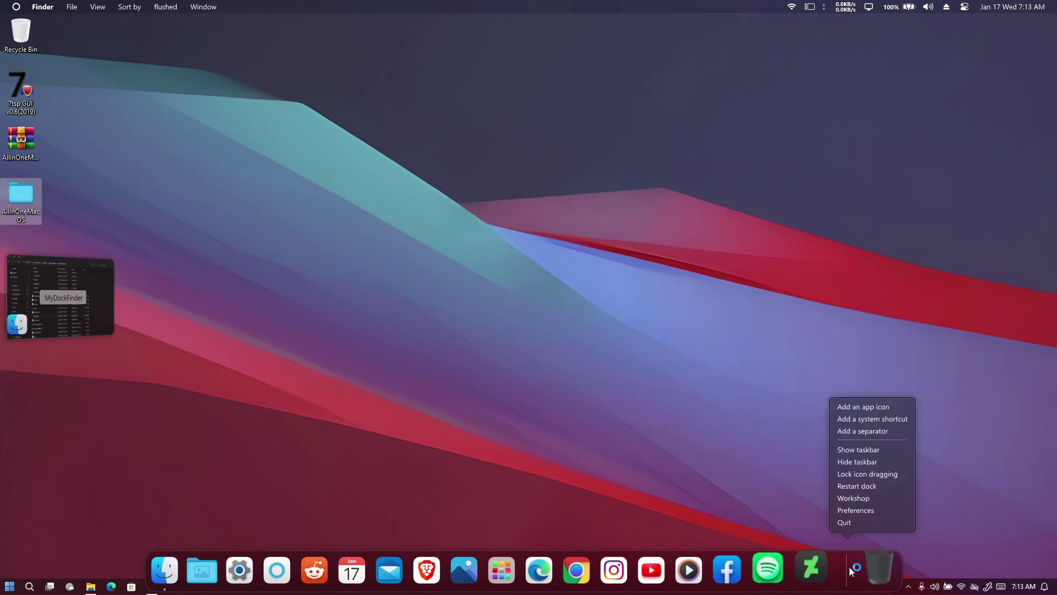
{"action": "left_click", "coordinate": [857, 511]}
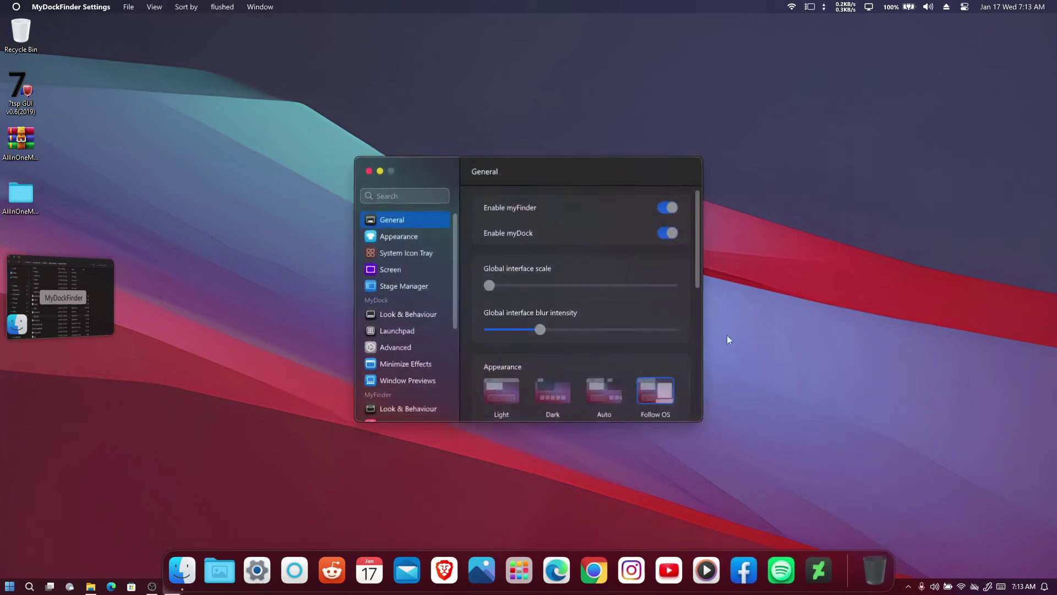
{"action": "scroll", "coordinate": [549, 292], "scroll_direction": "down", "scroll_amount": 6}
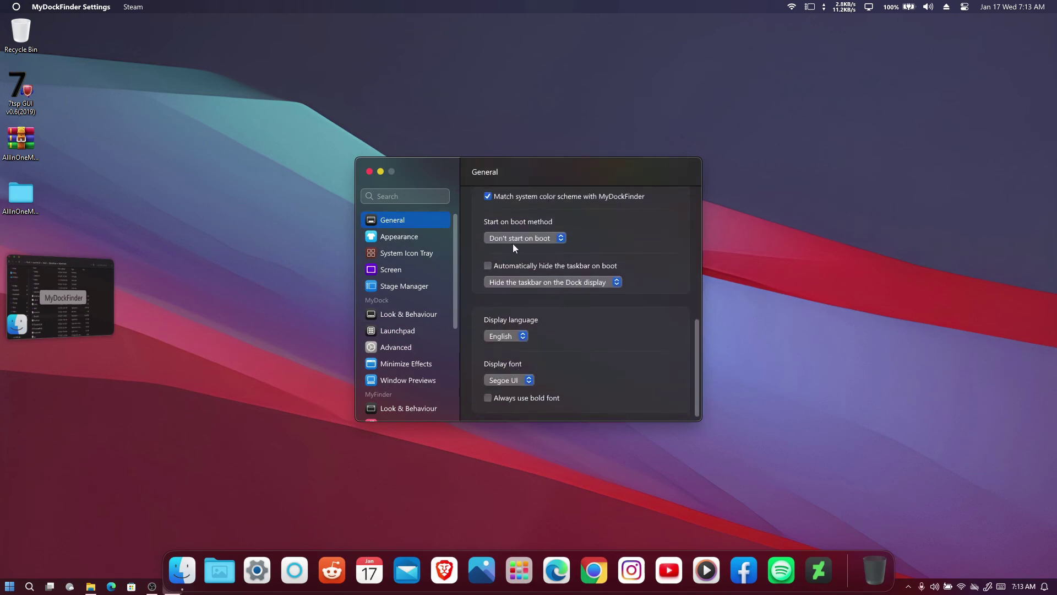
{"action": "left_click", "coordinate": [558, 237]}
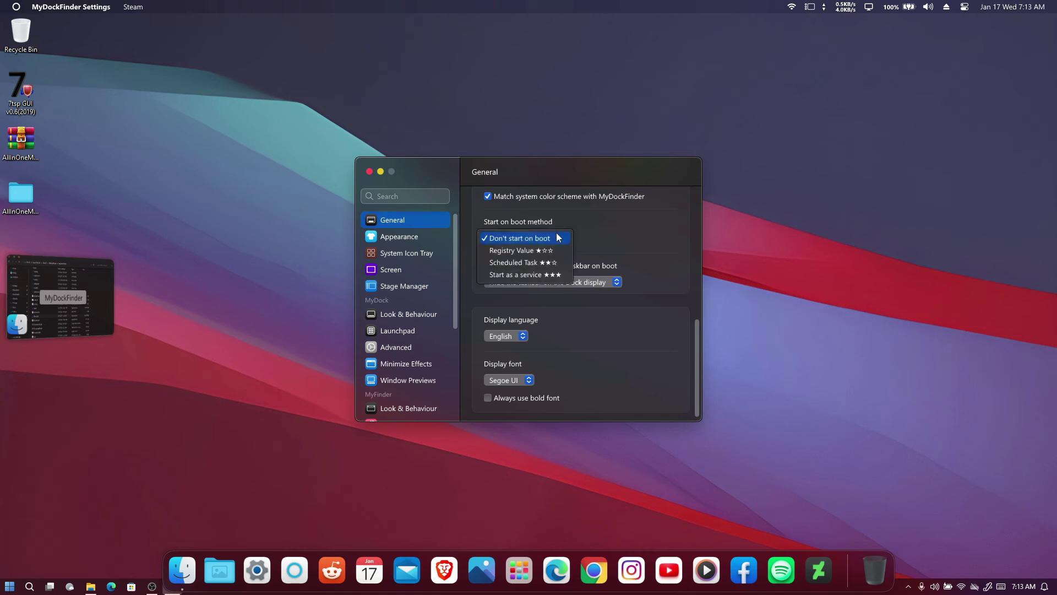
{"action": "left_click", "coordinate": [516, 276]}
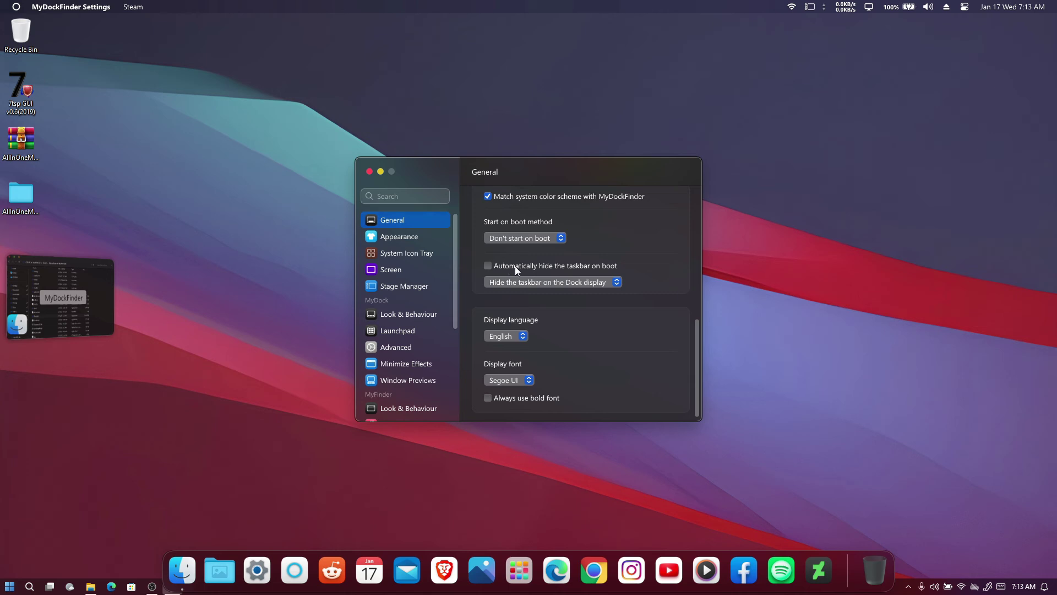
{"action": "left_click", "coordinate": [487, 266]}
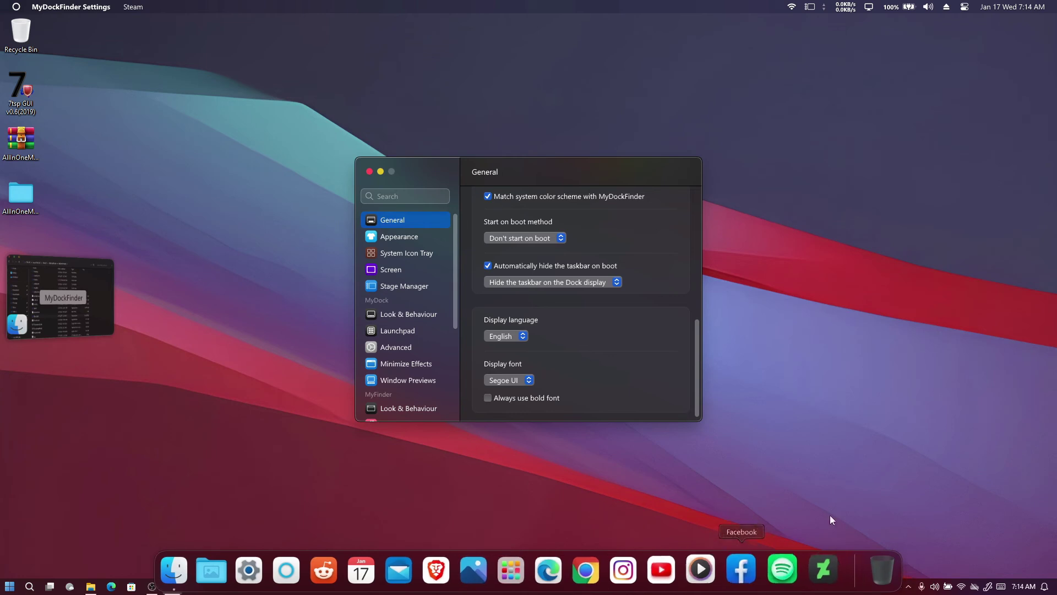
Close the MyDockFinder preferences and restart the dock to hide the Windows taskbar.
{"action": "left_click", "coordinate": [369, 171]}
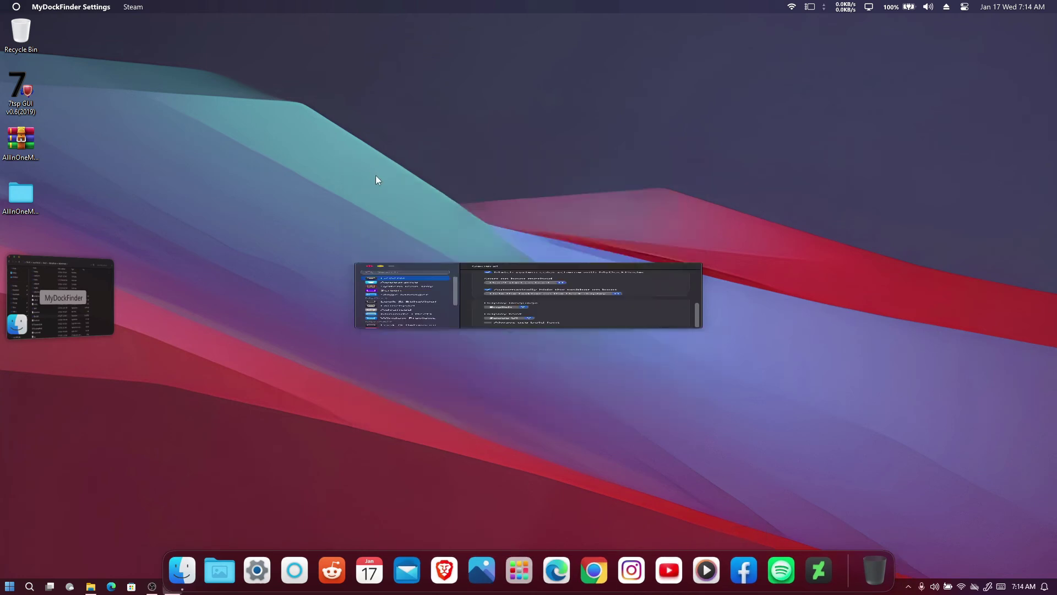
{"action": "right_click", "coordinate": [850, 563]}
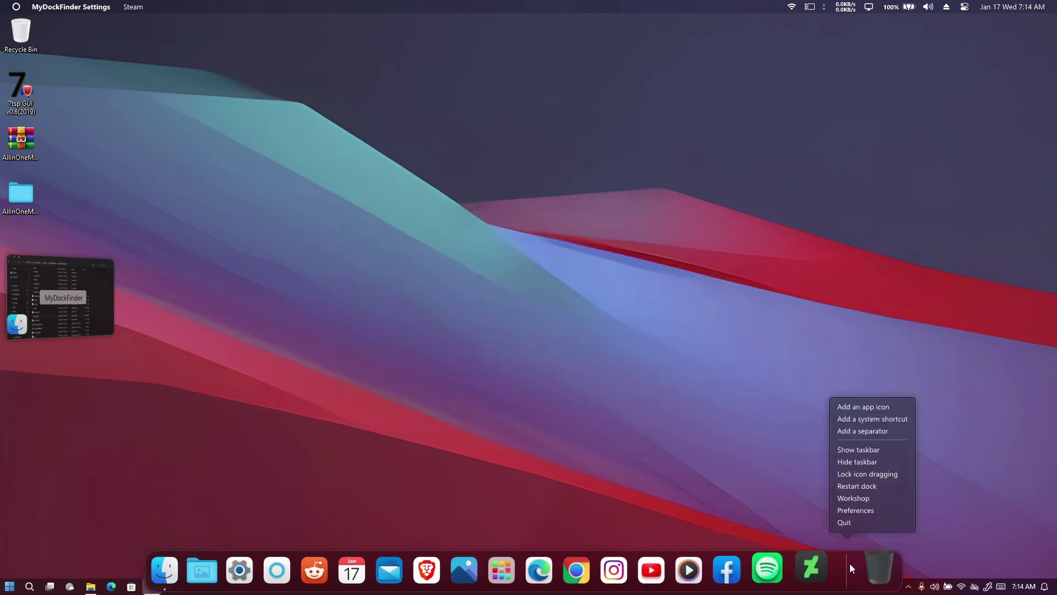
{"action": "left_click", "coordinate": [866, 484]}
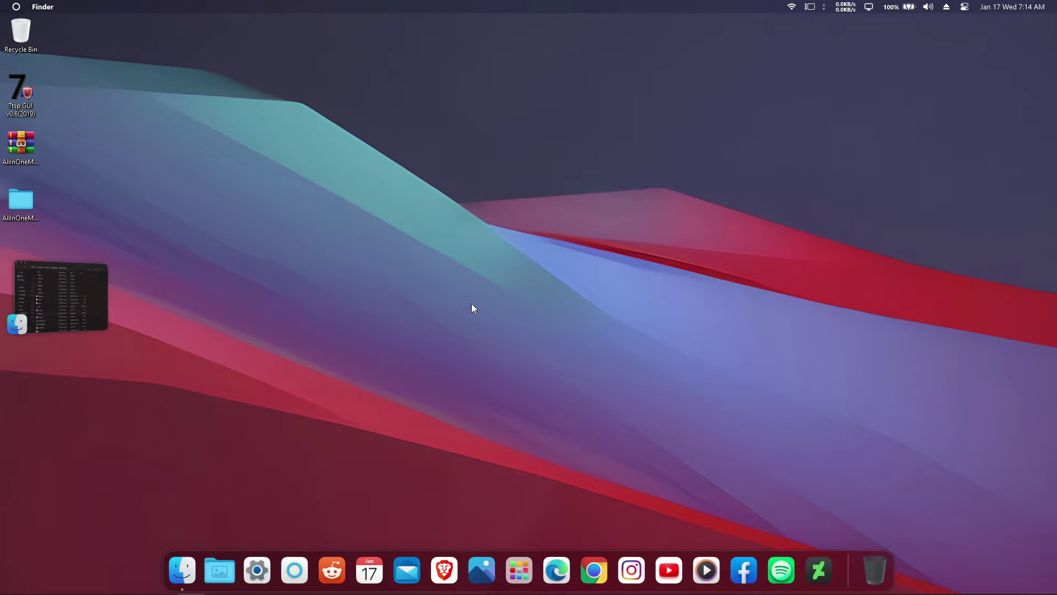
Set the lake-mountains-rocks-twilight-sunset JPG from the AllInOneMacOS folder on the Desktop as the desktop background.
{"action": "left_click", "coordinate": [77, 305]}
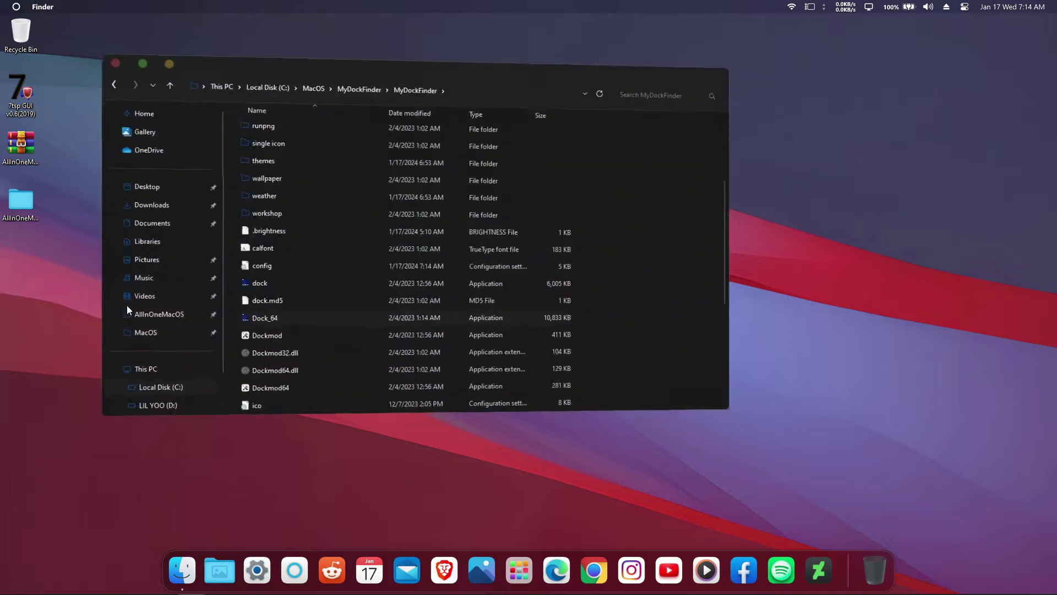
{"action": "left_click", "coordinate": [177, 196]}
{"action": "left_click", "coordinate": [272, 137]}
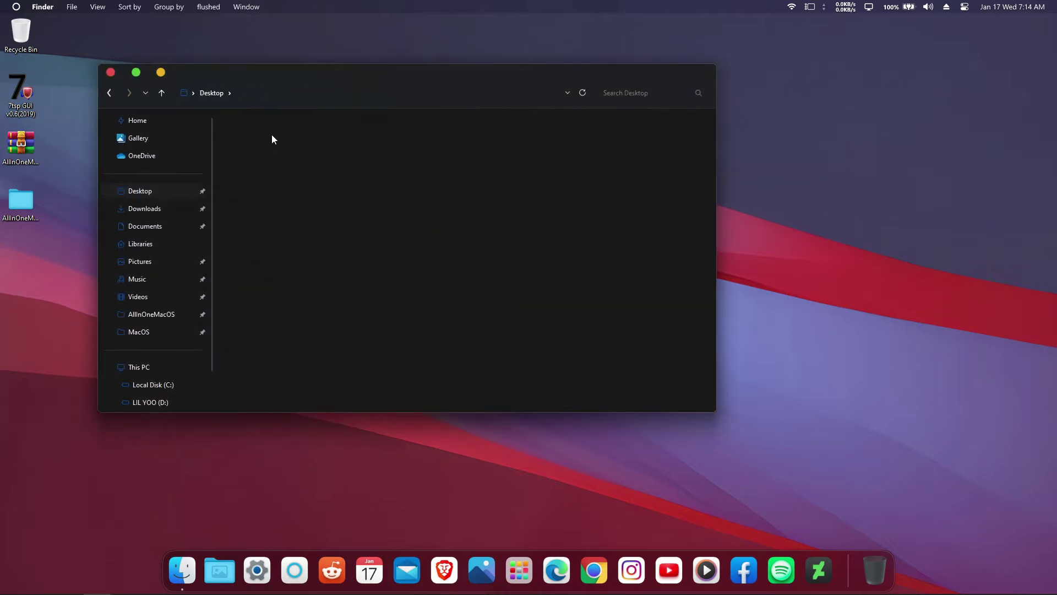
{"action": "double_click", "coordinate": [272, 138]}
{"action": "left_click", "coordinate": [278, 220]}
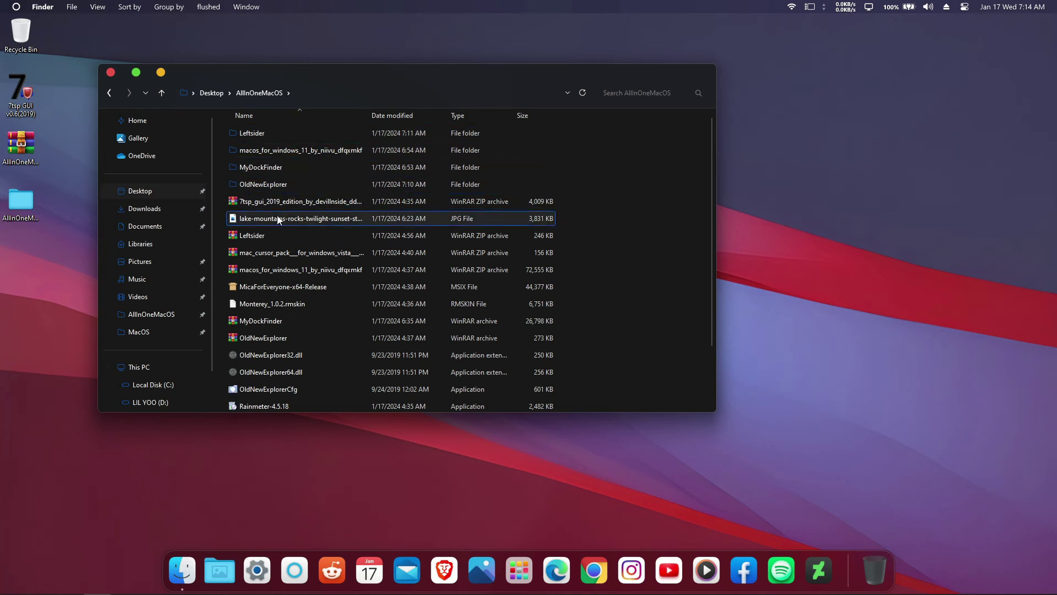
{"action": "right_click", "coordinate": [339, 220]}
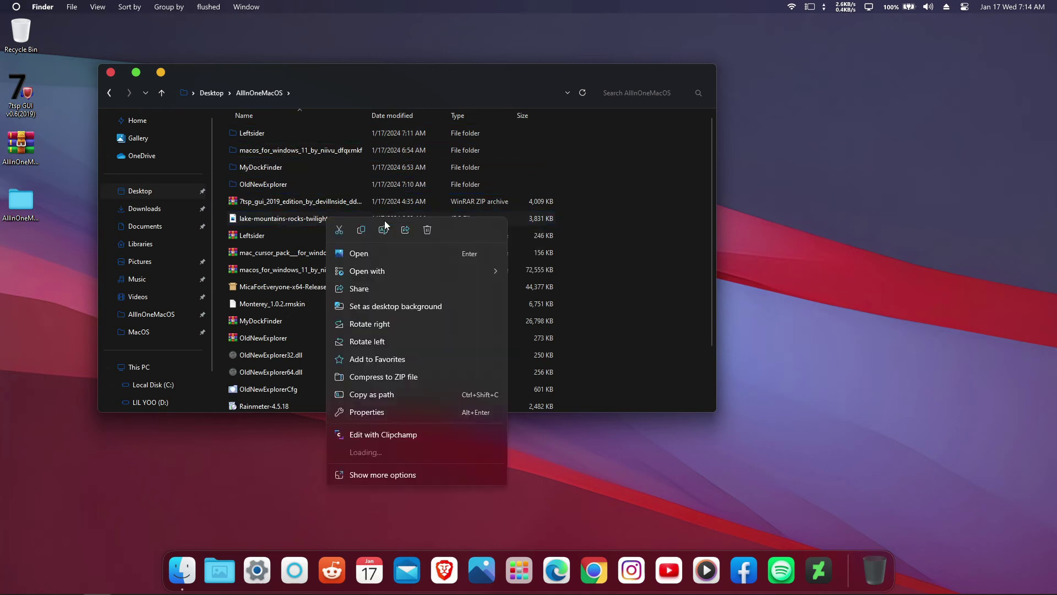
{"action": "left_click", "coordinate": [383, 309]}
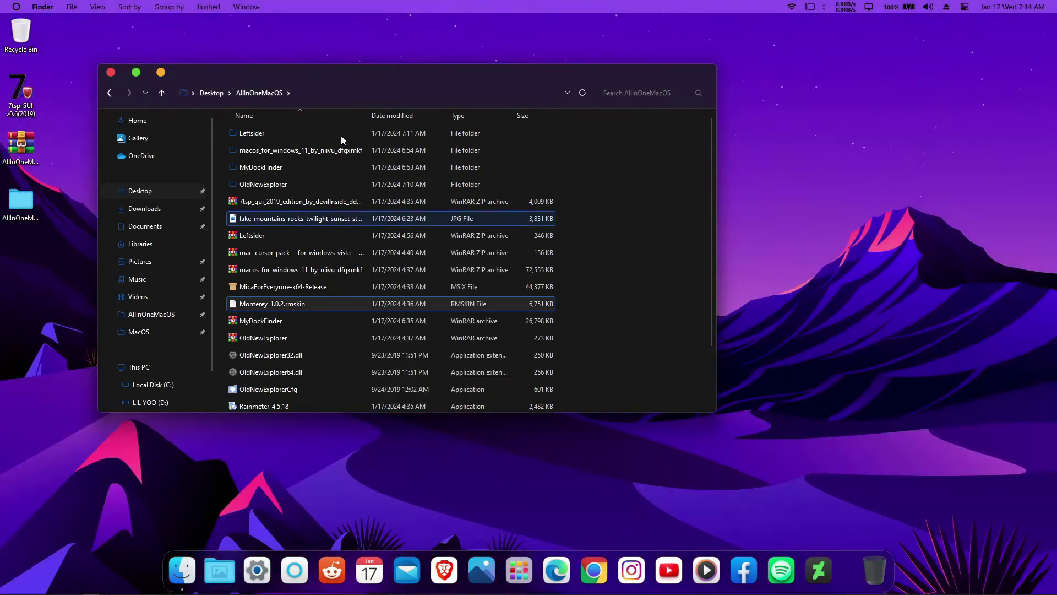
Open the Release_x64 (1) archive in the AllInOneMacOS folder and extract its Release folder to the Desktop.
{"action": "scroll", "coordinate": [323, 238], "scroll_direction": "down", "scroll_amount": 2}
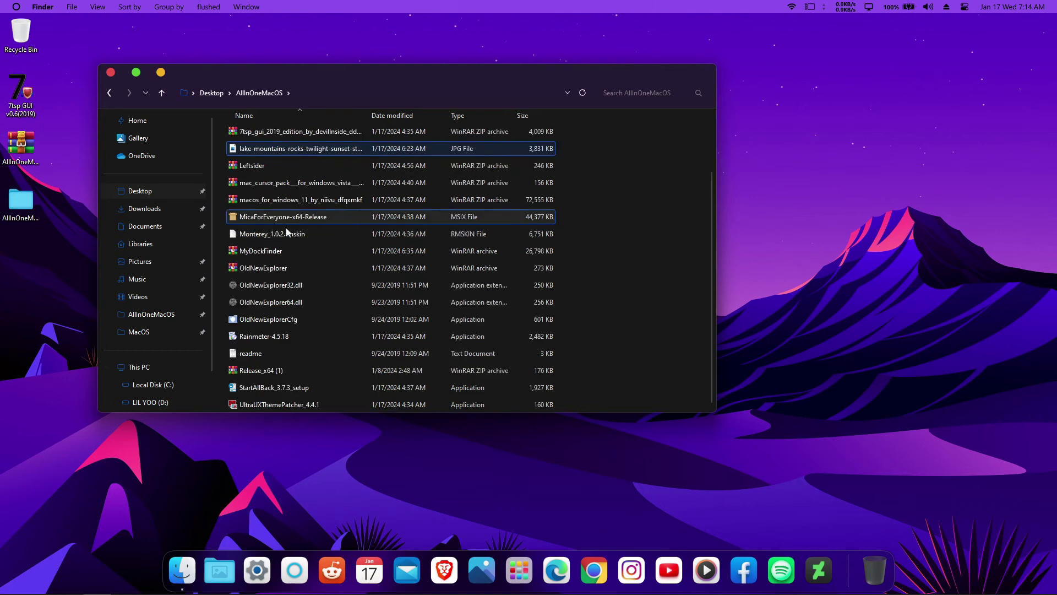
{"action": "scroll", "coordinate": [283, 199], "scroll_direction": "up", "scroll_amount": 2}
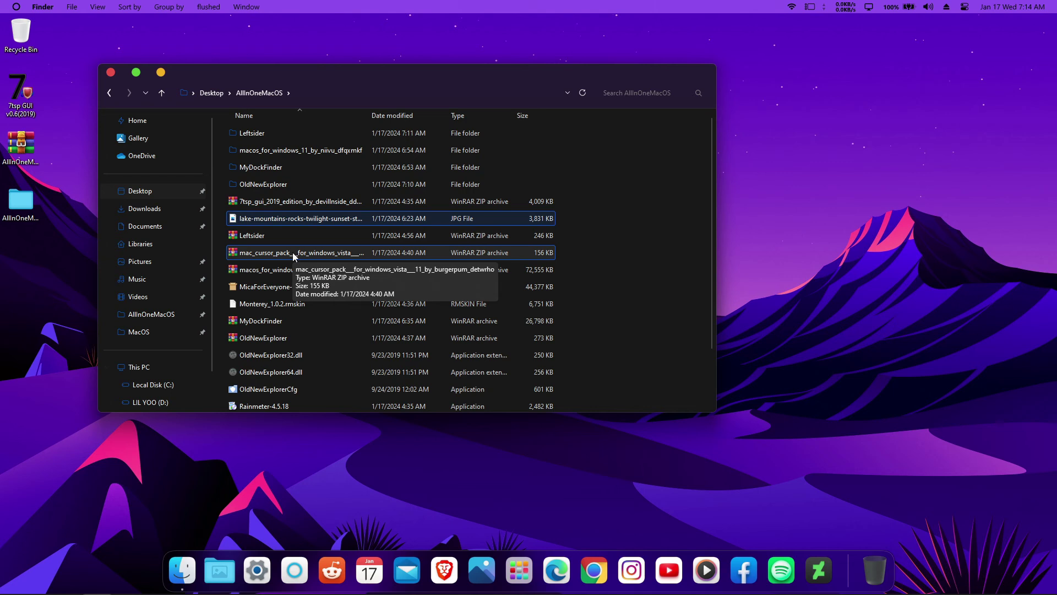
{"action": "left_click_drag", "start_coordinate": [413, 78], "coordinate": [497, 73]}
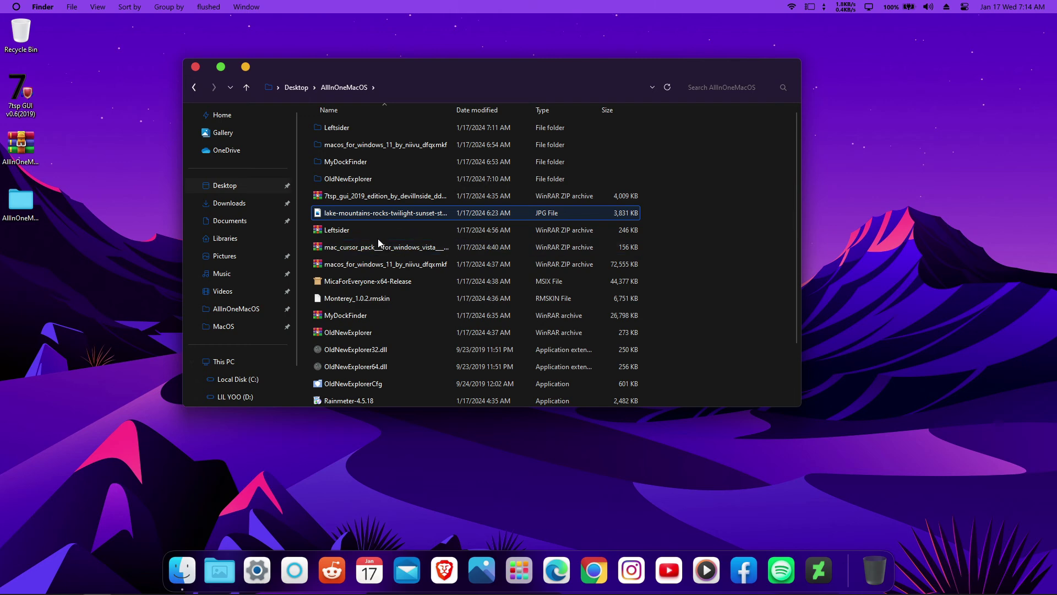
{"action": "scroll", "coordinate": [393, 338], "scroll_direction": "down", "scroll_amount": 2}
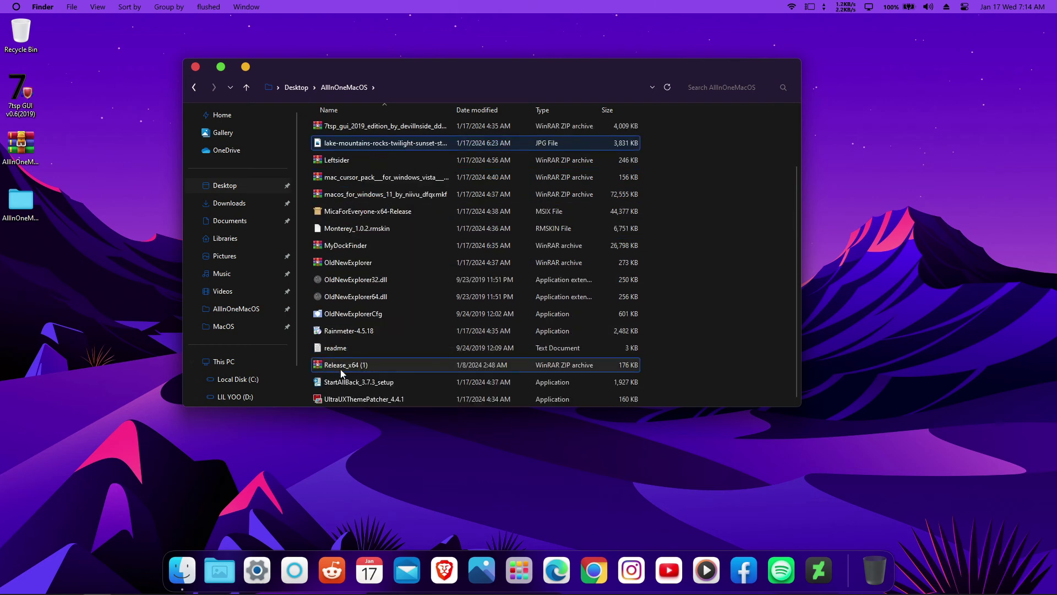
{"action": "left_click", "coordinate": [342, 368]}
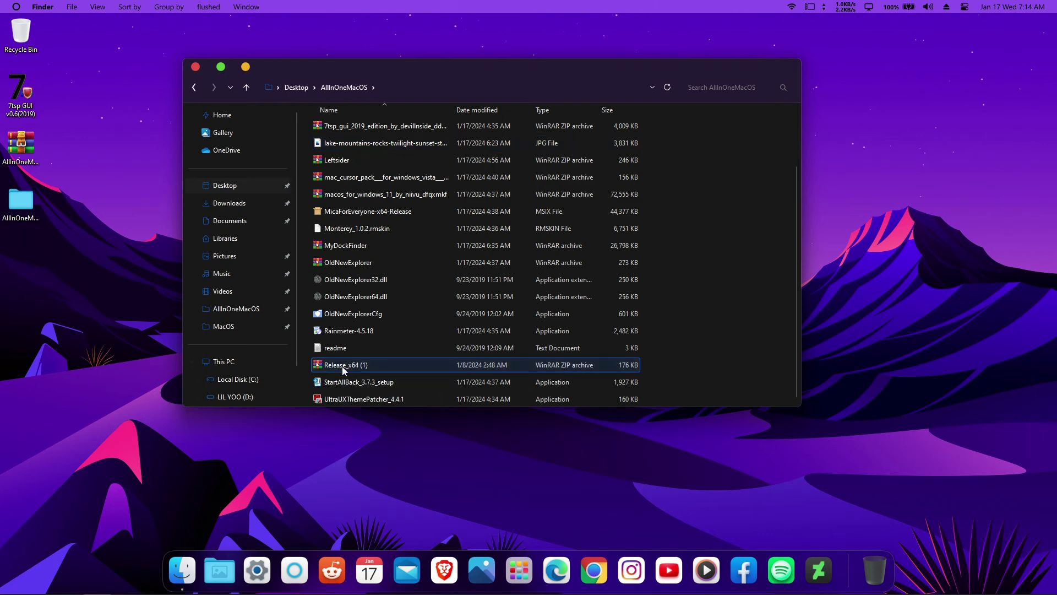
{"action": "double_click", "coordinate": [375, 364]}
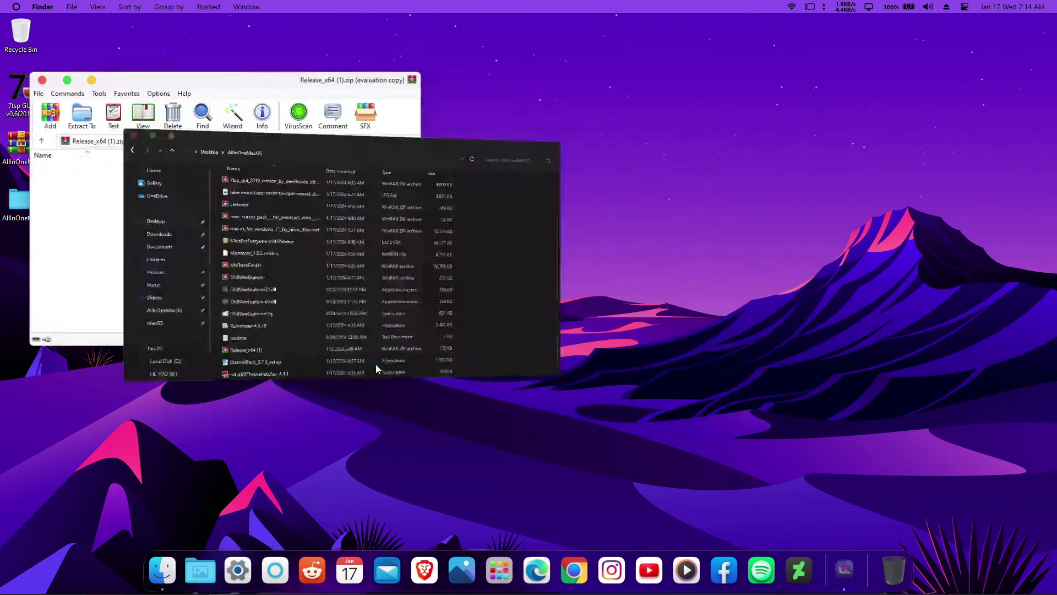
{"action": "left_click", "coordinate": [55, 175]}
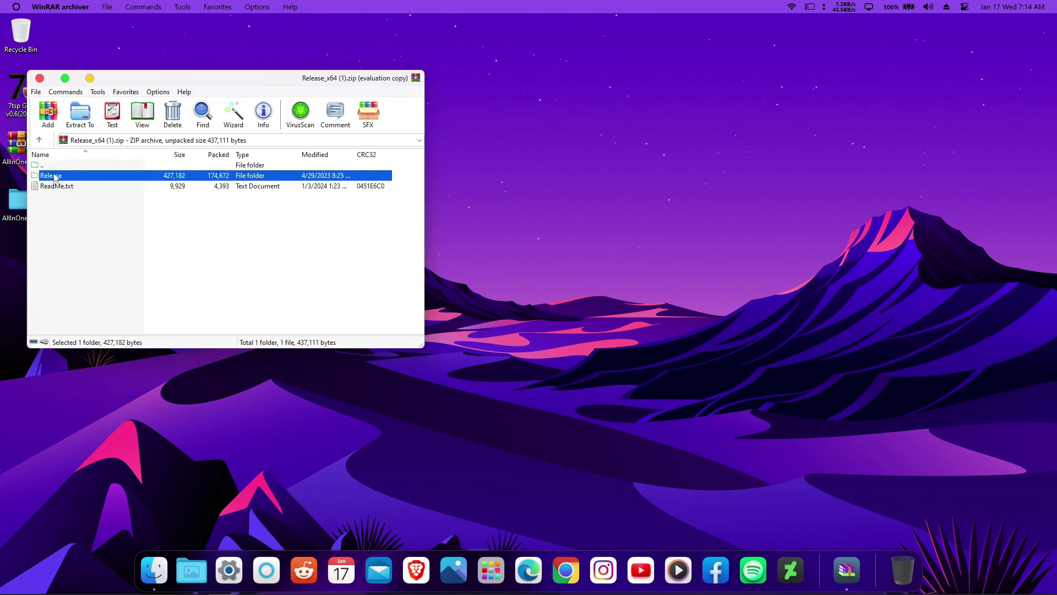
{"action": "left_click_drag", "start_coordinate": [55, 178], "coordinate": [555, 157]}
{"action": "left_click", "coordinate": [772, 138]}
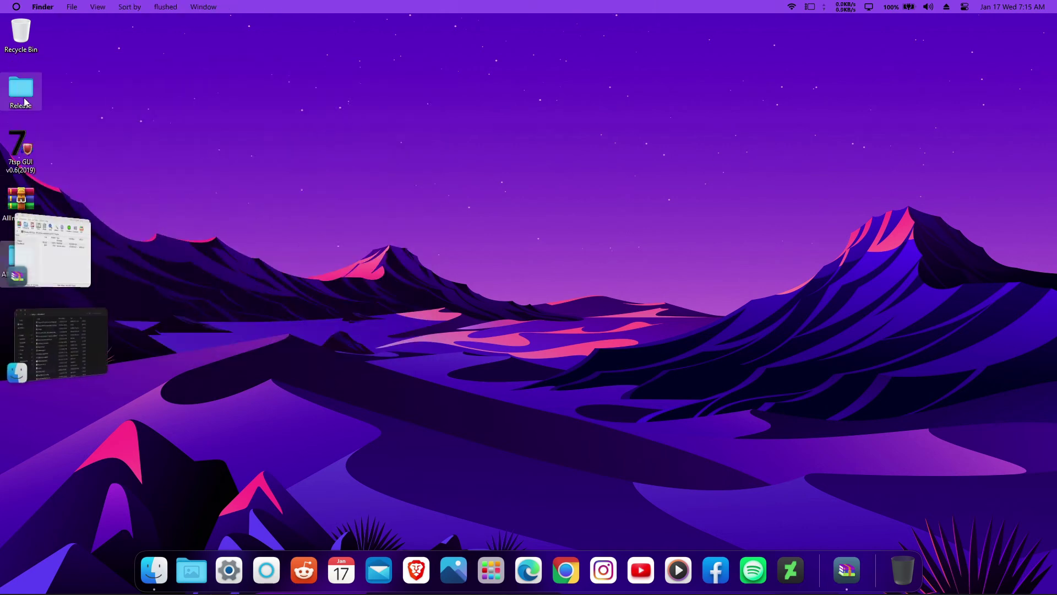
Move the Release folder from the Desktop into the MacOS folder on Local Disk (C:).
{"action": "right_click", "coordinate": [36, 98]}
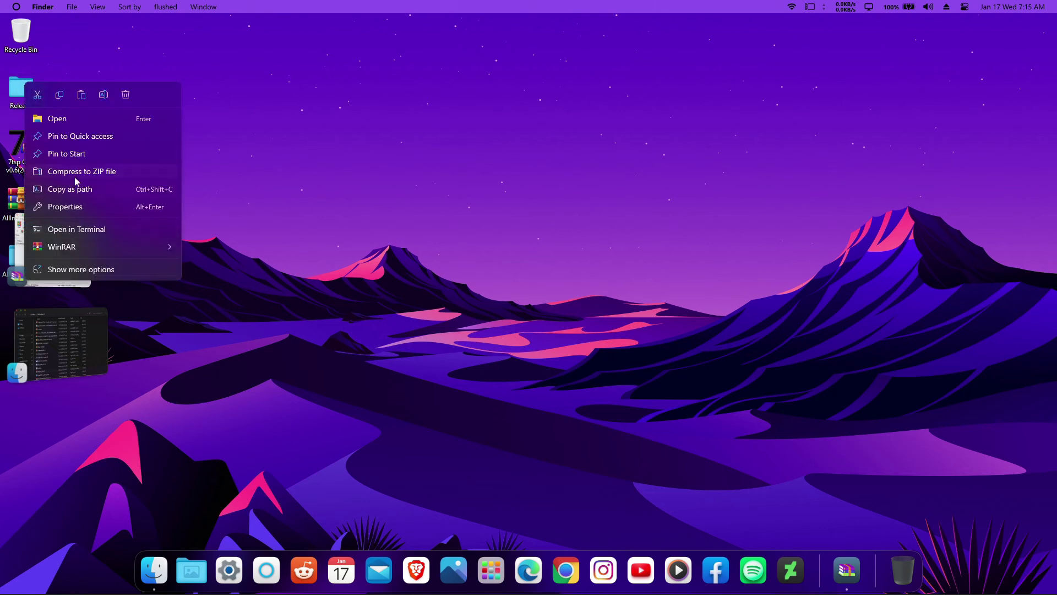
{"action": "left_click", "coordinate": [38, 95]}
{"action": "left_click", "coordinate": [58, 342]}
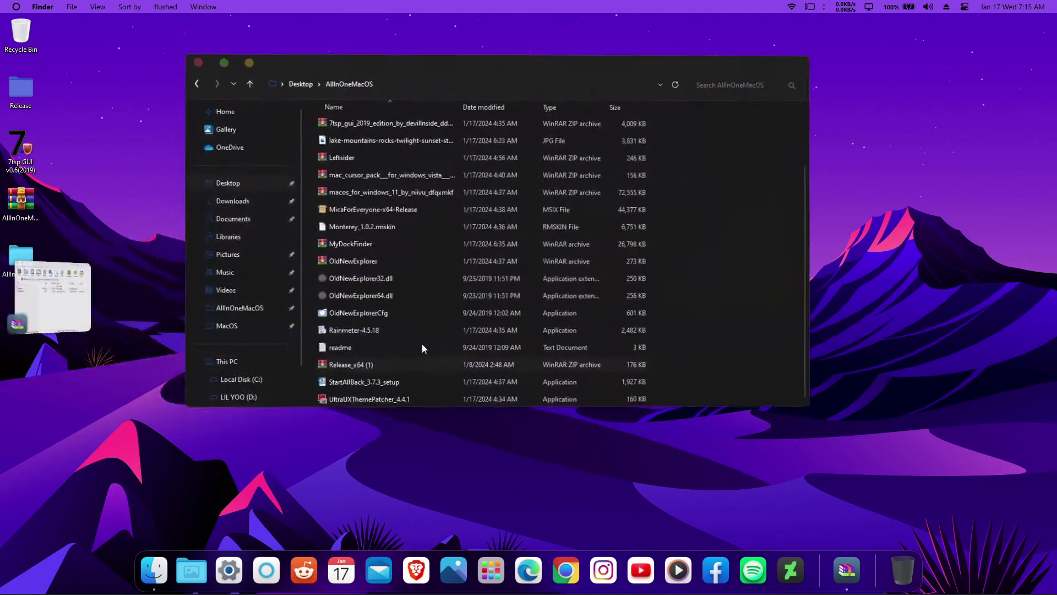
{"action": "left_click", "coordinate": [236, 380]}
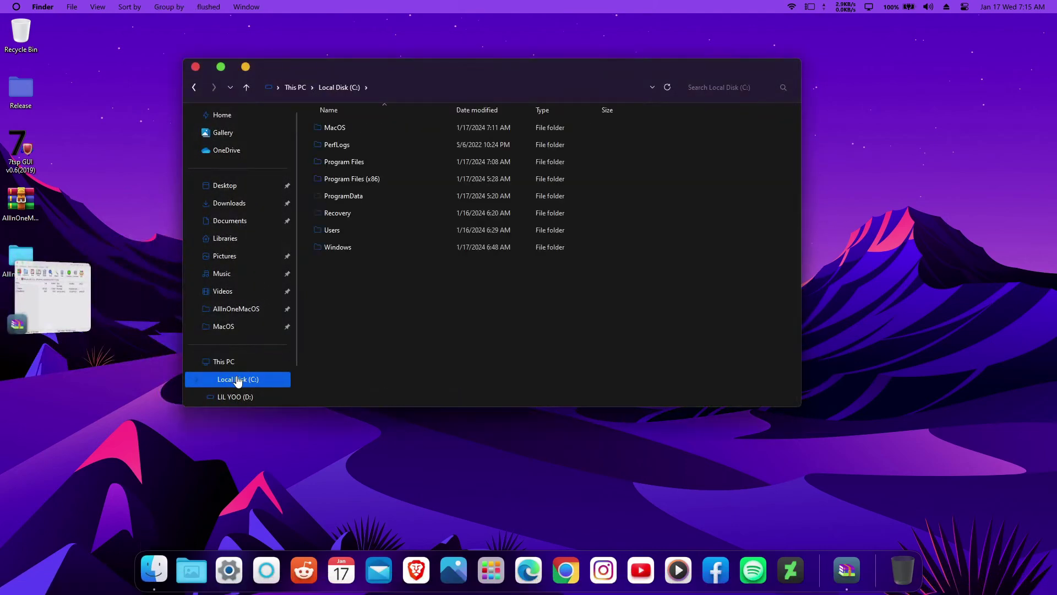
{"action": "double_click", "coordinate": [317, 128]}
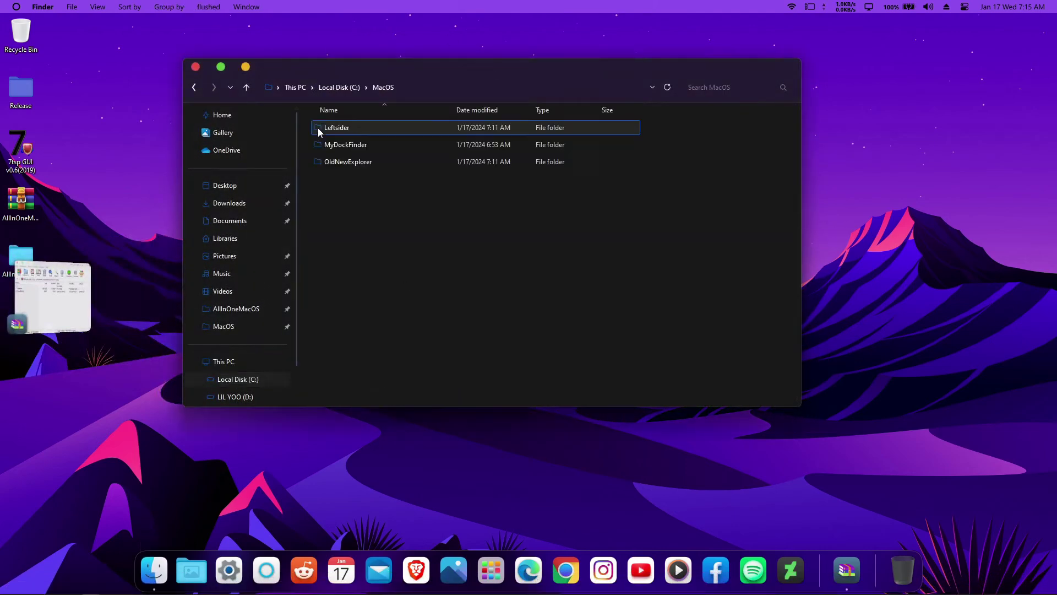
{"action": "right_click", "coordinate": [413, 219]}
{"action": "left_click", "coordinate": [425, 231]}
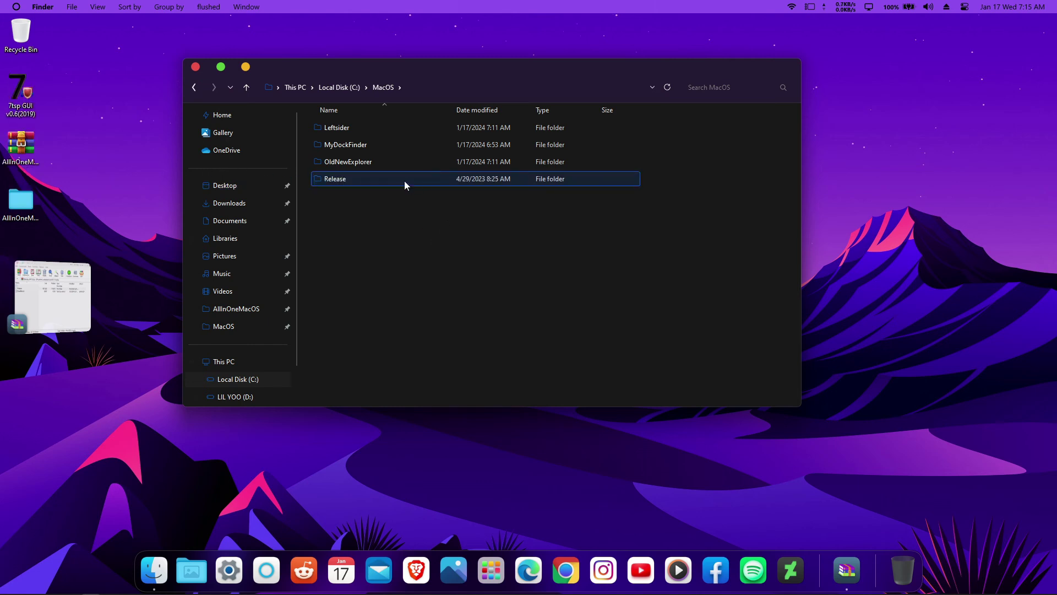
Run the register script in the moved Release folder as administrator, acknowledge its message and close the command window.
{"action": "double_click", "coordinate": [393, 181]}
{"action": "left_click", "coordinate": [341, 164]}
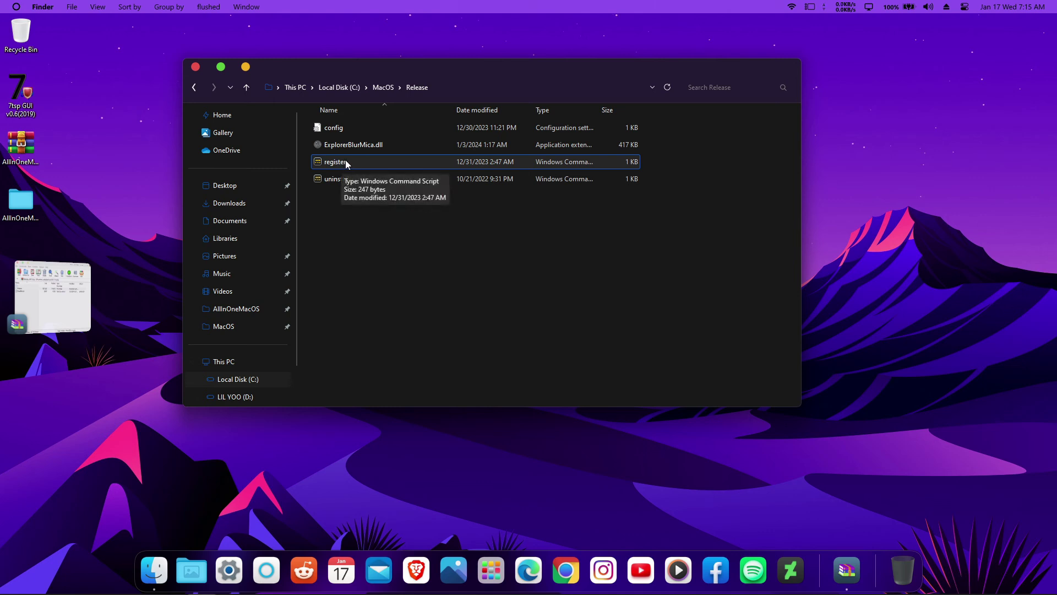
{"action": "right_click", "coordinate": [345, 161]}
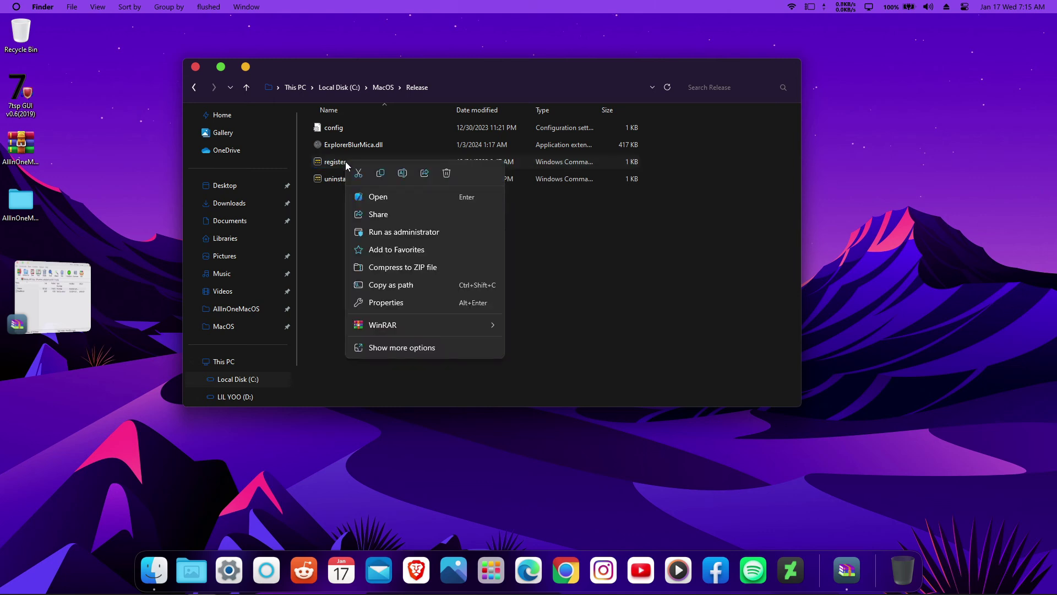
{"action": "left_click", "coordinate": [409, 234]}
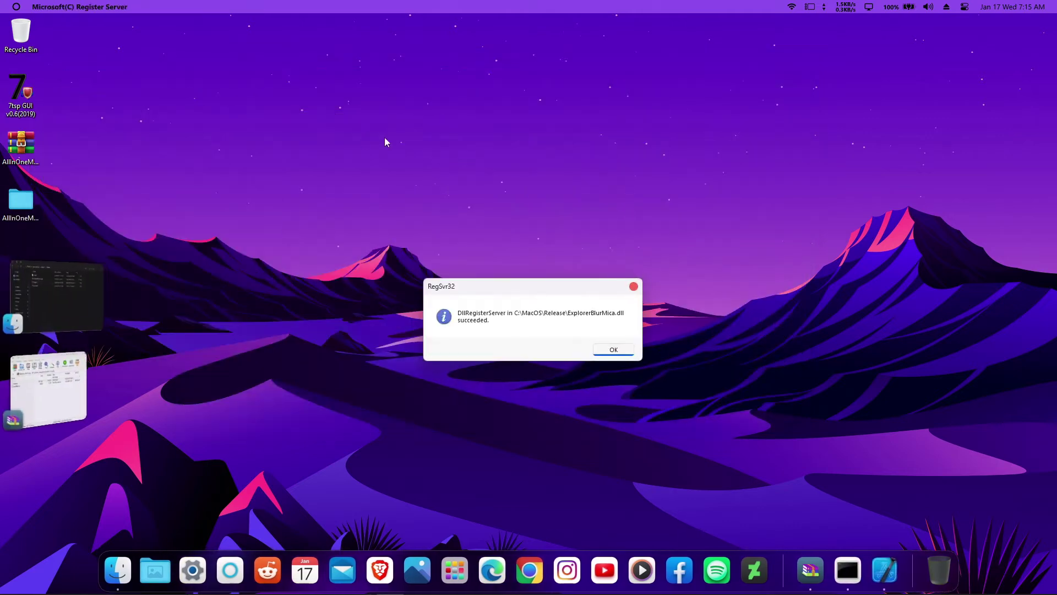
{"action": "left_click", "coordinate": [613, 346]}
{"action": "left_click", "coordinate": [89, 211]}
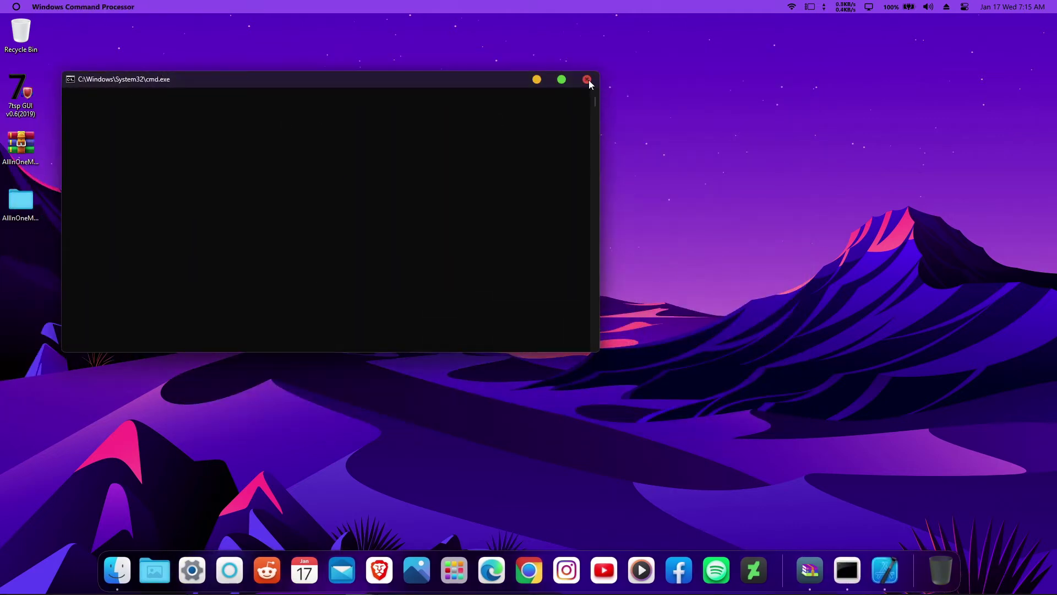
{"action": "left_click", "coordinate": [587, 80]}
Close the Release folder window and reopen File Explorer to load the registered ExplorerBlurMica effect.
{"action": "left_click", "coordinate": [69, 257]}
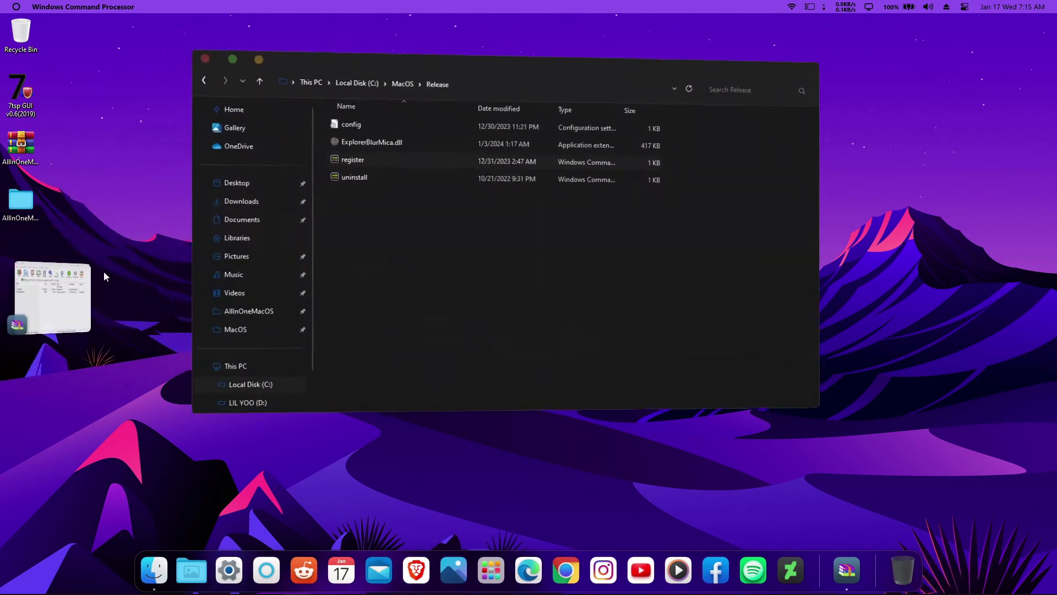
{"action": "left_click", "coordinate": [200, 63]}
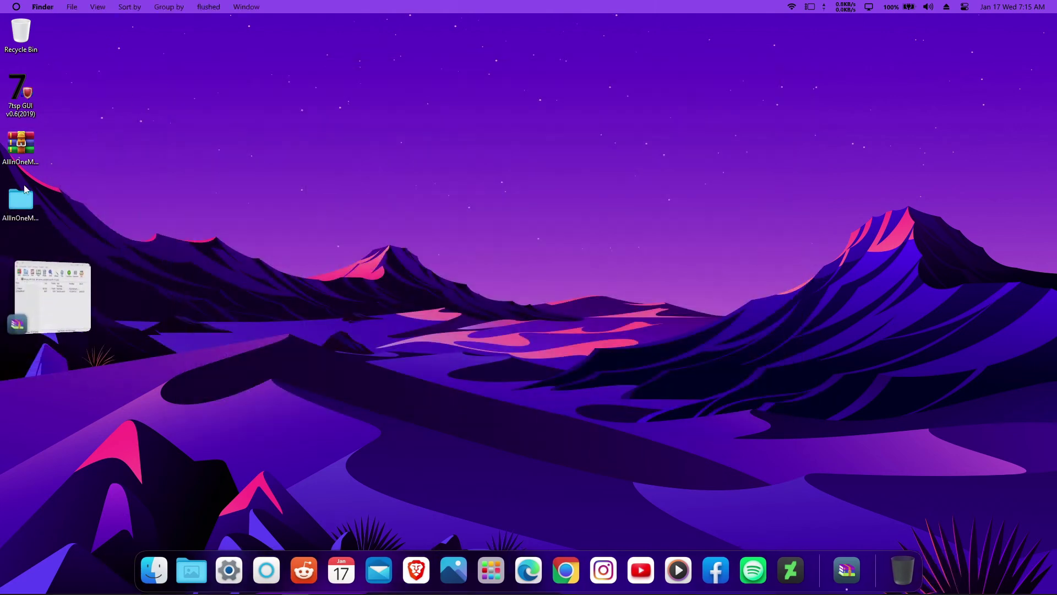
{"action": "left_click", "coordinate": [149, 559]}
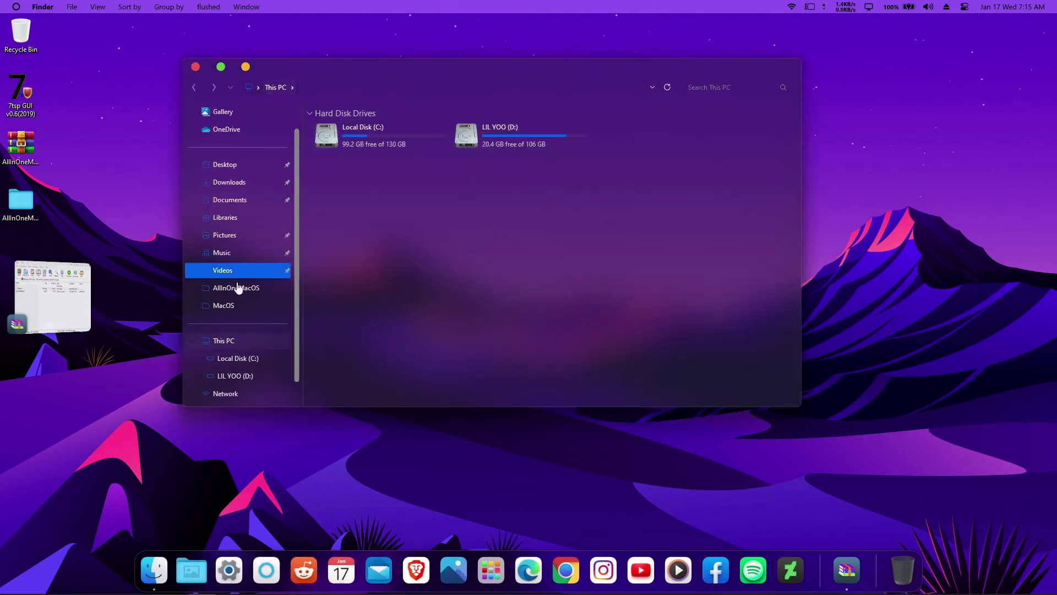
{"action": "scroll", "coordinate": [236, 363], "scroll_direction": "up", "scroll_amount": 1}
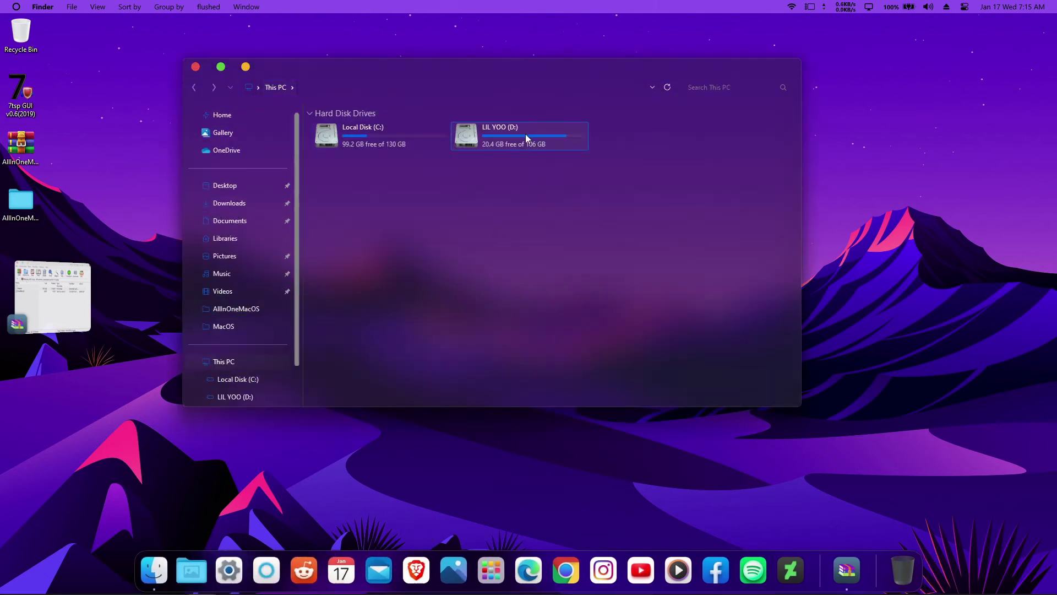
Open the mac_cursor_pack archive in the Desktop's AllInOneMacOS folder and extract its mac cursor folder to the Desktop.
{"action": "left_click", "coordinate": [239, 192]}
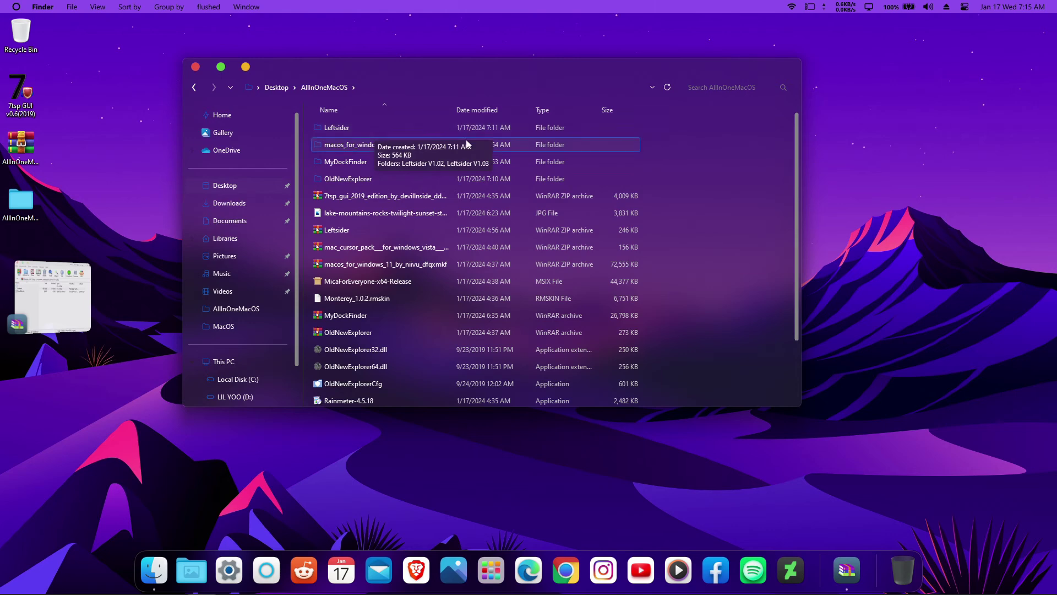
{"action": "scroll", "coordinate": [384, 253], "scroll_direction": "down", "scroll_amount": 2}
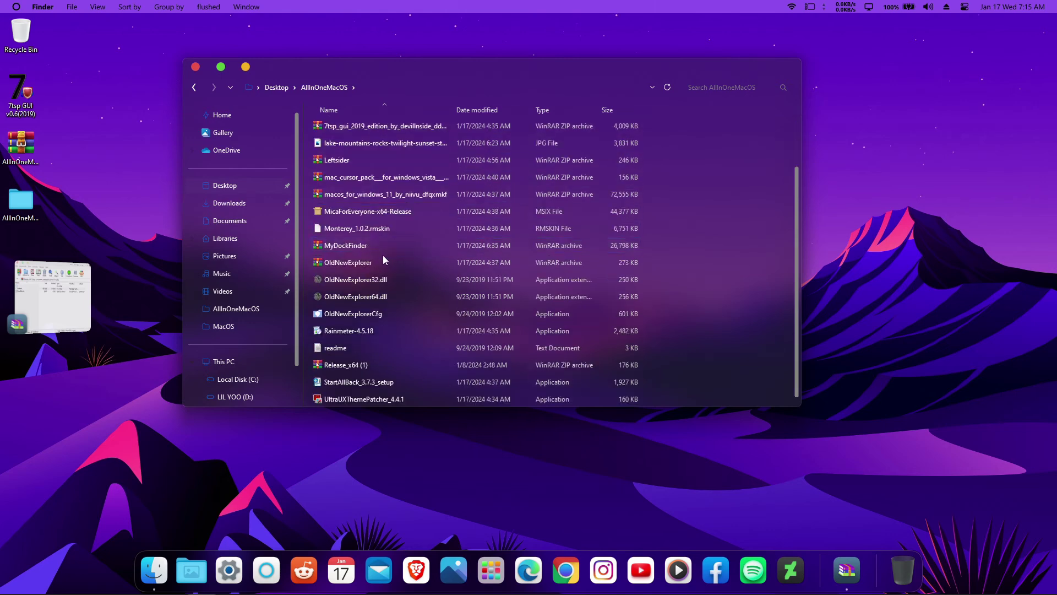
{"action": "scroll", "coordinate": [374, 278], "scroll_direction": "up", "scroll_amount": 2}
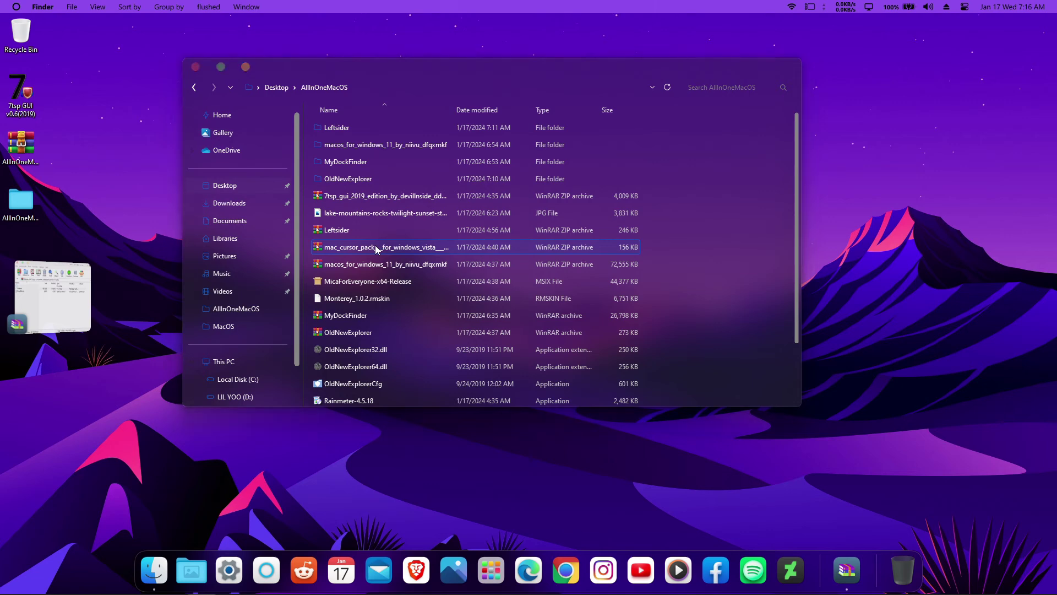
{"action": "left_click", "coordinate": [56, 177]}
{"action": "left_click_drag", "start_coordinate": [55, 181], "coordinate": [542, 123]}
{"action": "left_click", "coordinate": [563, 77]}
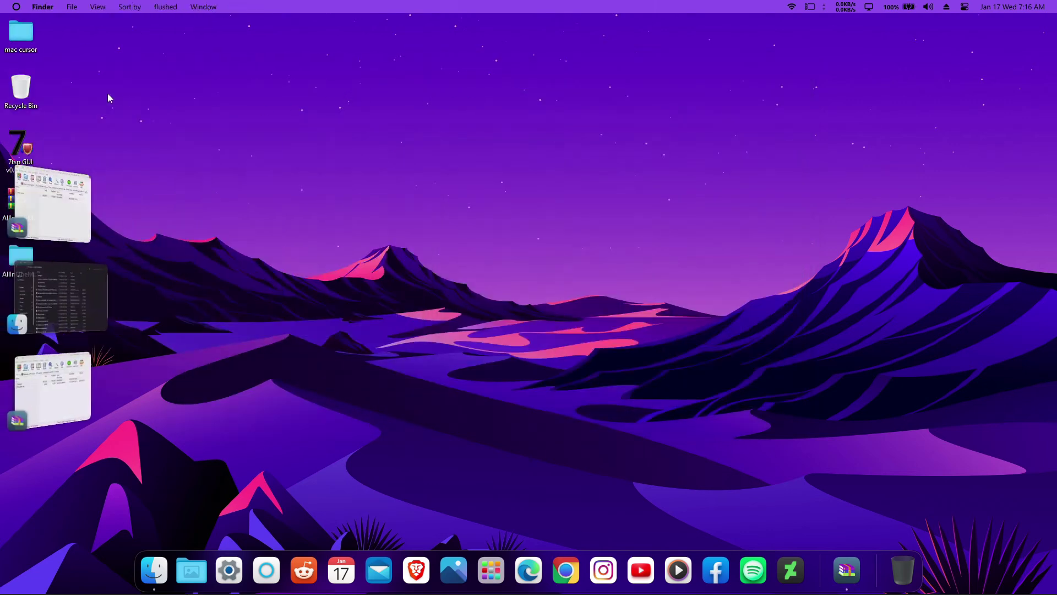
Move the install setup information file in the mac cursor folder into its cursor files subfolder and open that subfolder.
{"action": "double_click", "coordinate": [19, 34]}
{"action": "double_click", "coordinate": [355, 142]}
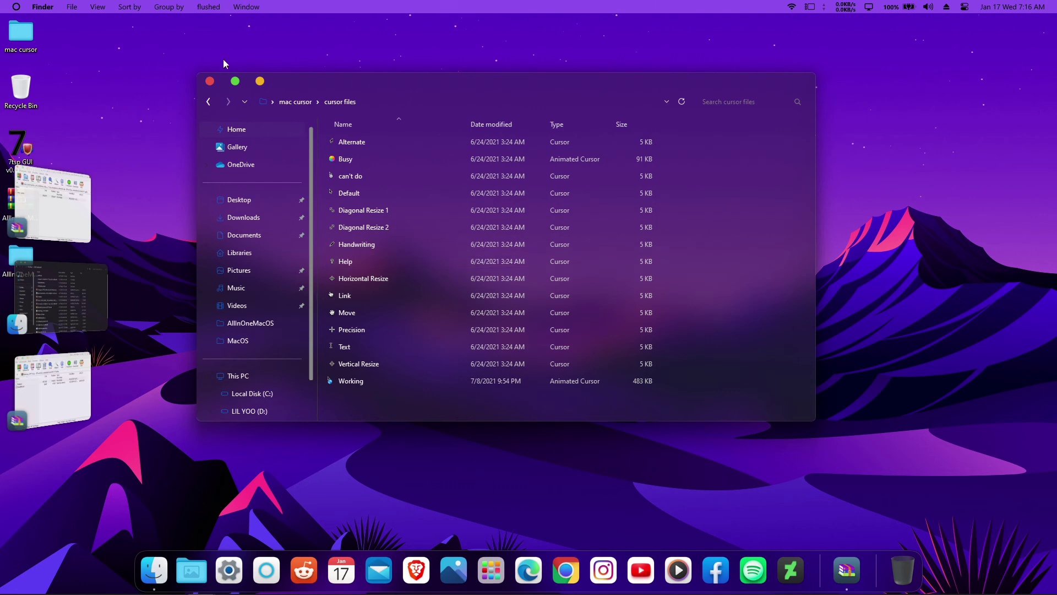
{"action": "left_click", "coordinate": [209, 102]}
{"action": "left_click", "coordinate": [356, 159]}
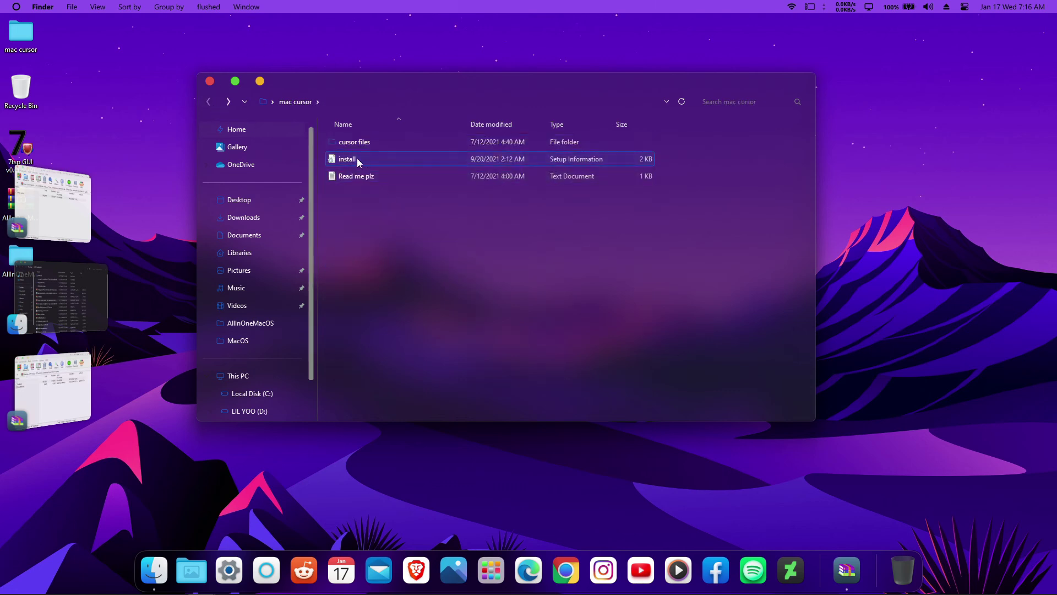
{"action": "left_click_drag", "start_coordinate": [354, 158], "coordinate": [370, 143]}
{"action": "double_click", "coordinate": [370, 143]}
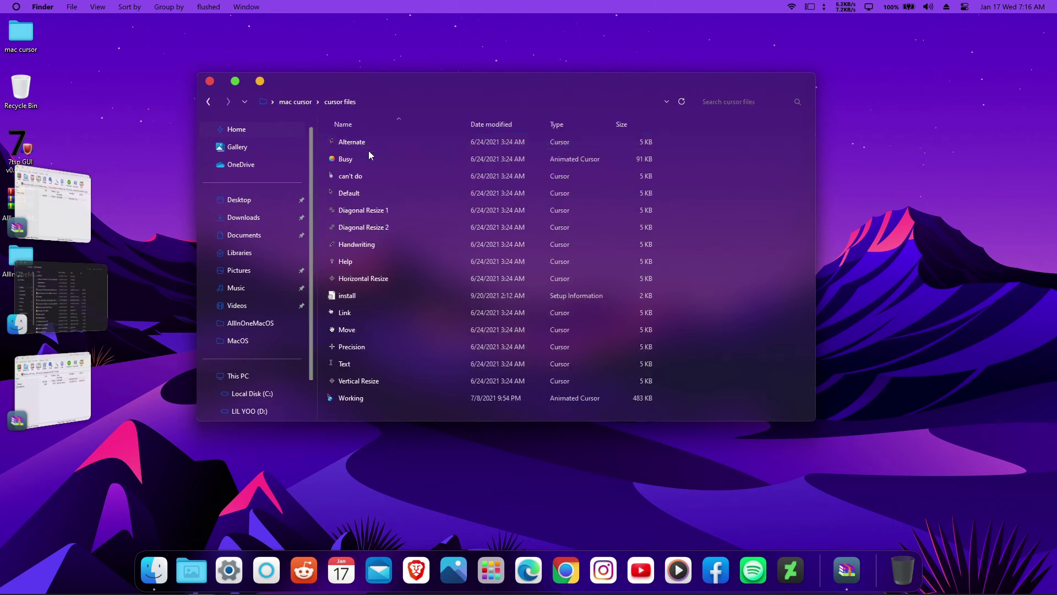
Install the cursor scheme from the install setup information file and close the cursor files window.
{"action": "right_click", "coordinate": [359, 295]}
{"action": "left_click", "coordinate": [402, 385]}
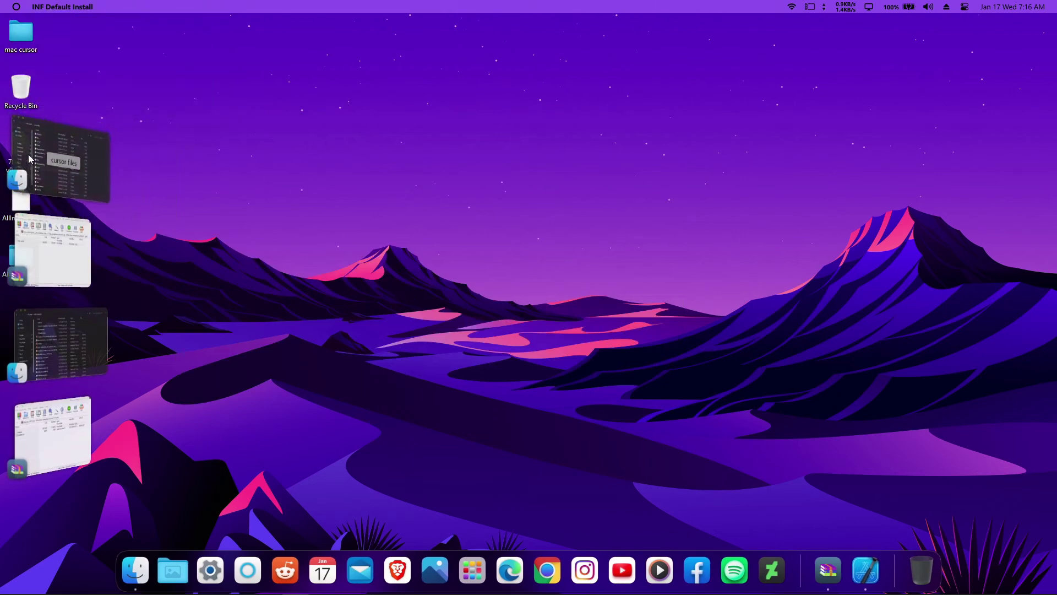
{"action": "left_click", "coordinate": [29, 159]}
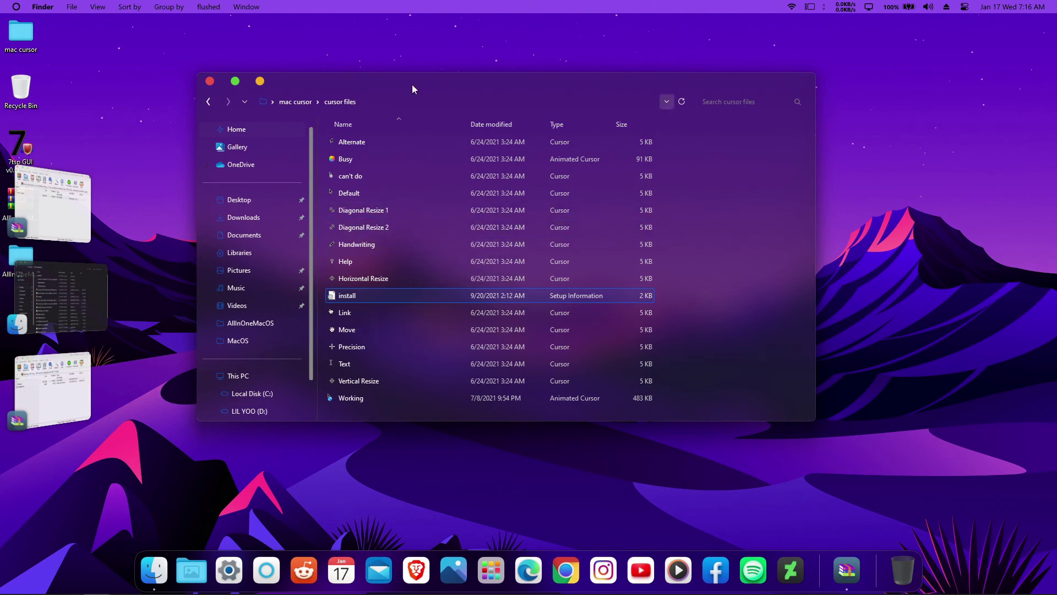
{"action": "left_click", "coordinate": [212, 83]}
Set the mouse pointer scheme to "mac :)" through the Themes personalization settings.
{"action": "key", "text": "super"}
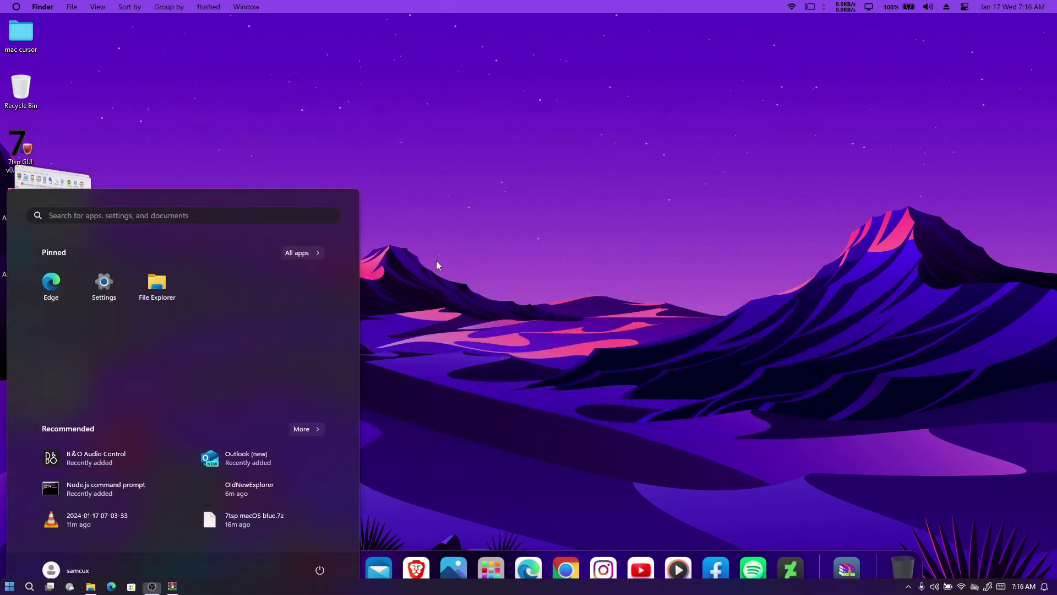
{"action": "left_click", "coordinate": [106, 273]}
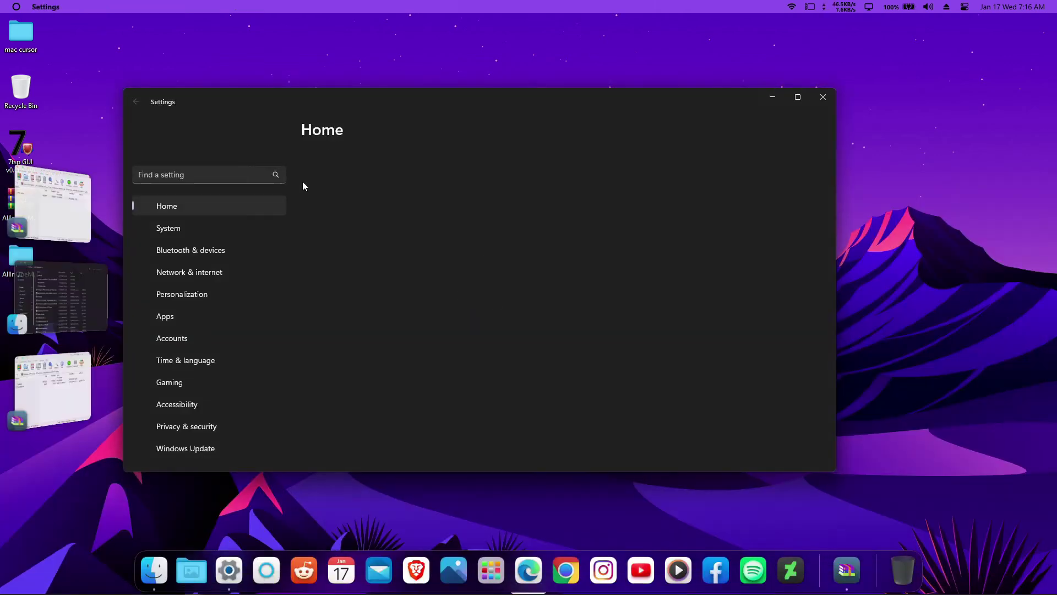
{"action": "left_click", "coordinate": [200, 293]}
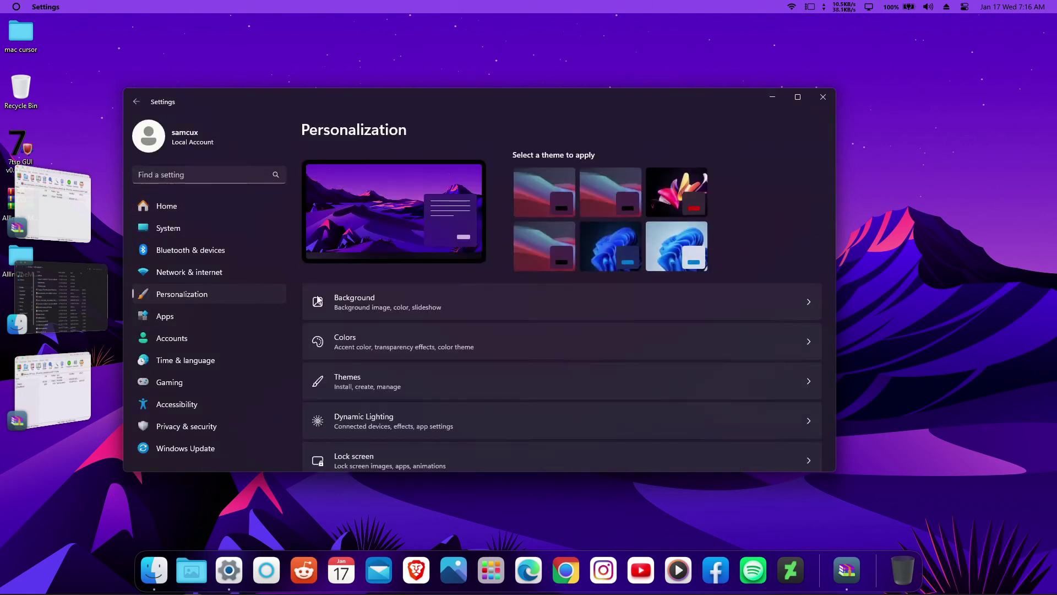
{"action": "left_click", "coordinate": [375, 379]}
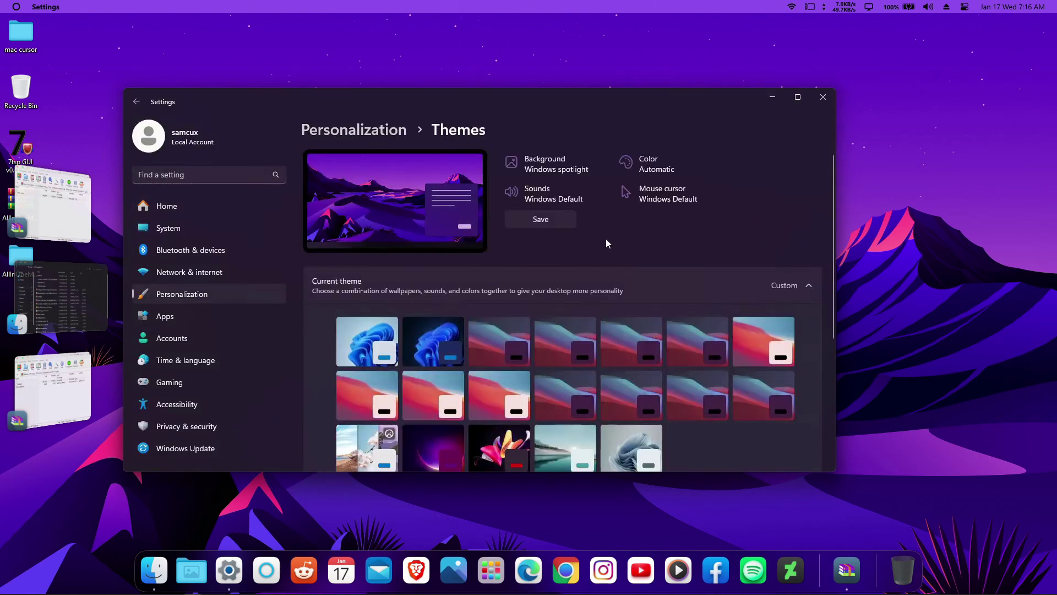
{"action": "left_click", "coordinate": [658, 203]}
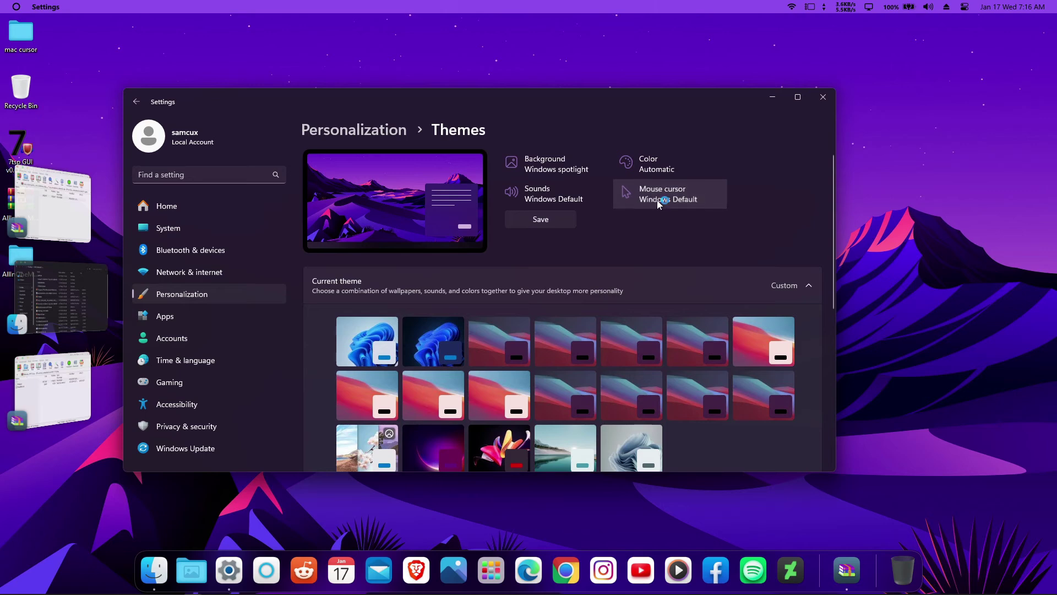
{"action": "left_click", "coordinate": [171, 187]}
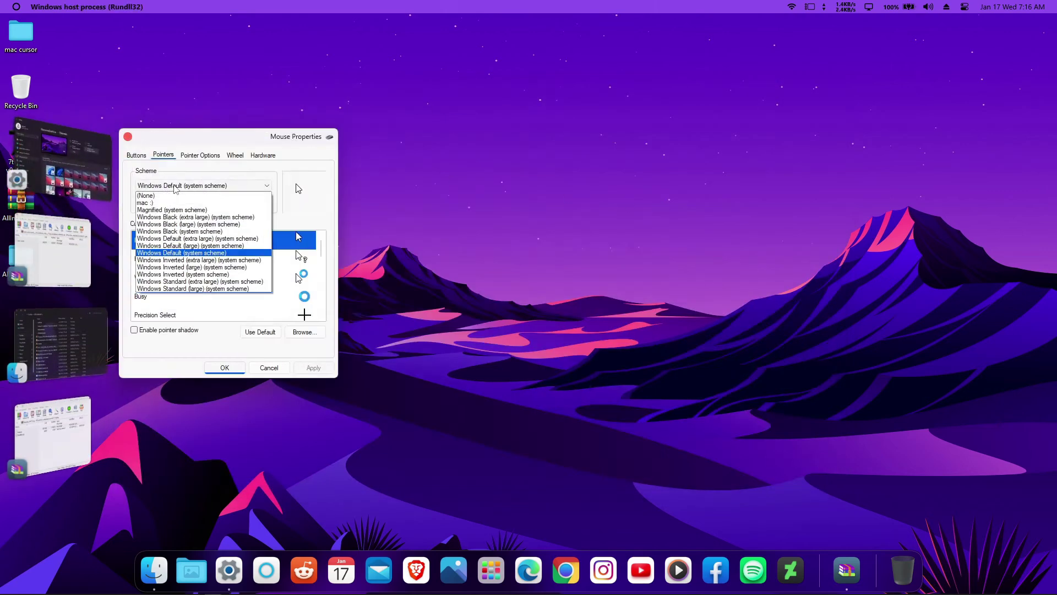
{"action": "left_click", "coordinate": [162, 201]}
{"action": "left_click", "coordinate": [224, 368]}
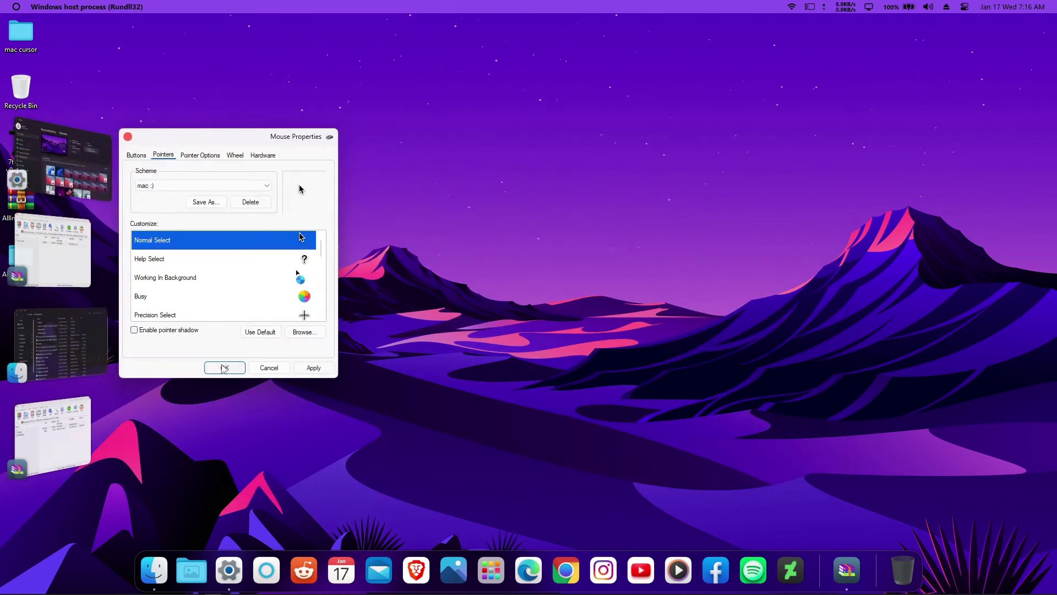
{"action": "left_click", "coordinate": [564, 348]}
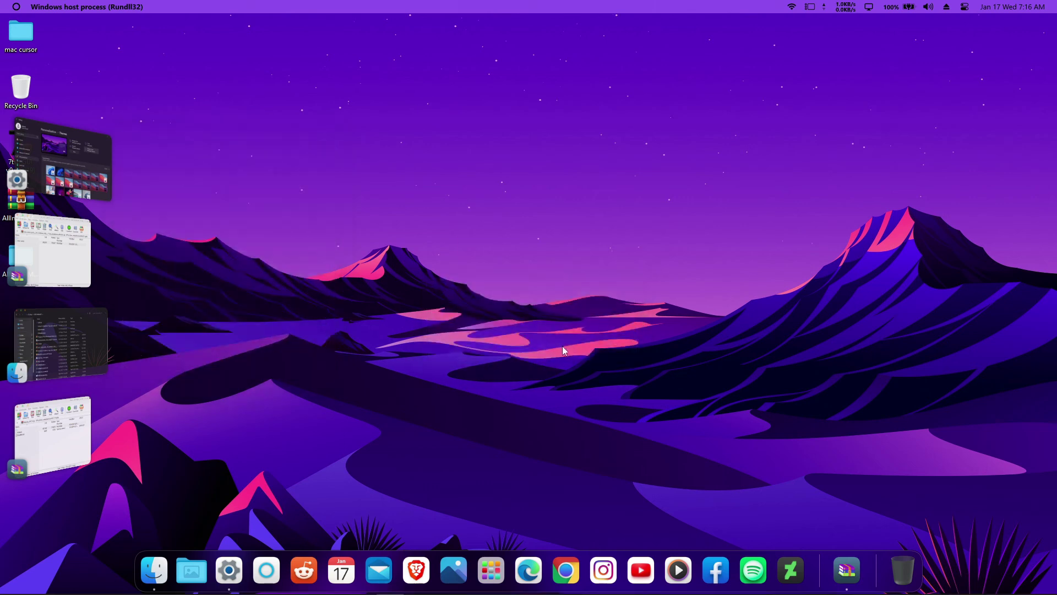
Refresh the desktop and close the Settings window.
{"action": "right_click", "coordinate": [476, 136]}
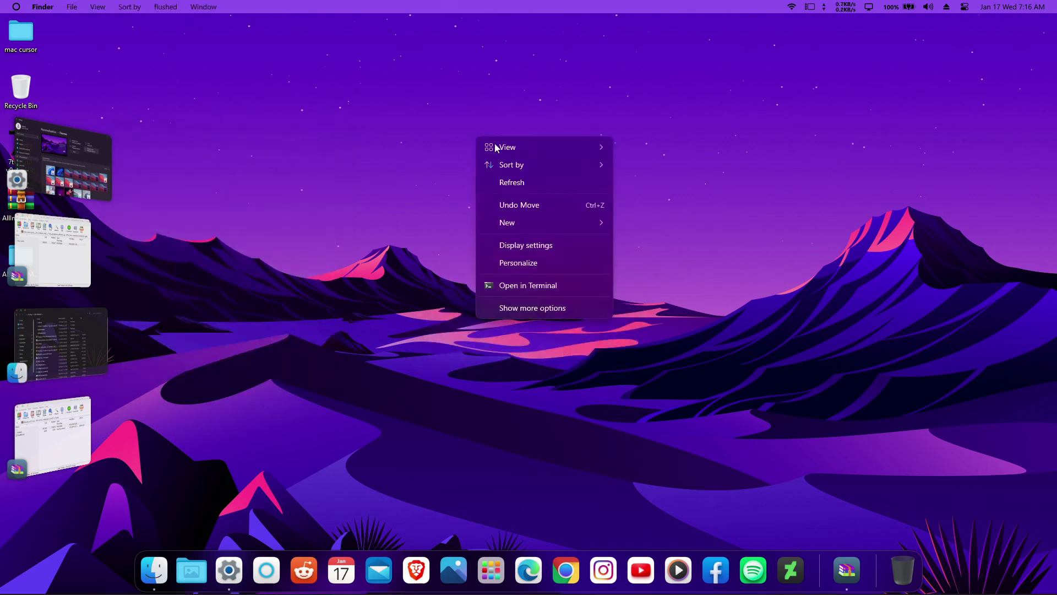
{"action": "left_click", "coordinate": [508, 183]}
{"action": "left_click", "coordinate": [52, 159]}
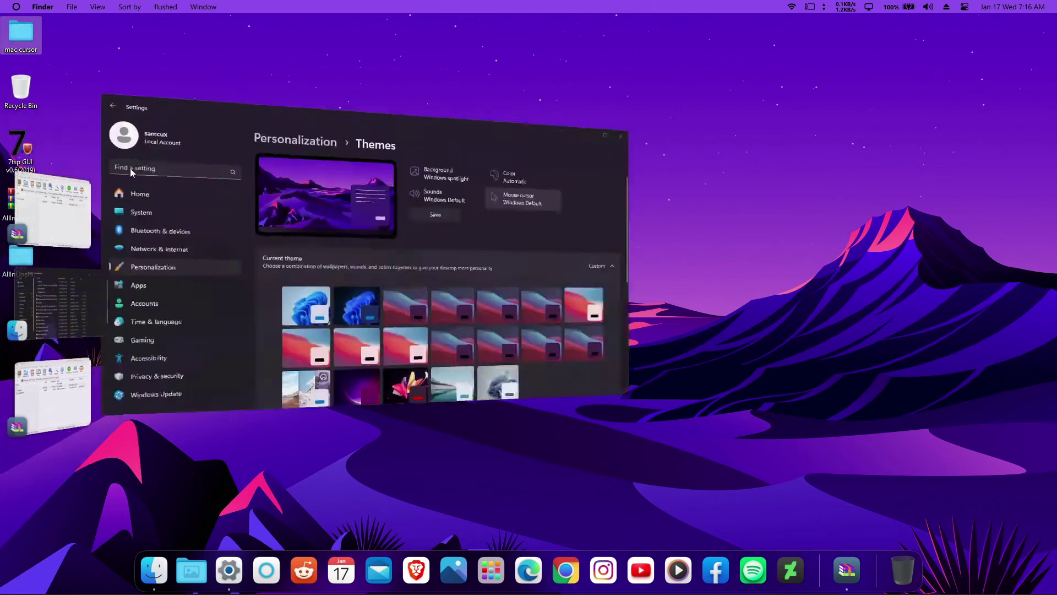
{"action": "left_click", "coordinate": [820, 98]}
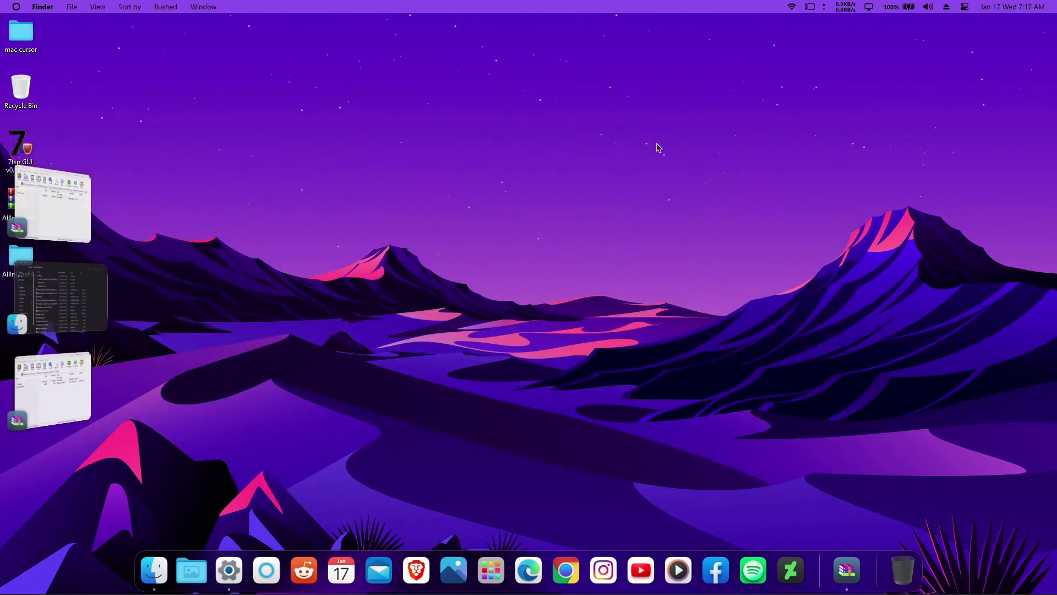
Hide the Windows taskbar using the dock's own options.
{"action": "mouse_move", "coordinate": [33, 591]}
{"action": "right_click", "coordinate": [878, 575]}
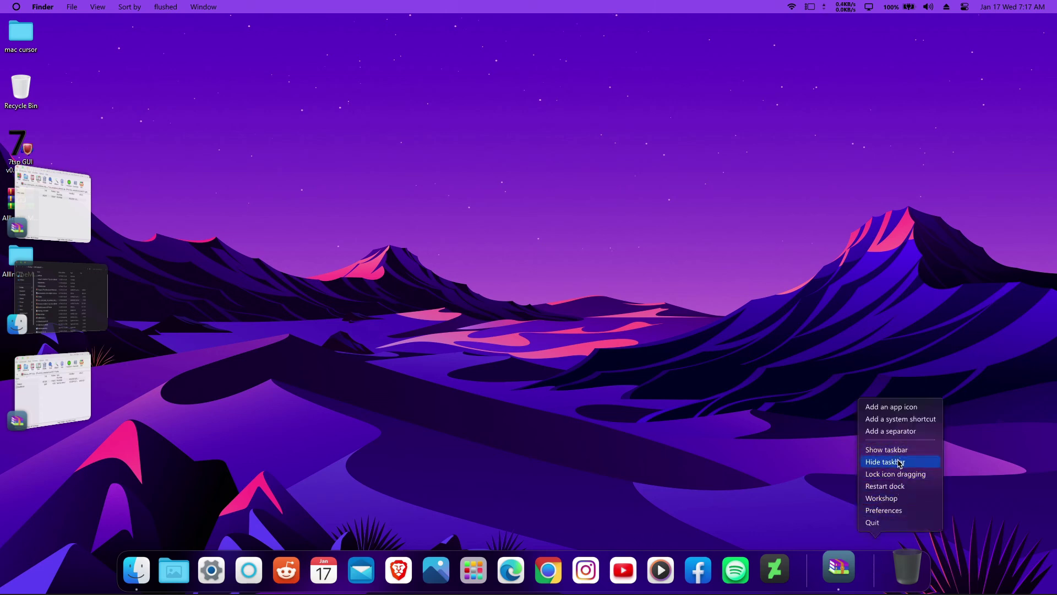
{"action": "left_click", "coordinate": [900, 462]}
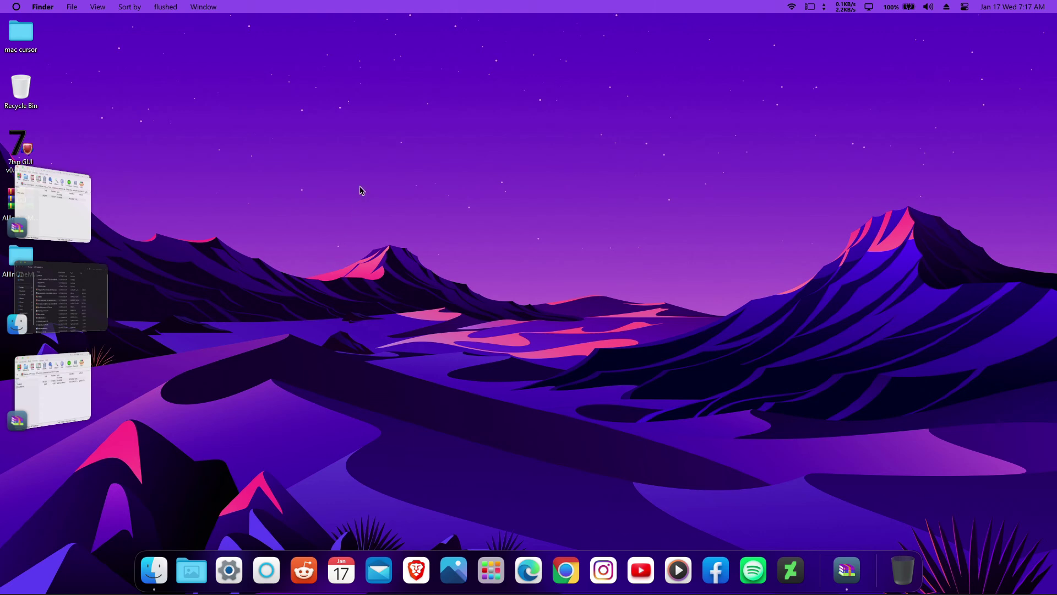
Install Rainmeter-4.5.18 from the AllInOneMacOS folder in English as the 64-bit version with launch on startup, and run it on finishing.
{"action": "left_click", "coordinate": [70, 331]}
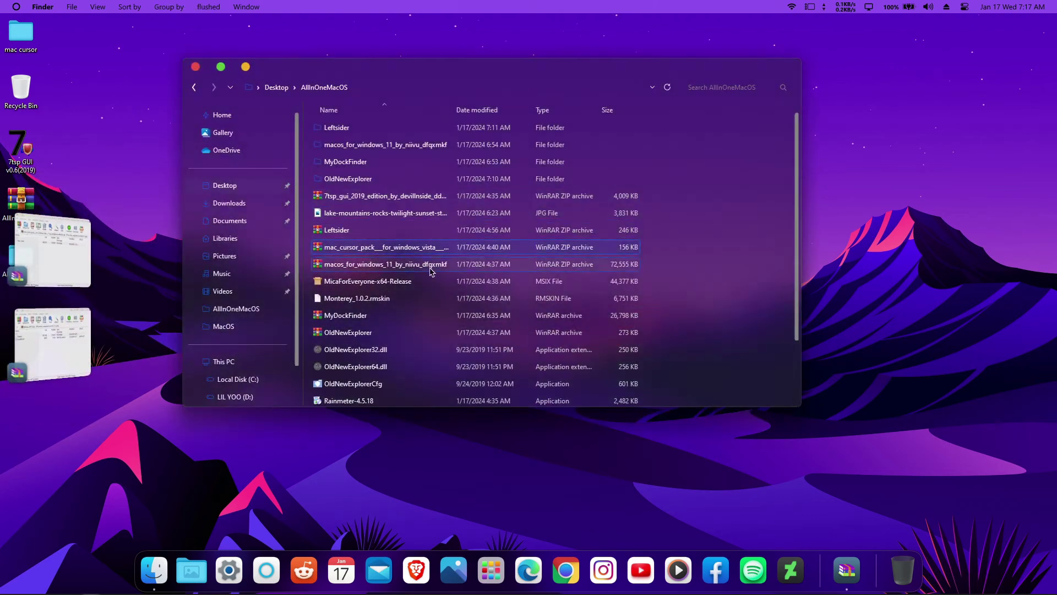
{"action": "scroll", "coordinate": [424, 284], "scroll_direction": "down", "scroll_amount": 2}
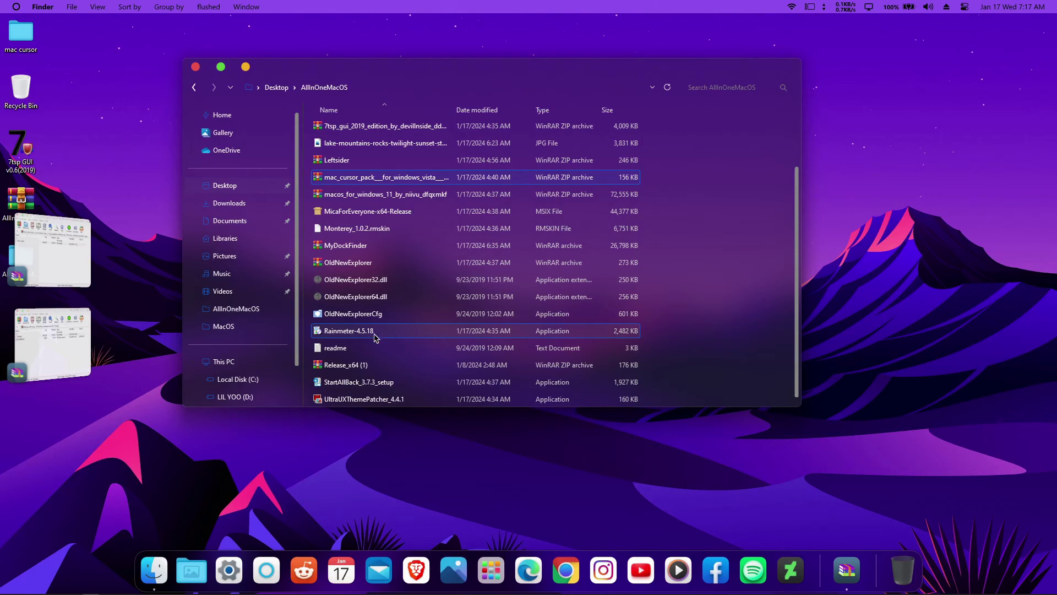
{"action": "left_click", "coordinate": [373, 332]}
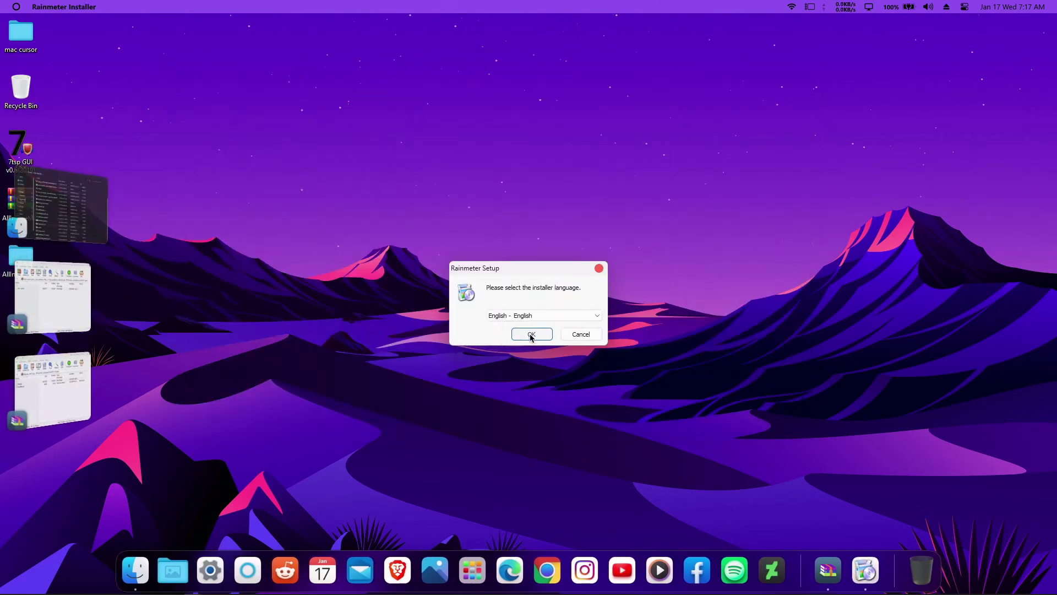
{"action": "left_click", "coordinate": [529, 333]}
{"action": "left_click", "coordinate": [594, 397]}
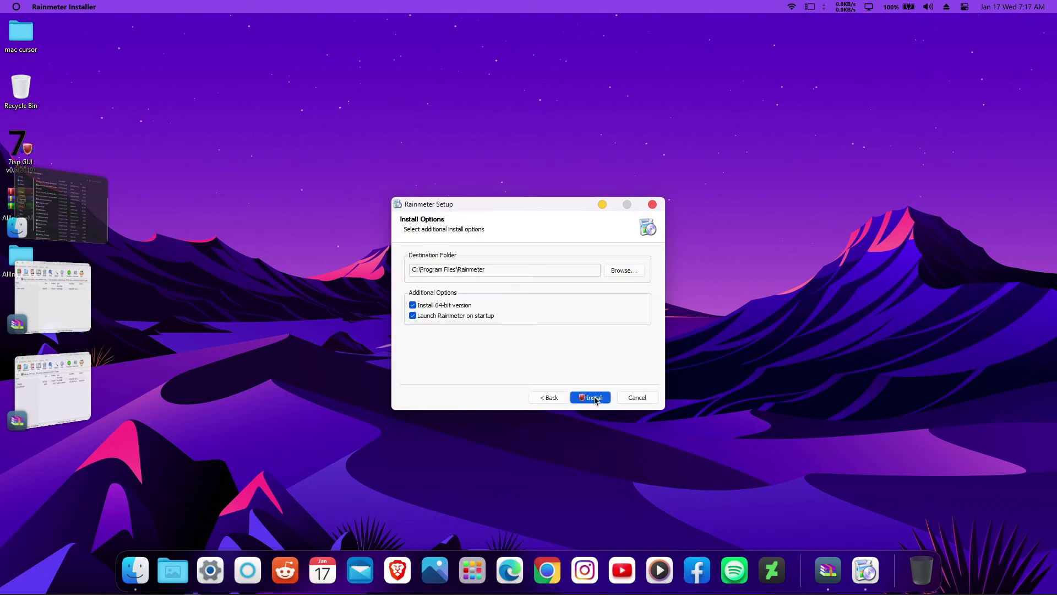
{"action": "left_click", "coordinate": [594, 396]}
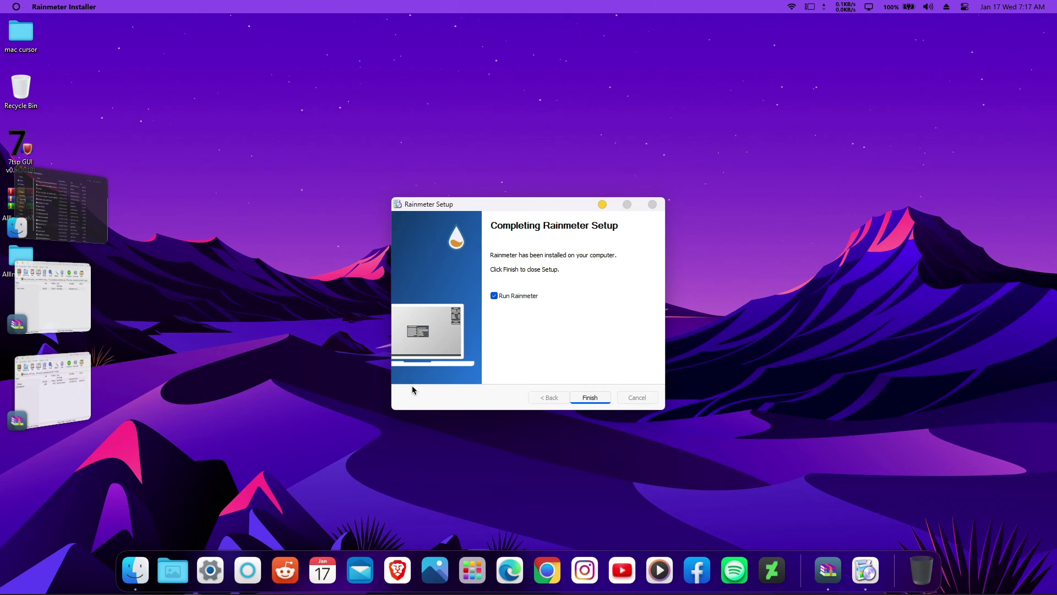
{"action": "left_click", "coordinate": [604, 400]}
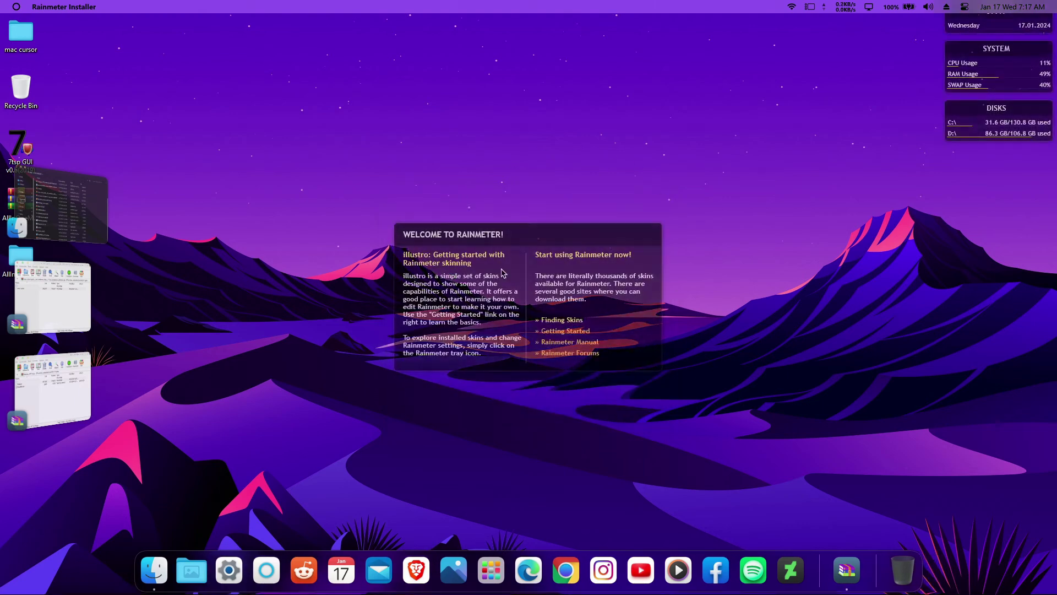
Unload the default illustro Welcome, Disk, System and date skins from the desktop.
{"action": "right_click", "coordinate": [623, 324]}
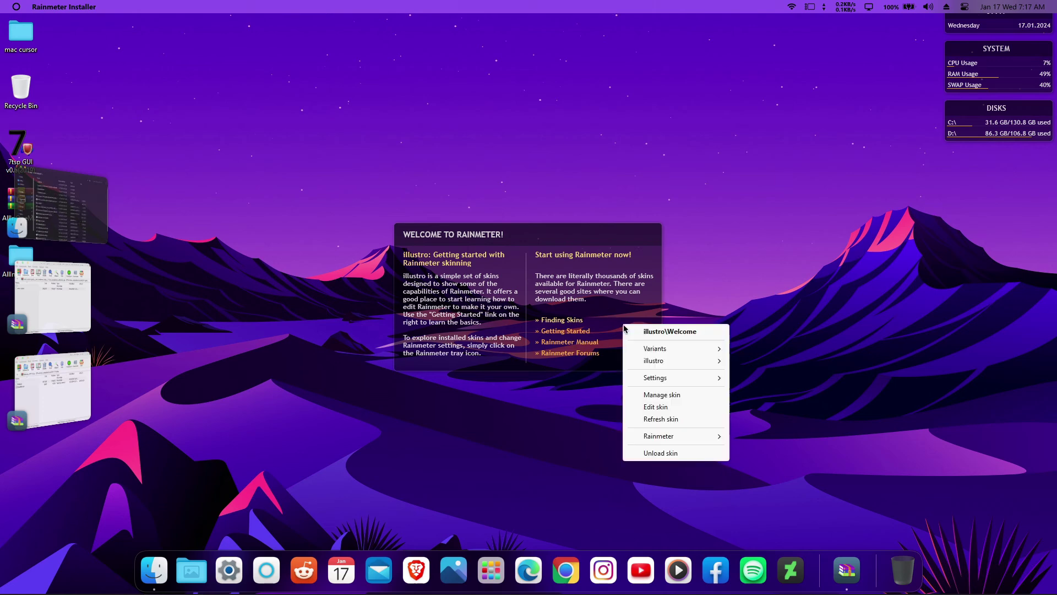
{"action": "left_click", "coordinate": [659, 452]}
{"action": "right_click", "coordinate": [1025, 111]}
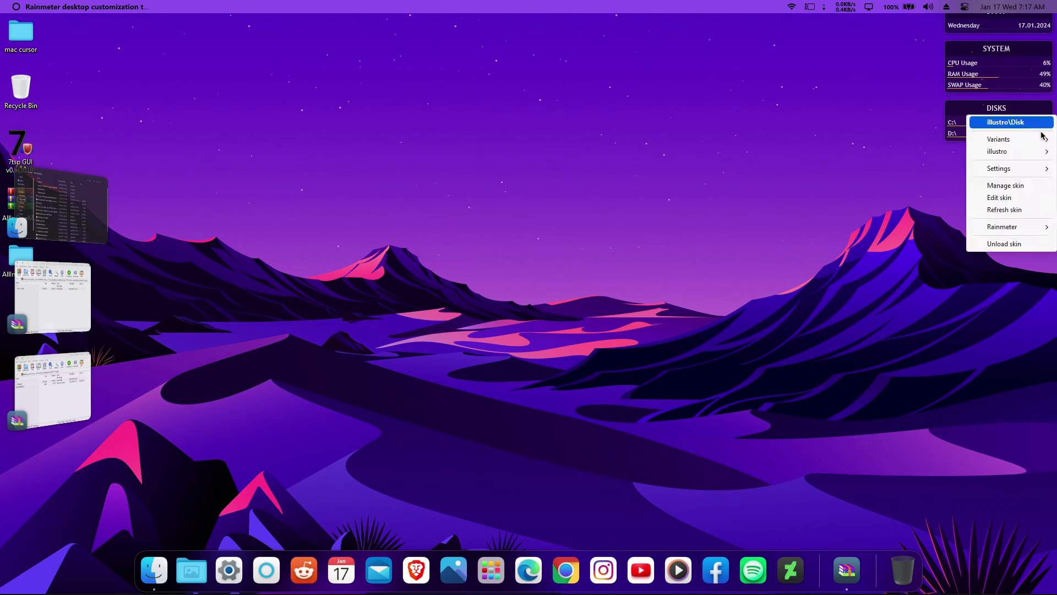
{"action": "left_click", "coordinate": [1006, 243]}
{"action": "right_click", "coordinate": [1018, 51]}
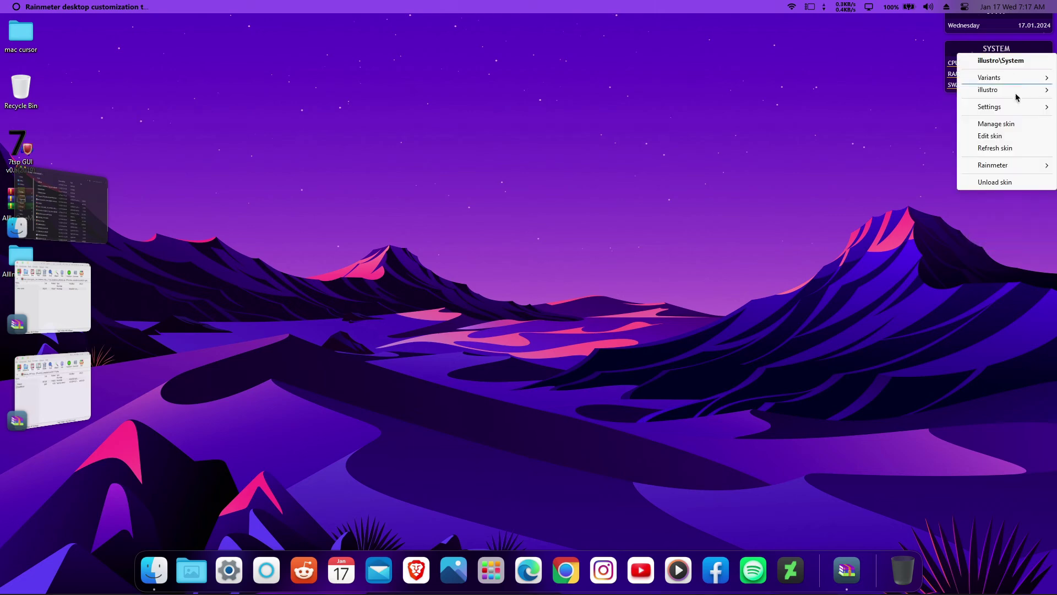
{"action": "left_click", "coordinate": [1015, 182]}
{"action": "right_click", "coordinate": [1005, 25]}
{"action": "left_click", "coordinate": [958, 146]}
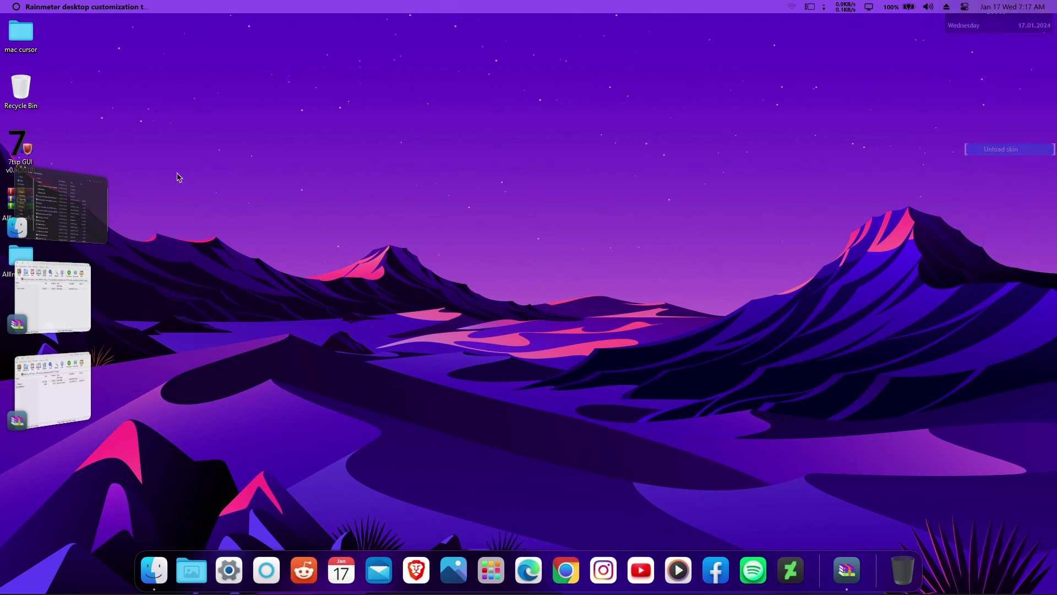
Install the Monterey_1.0.2.rmskin package with its included skins and move its Widgets window towards the middle of the desktop.
{"action": "left_click", "coordinate": [55, 199]}
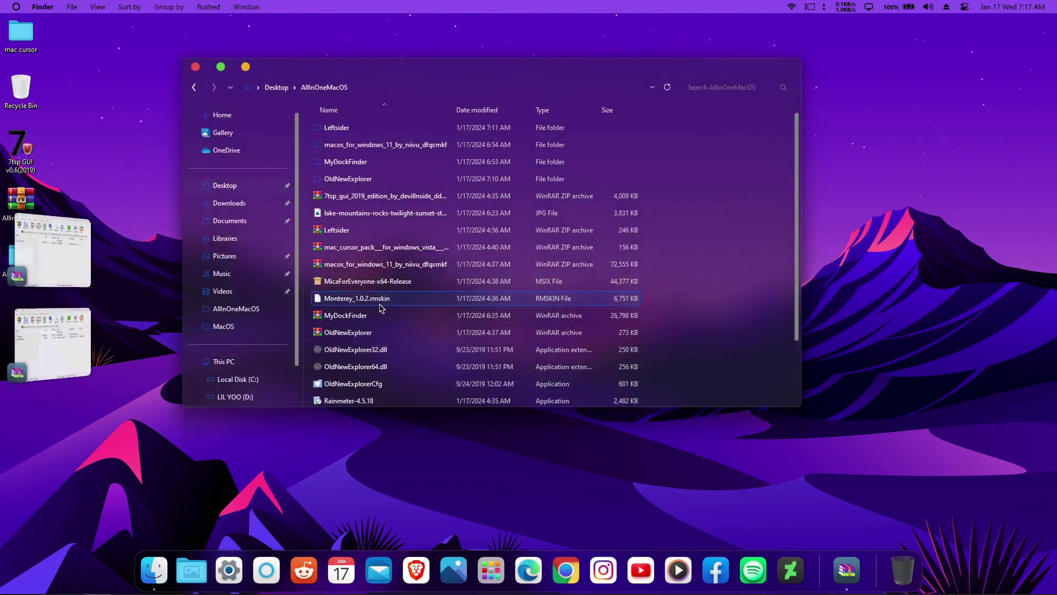
{"action": "double_click", "coordinate": [384, 300]}
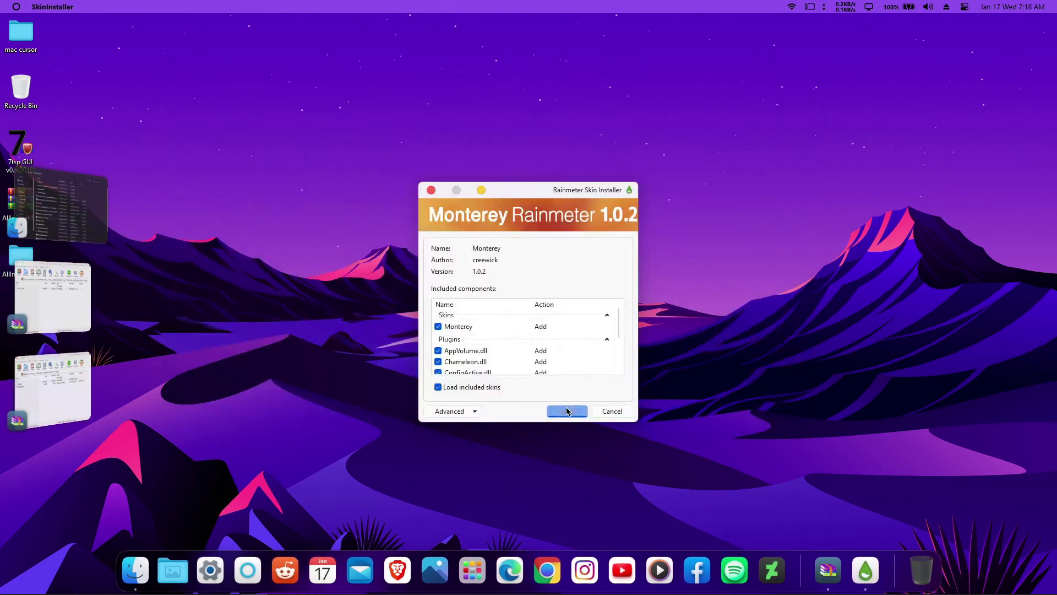
{"action": "left_click", "coordinate": [567, 411]}
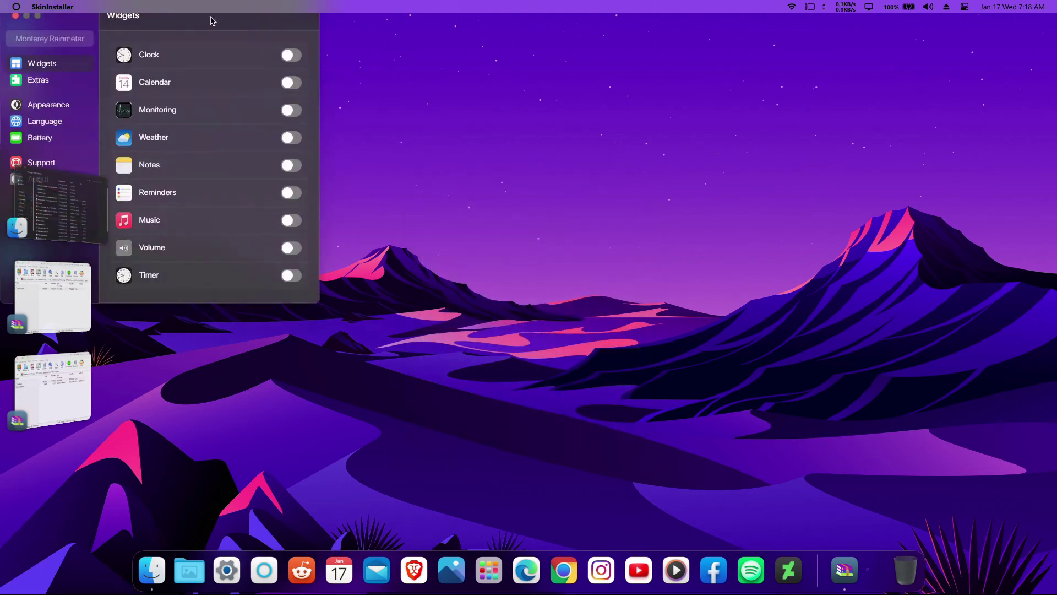
{"action": "left_click_drag", "start_coordinate": [167, 19], "coordinate": [462, 110]}
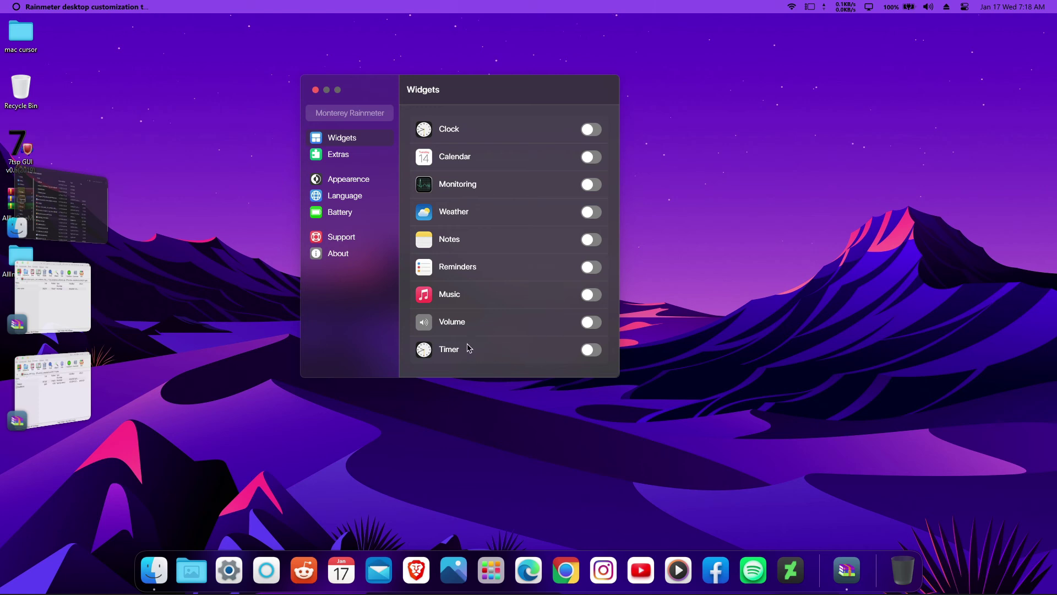
Enable only the Clock widget and move it onto the empty desktop area beside the Widgets window.
{"action": "left_click", "coordinate": [589, 131]}
{"action": "left_click", "coordinate": [595, 159]}
{"action": "left_click", "coordinate": [589, 186]}
{"action": "left_click", "coordinate": [591, 131]}
{"action": "left_click_drag", "start_coordinate": [53, 53], "coordinate": [842, 201]}
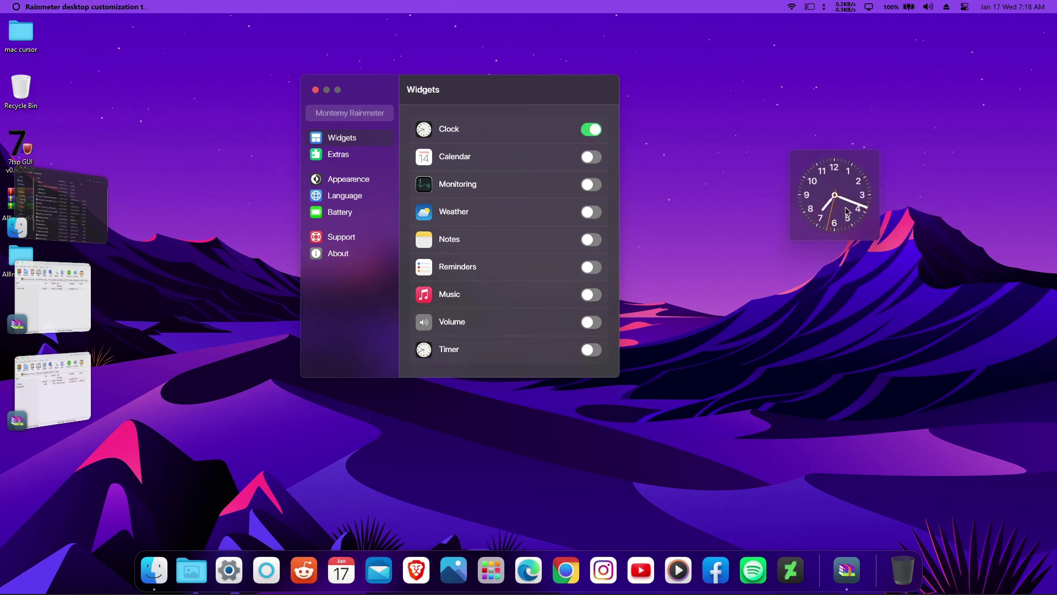
Set the clock widget to Wide size and place it in the desktop's lower-left area, just above the dock.
{"action": "right_click", "coordinate": [846, 194]}
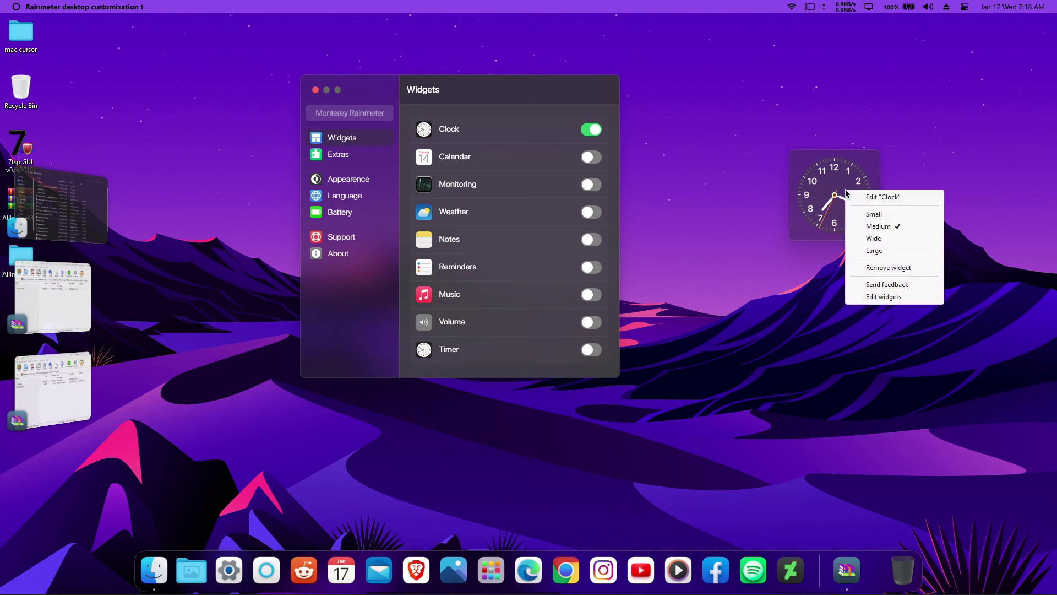
{"action": "left_click", "coordinate": [873, 238]}
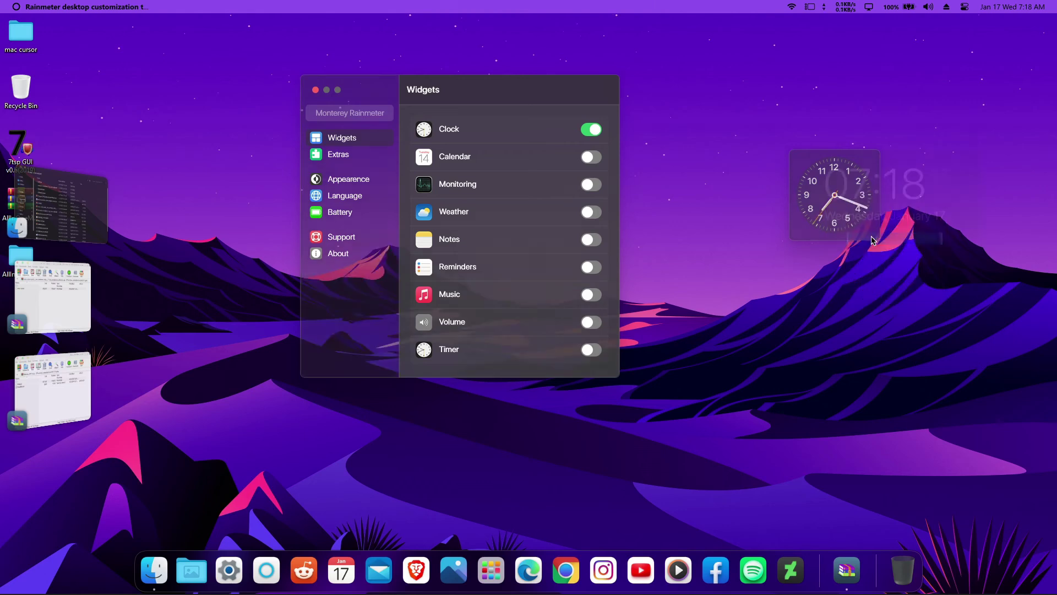
{"action": "left_click_drag", "start_coordinate": [924, 189], "coordinate": [170, 481]}
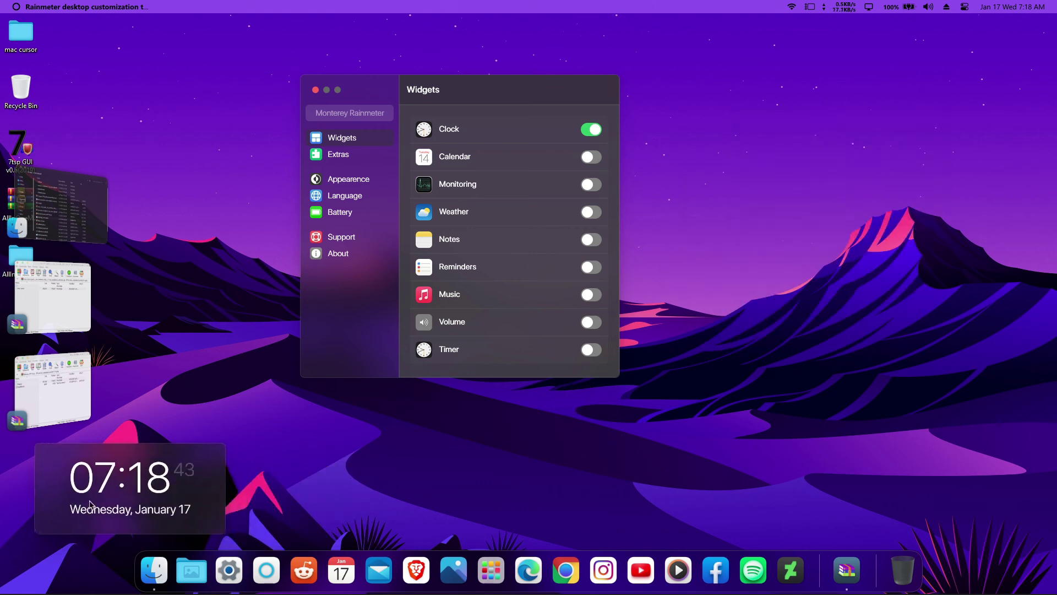
Look through the Extras, Appearence, Language and Battery settings of Monterey Rainmeter and close its window.
{"action": "left_click", "coordinate": [338, 156]}
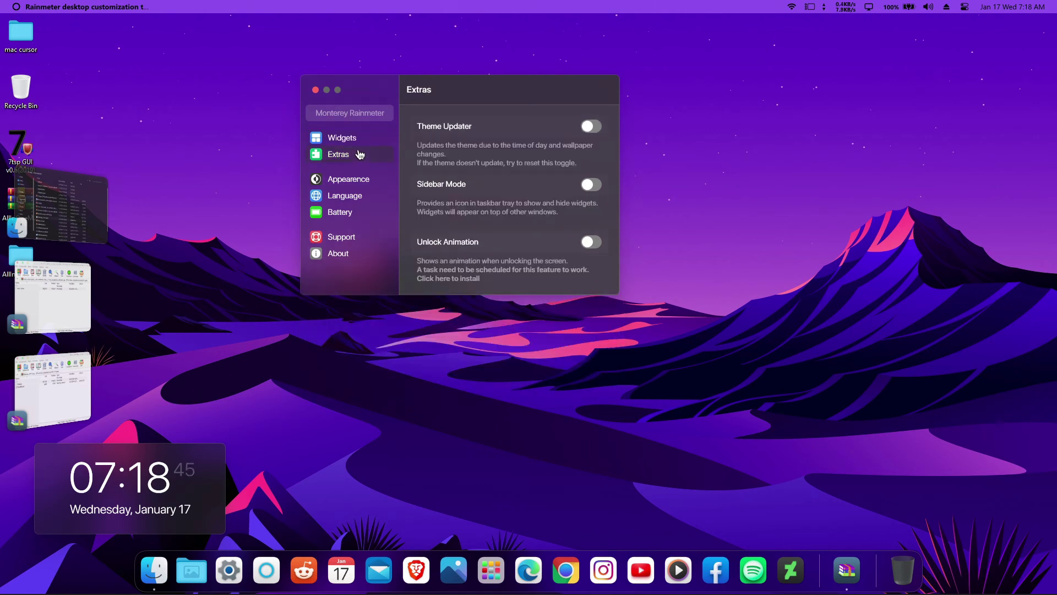
{"action": "left_click", "coordinate": [348, 179]}
{"action": "left_click", "coordinate": [345, 196]}
{"action": "left_click", "coordinate": [341, 213]}
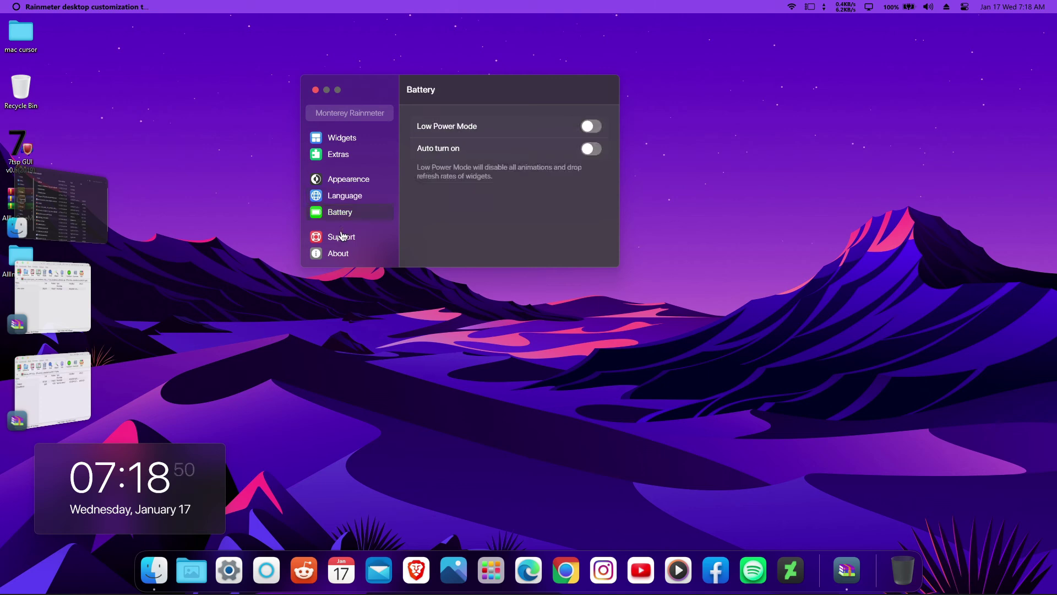
{"action": "left_click", "coordinate": [347, 140]}
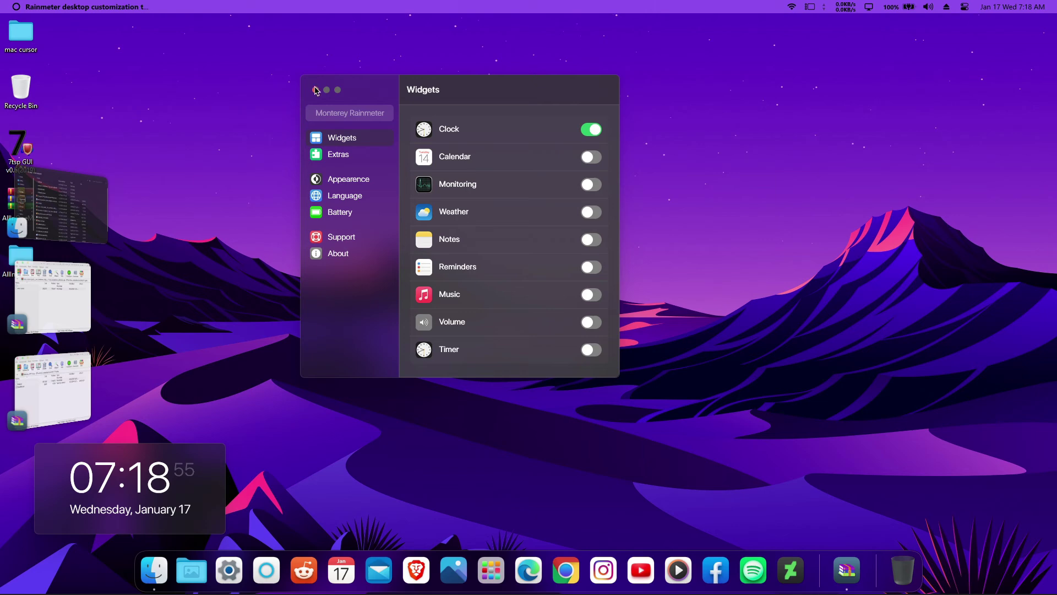
{"action": "left_click", "coordinate": [315, 90]}
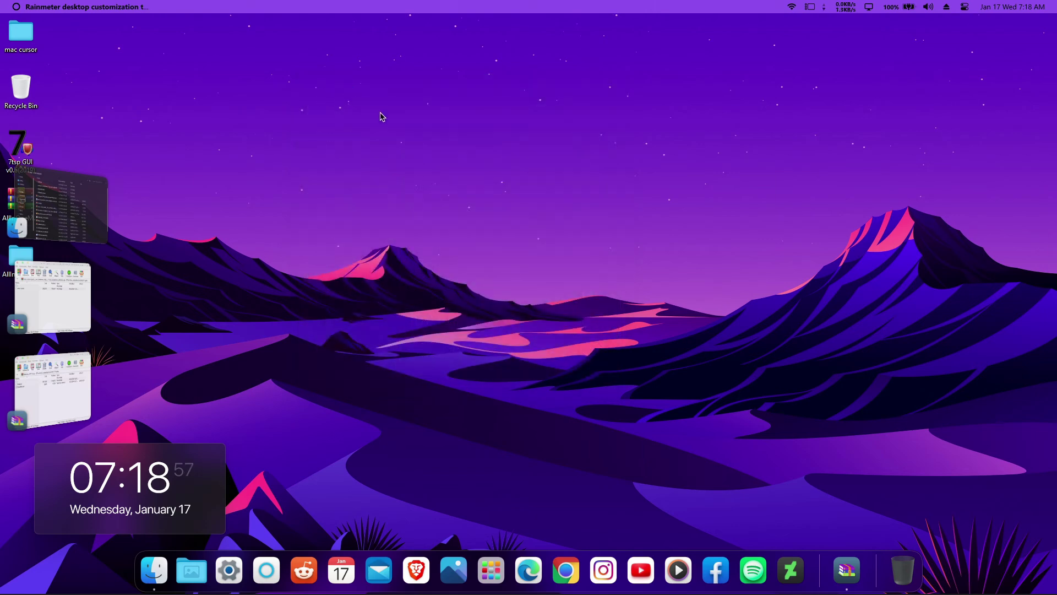
Hide all desktop icons through the desktop's view options.
{"action": "right_click", "coordinate": [520, 130]}
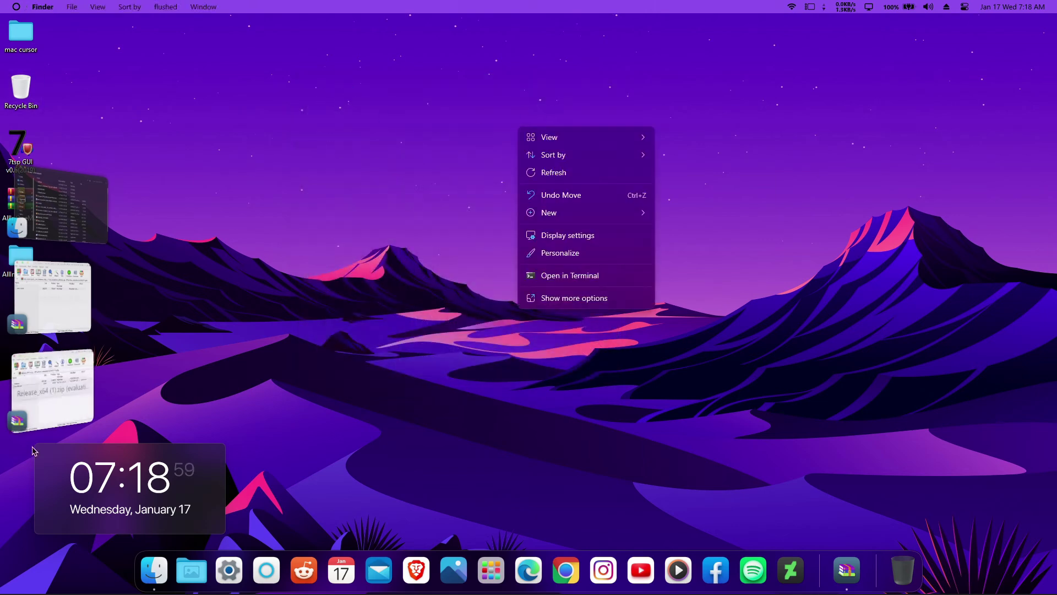
{"action": "left_click", "coordinate": [305, 392]}
{"action": "right_click", "coordinate": [566, 45]}
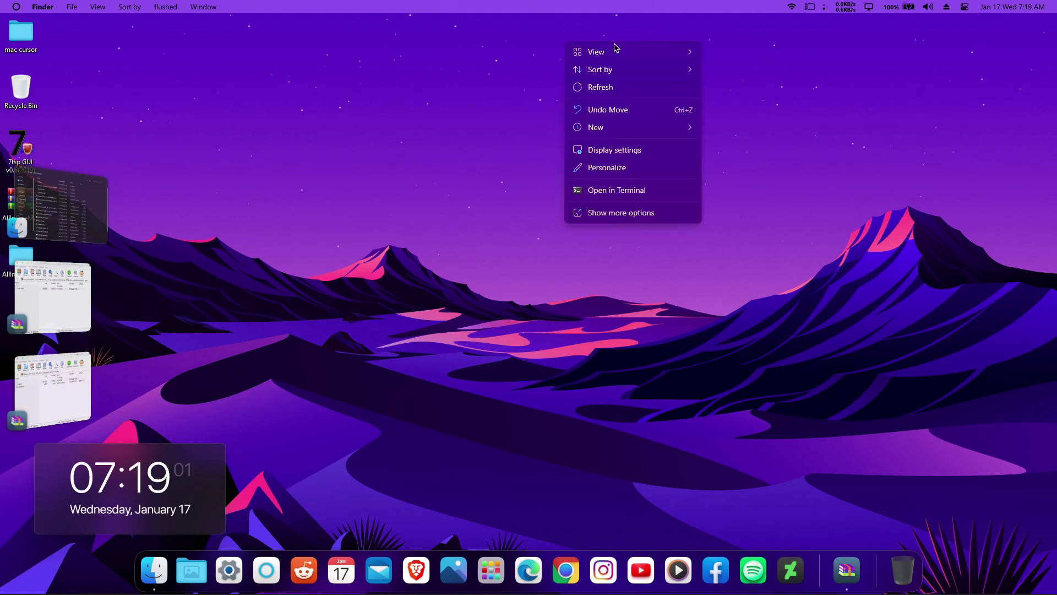
{"action": "mouse_move", "coordinate": [616, 51]}
{"action": "left_click", "coordinate": [743, 147]}
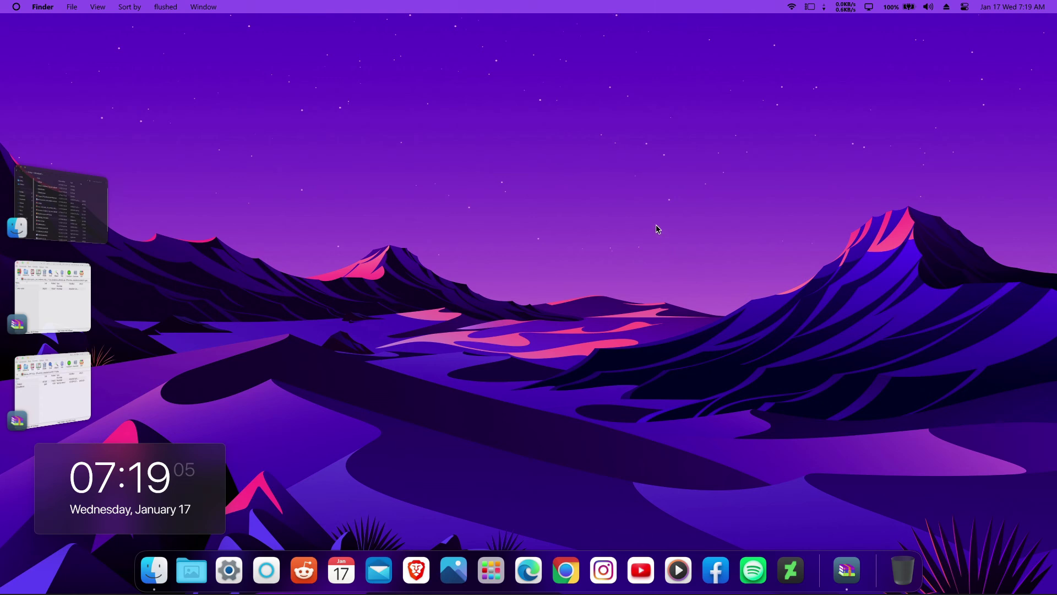
{"action": "left_click", "coordinate": [17, 6]}
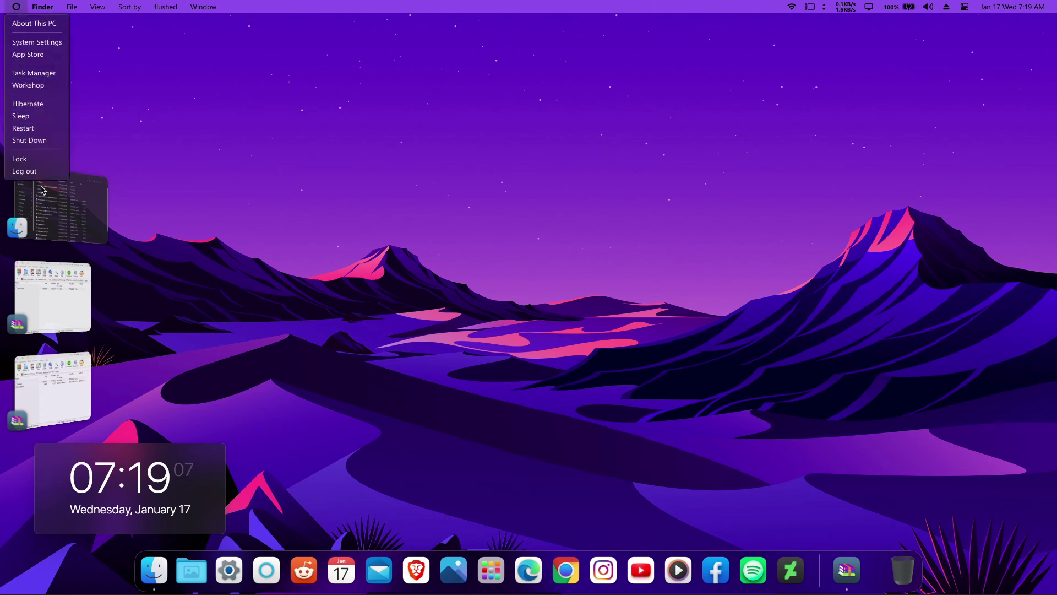
{"action": "left_click", "coordinate": [17, 8]}
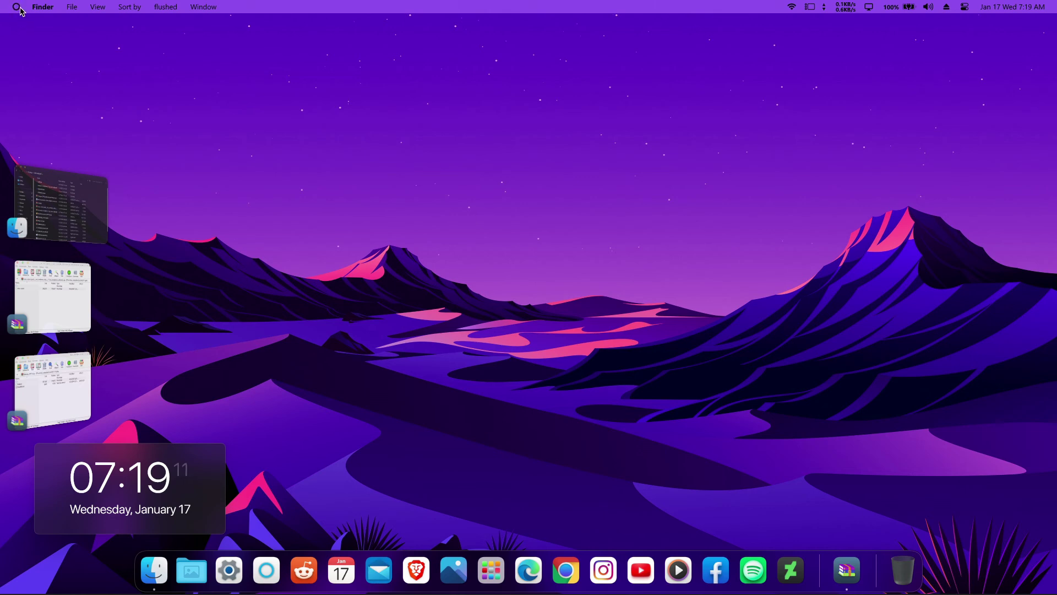
{"action": "left_click", "coordinate": [17, 8]}
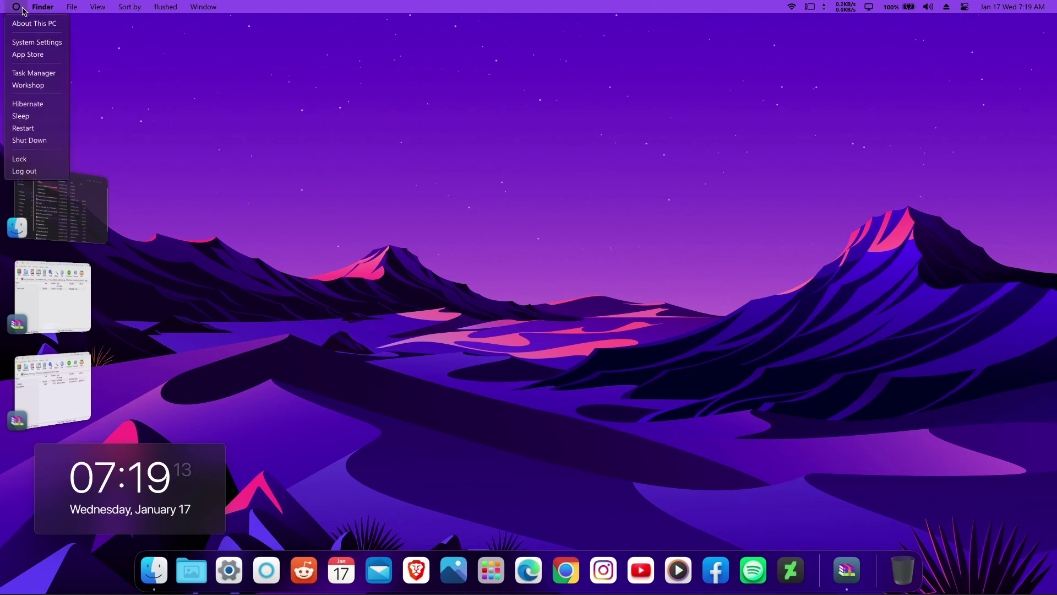
{"action": "left_click", "coordinate": [22, 9]}
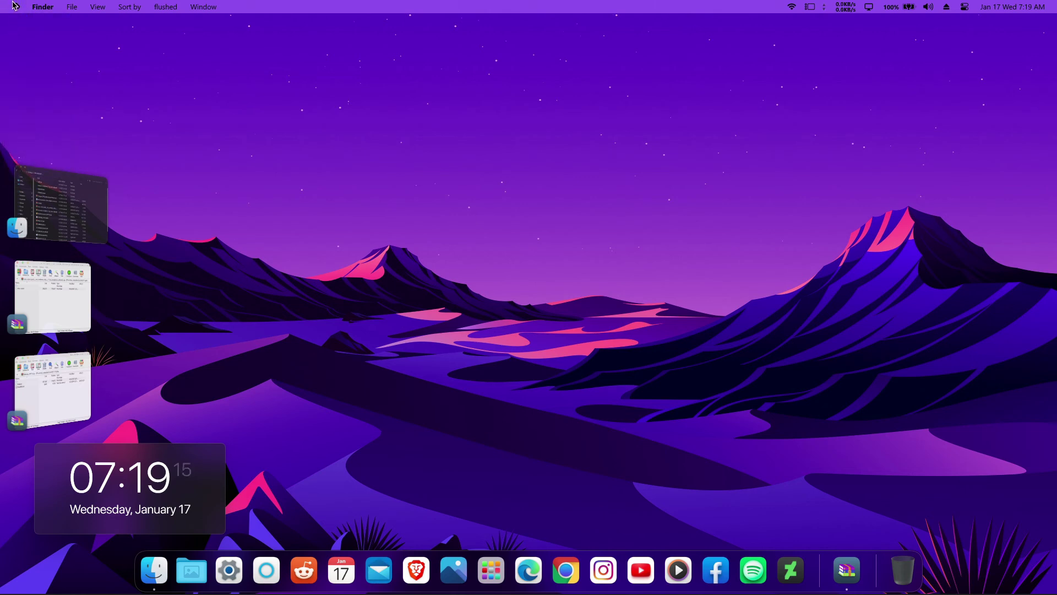